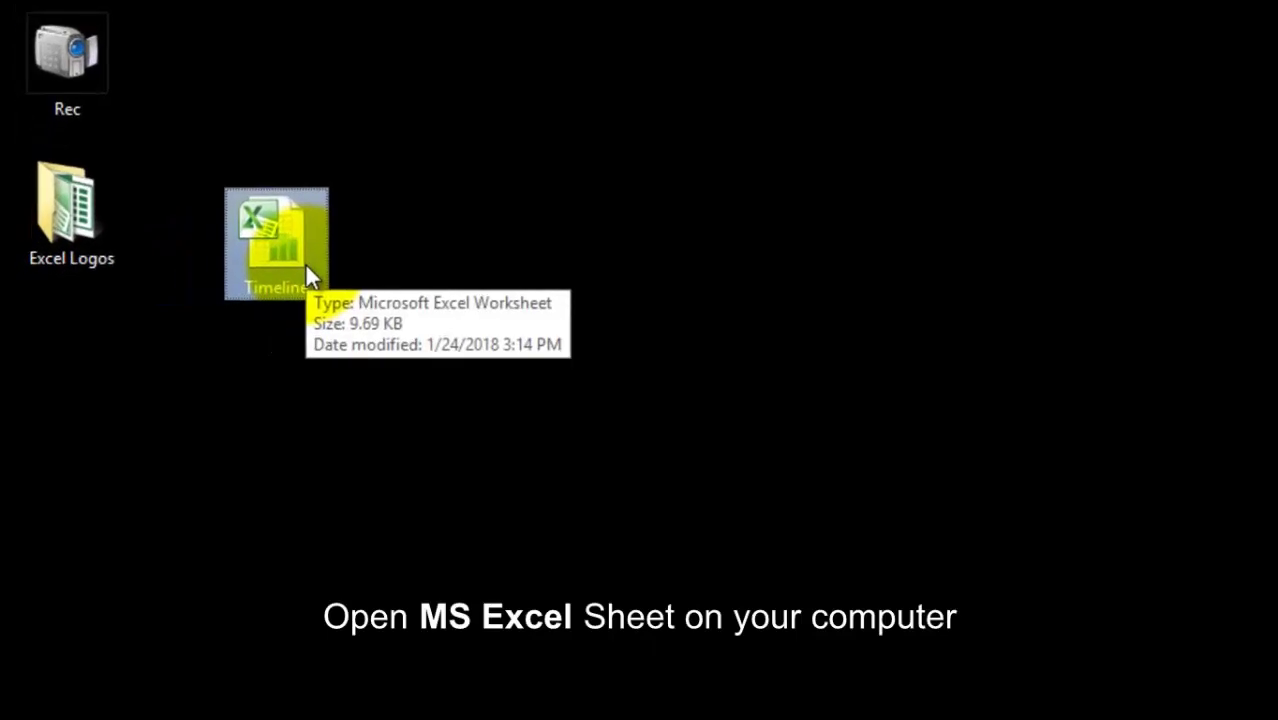
# Open the Timeline file from the desktop in Excel using its right-click menu.
pyautogui.rightClick(313, 265)
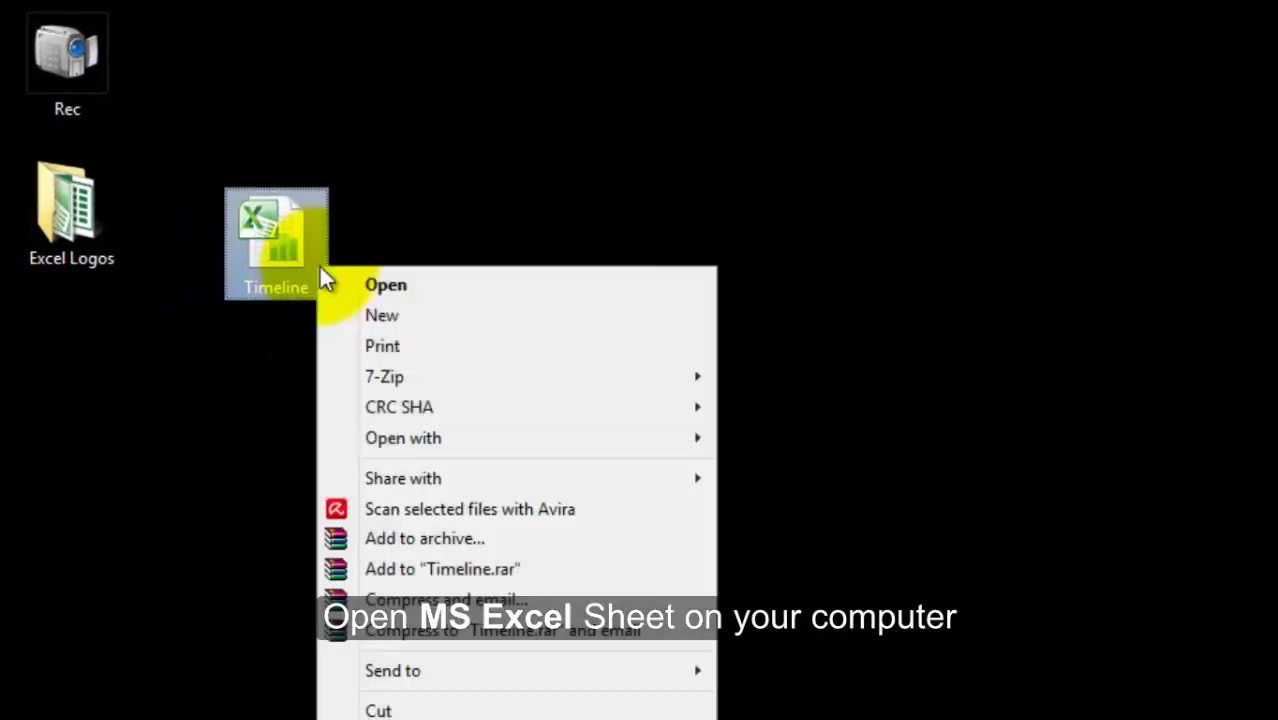
pyautogui.click(503, 294)
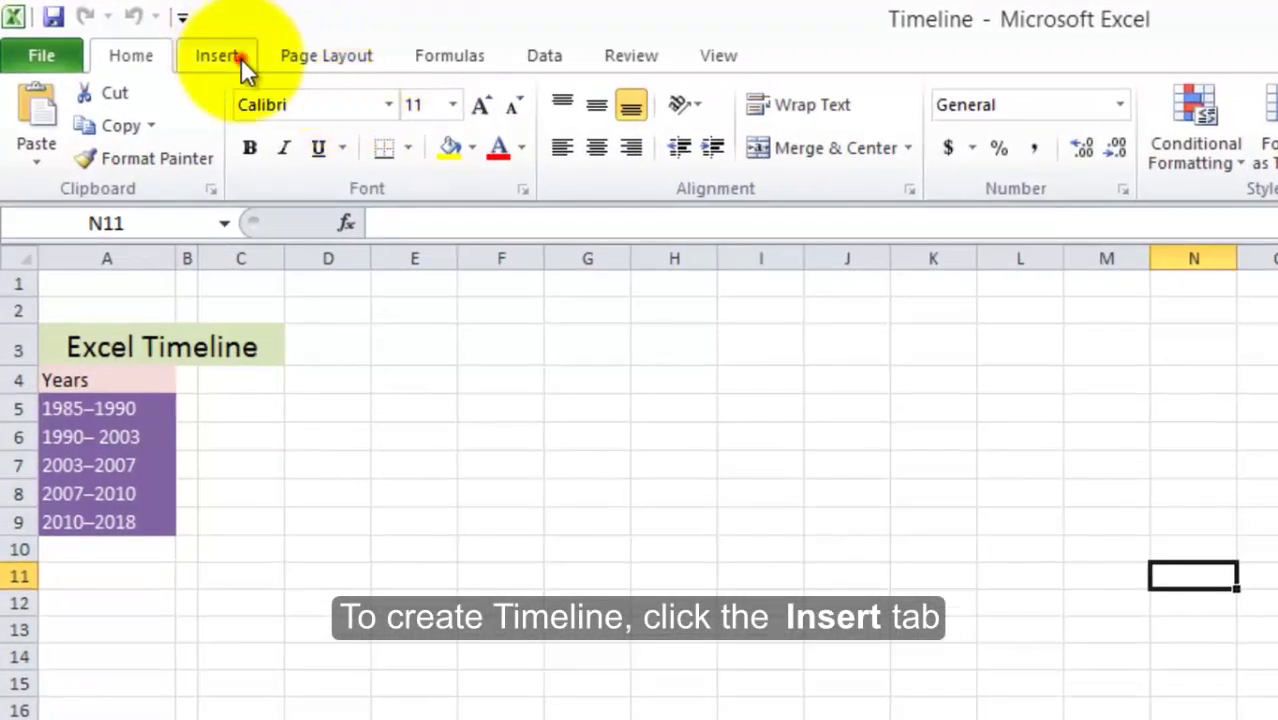
# Open the Choose a SmartArt Graphic dialog from the Insert tab.
pyautogui.click(241, 58)
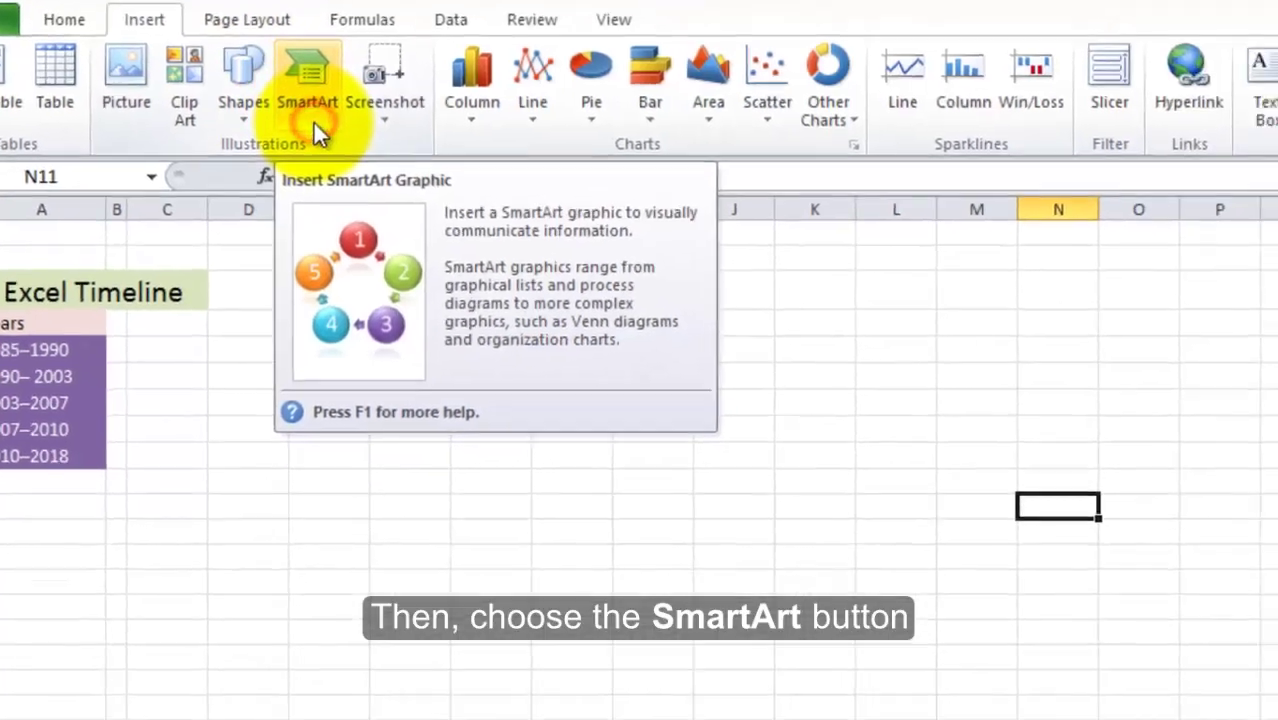
pyautogui.click(396, 163)
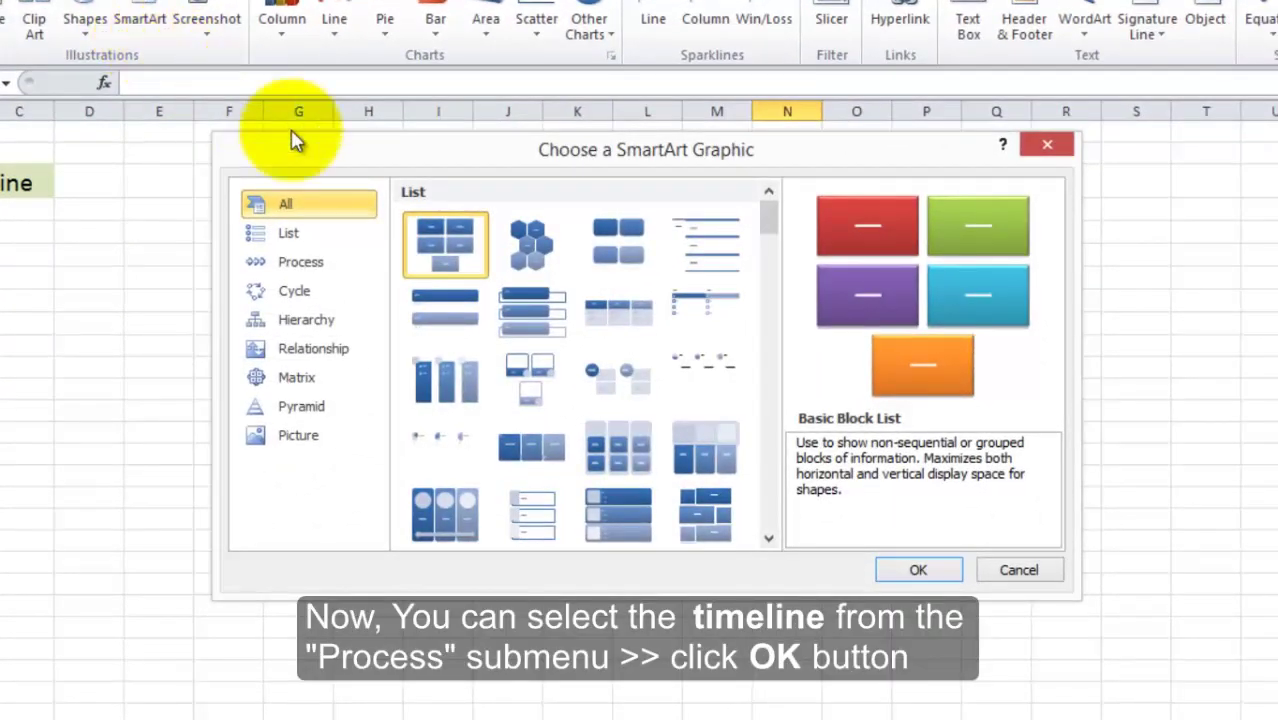
# Browse Process layouts such as Alternating Flow, Pie Process and Phased Process.
pyautogui.click(338, 260)
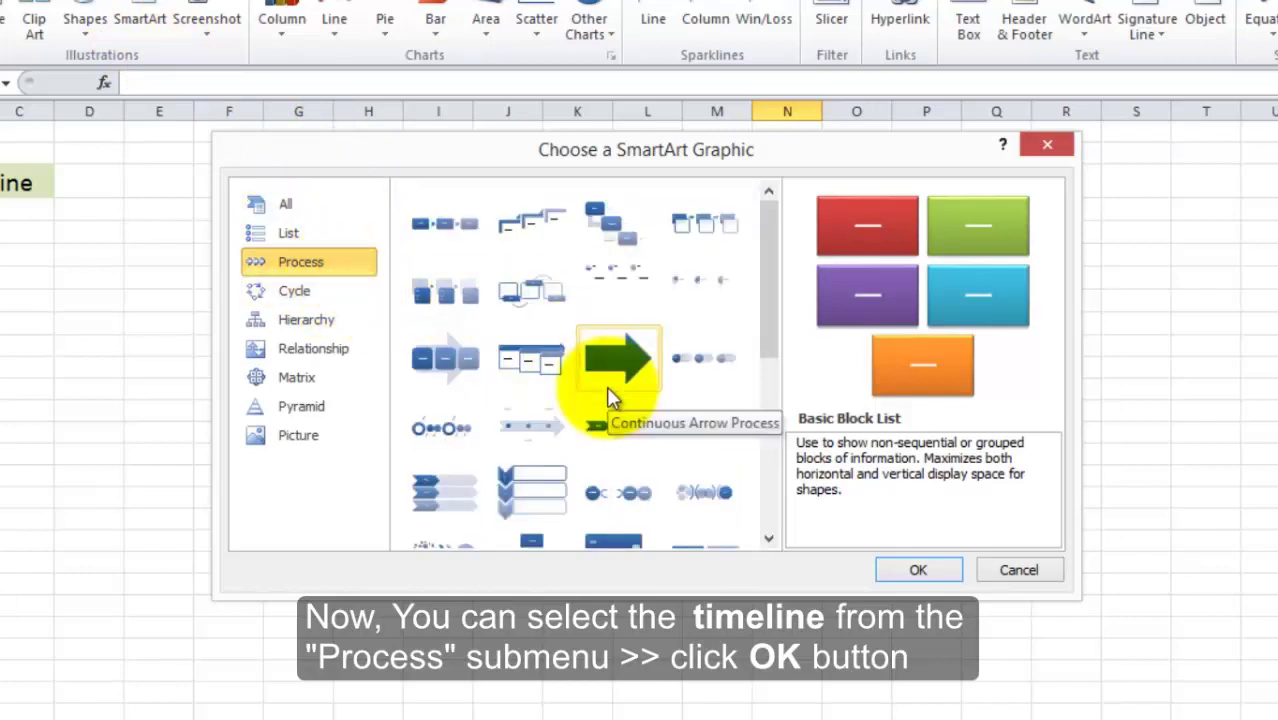
pyautogui.click(500, 312)
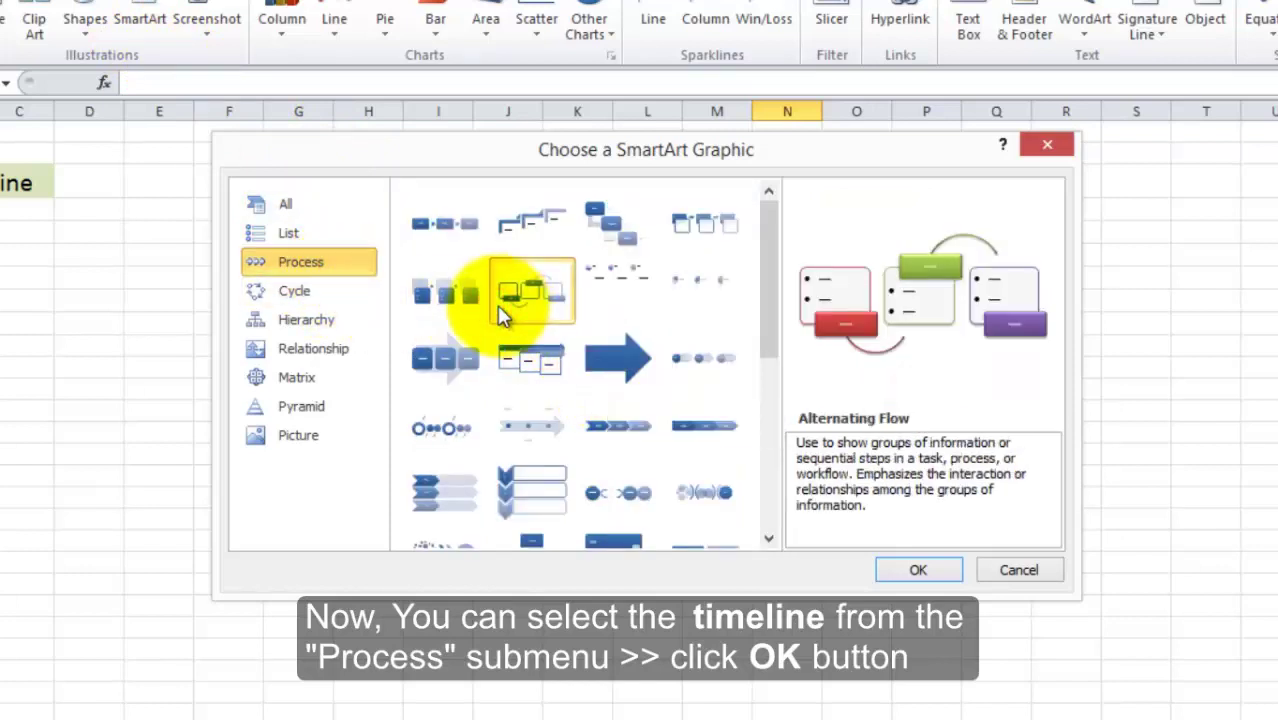
pyautogui.click(618, 298)
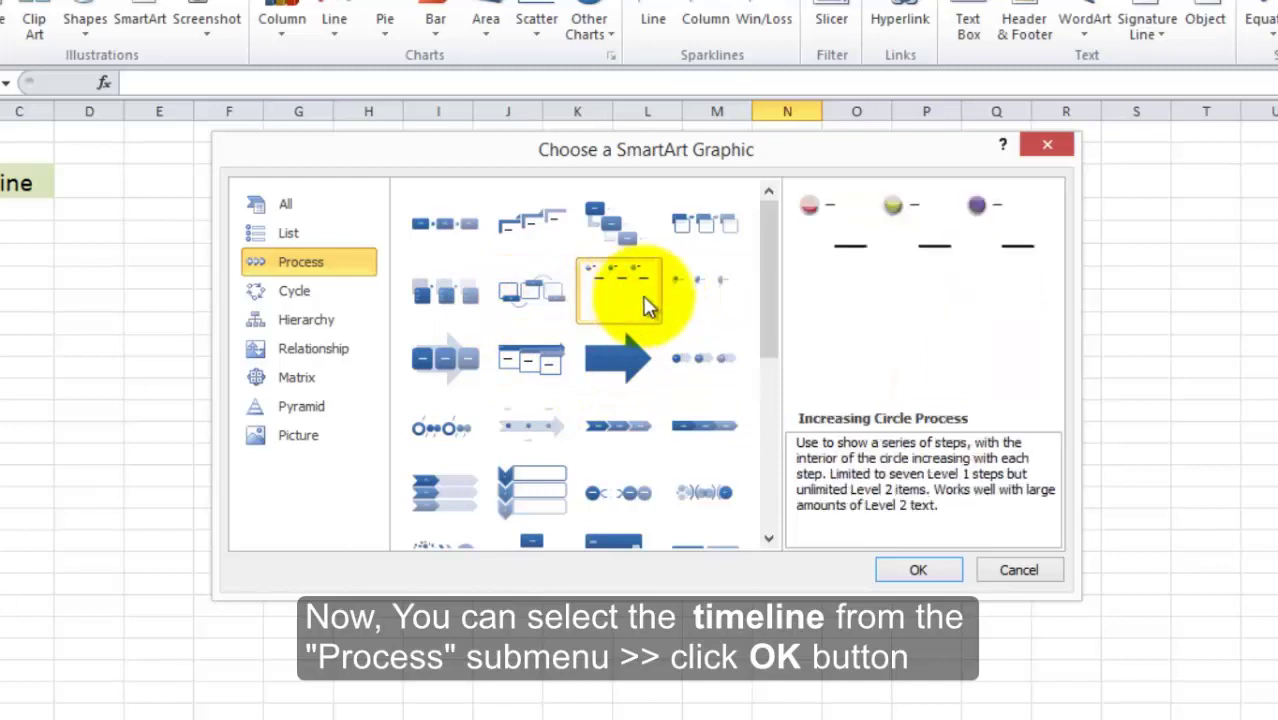
pyautogui.click(712, 287)
pyautogui.click(704, 366)
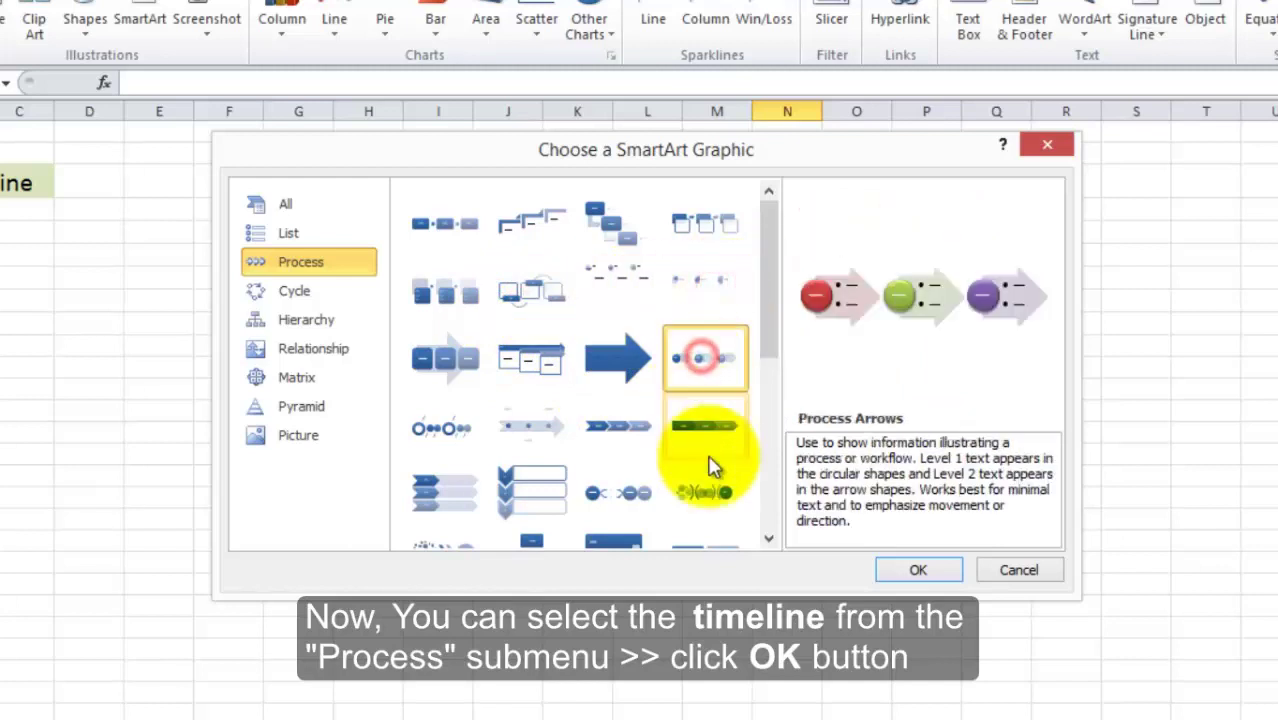
pyautogui.scroll(-3, 704, 440)
pyautogui.click(718, 305)
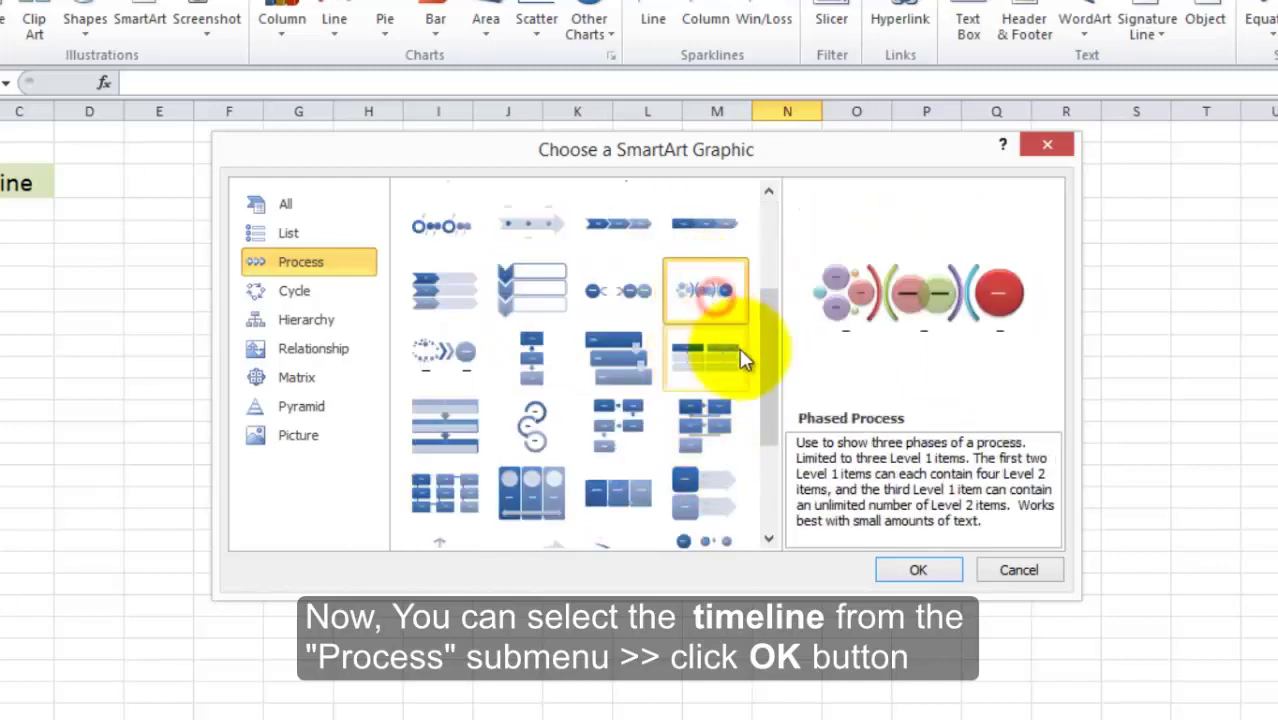
pyautogui.moveTo(766, 374); pyautogui.dragTo(783, 452)
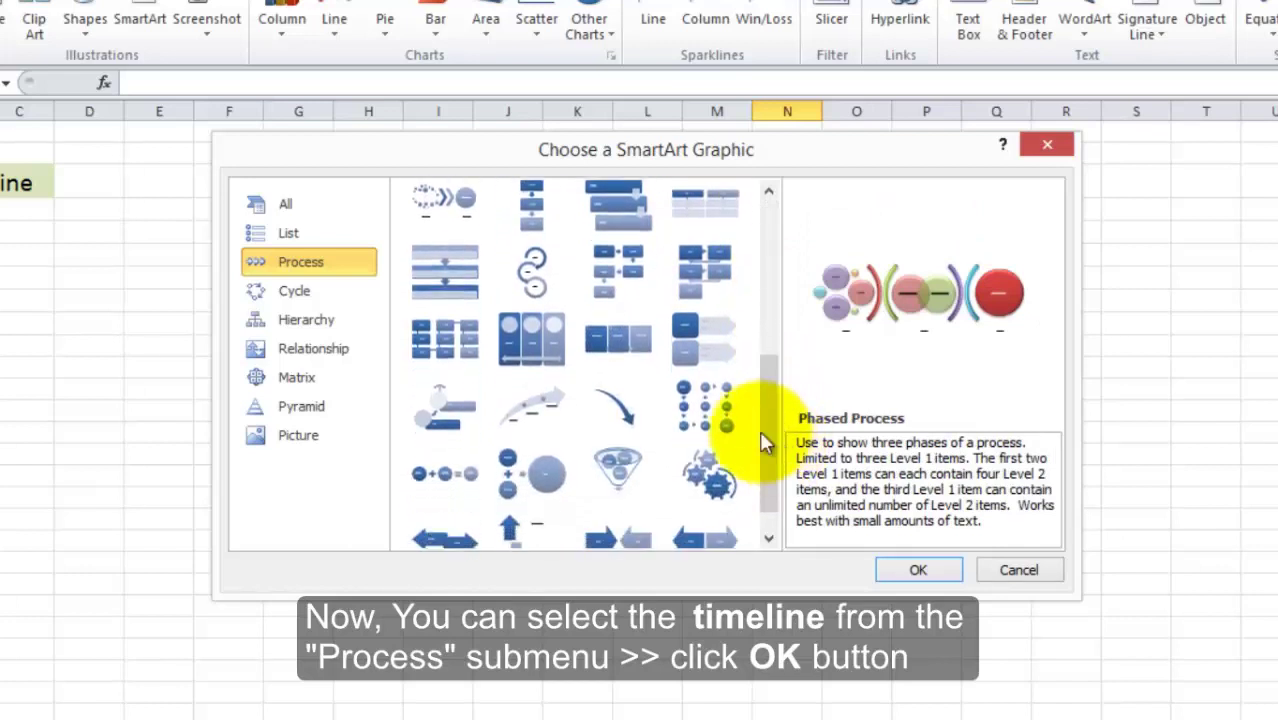
pyautogui.click(547, 294)
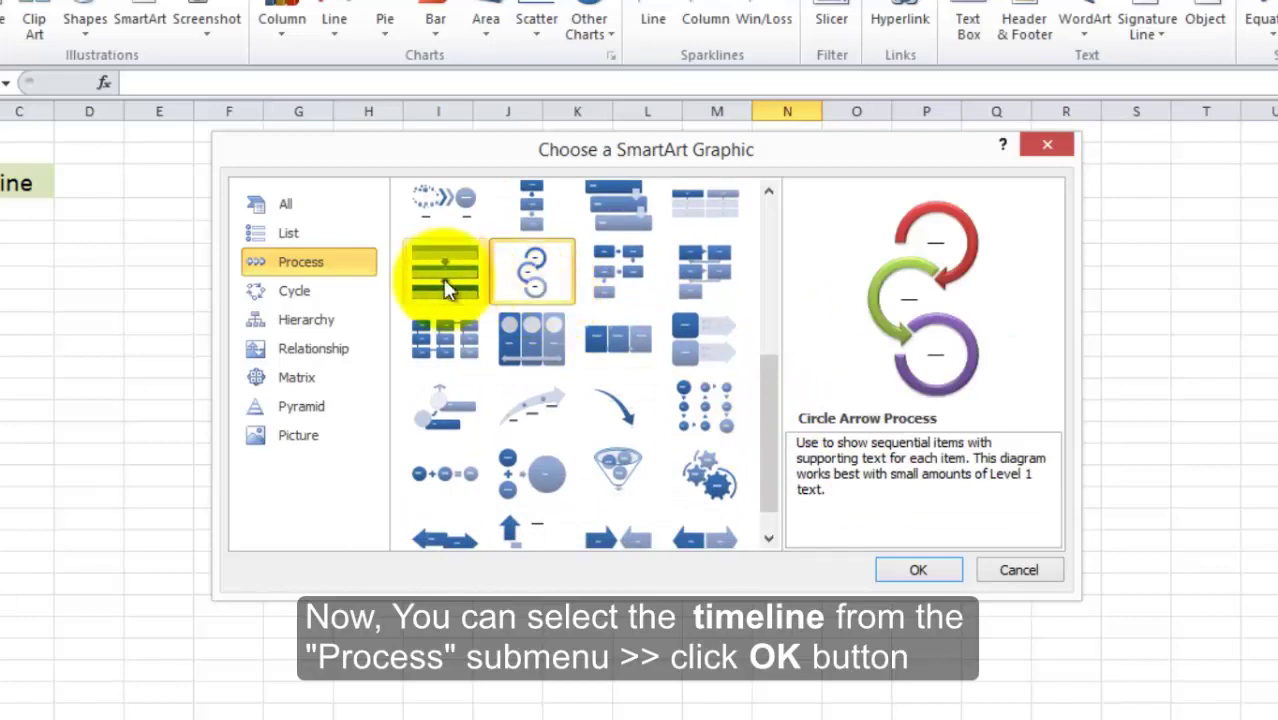
# Pick the Upward Arrow layout and insert it into the sheet.
pyautogui.click(443, 403)
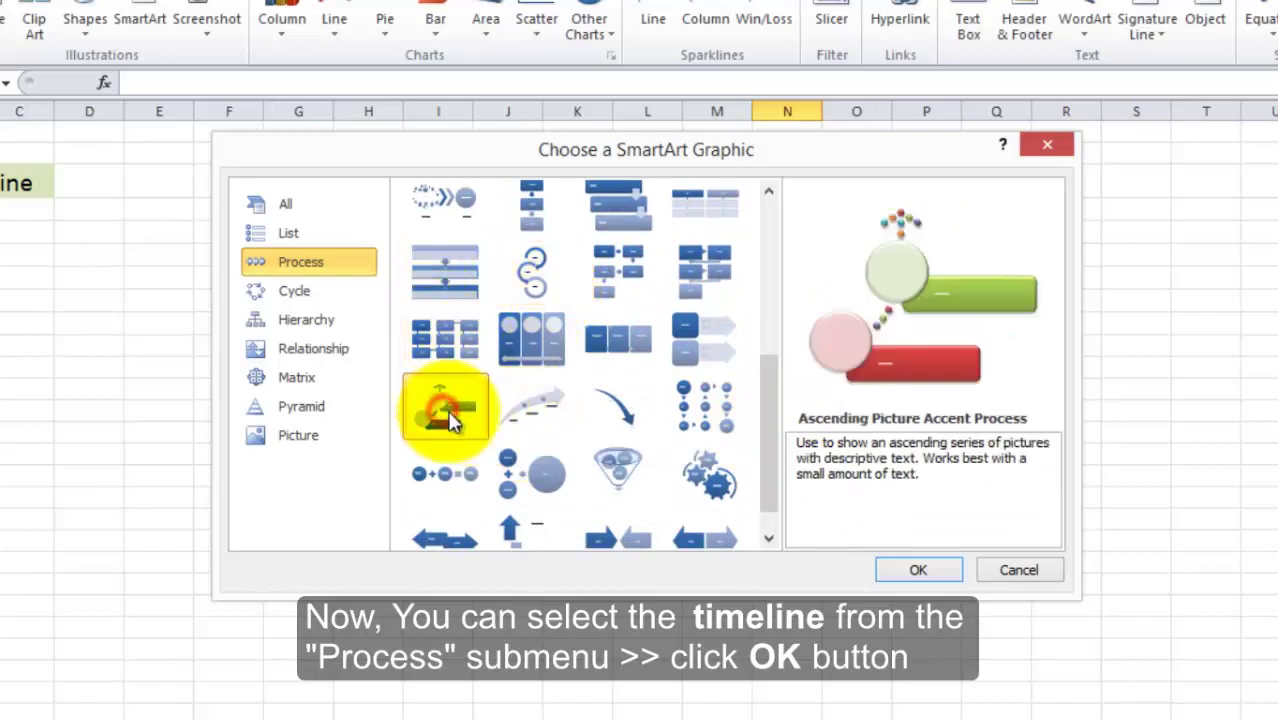
pyautogui.click(547, 424)
pyautogui.click(612, 410)
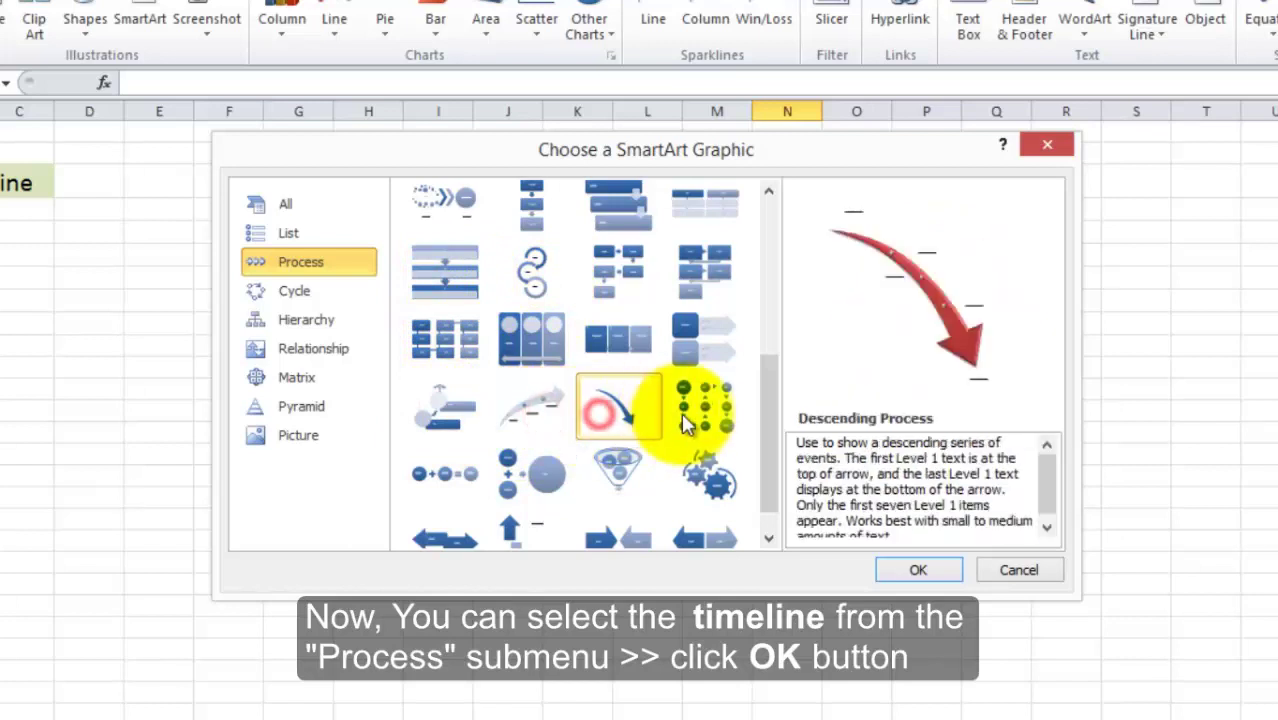
pyautogui.click(698, 422)
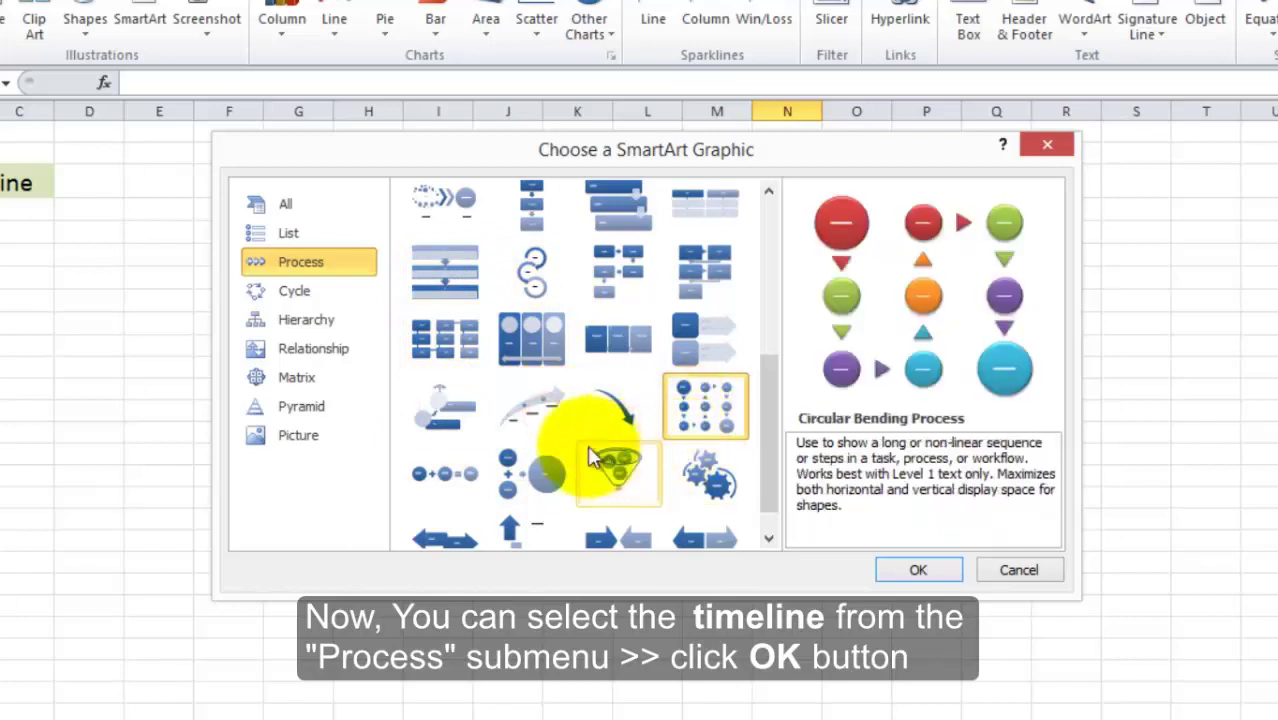
pyautogui.click(548, 403)
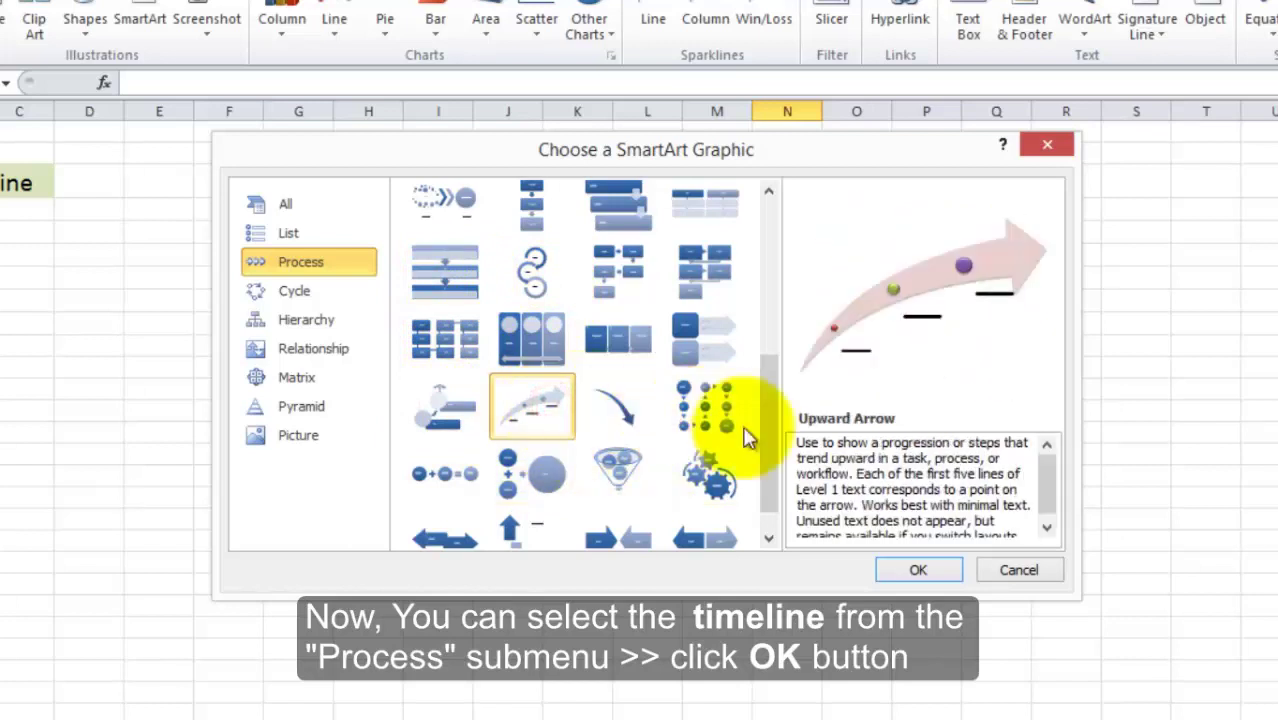
pyautogui.click(918, 571)
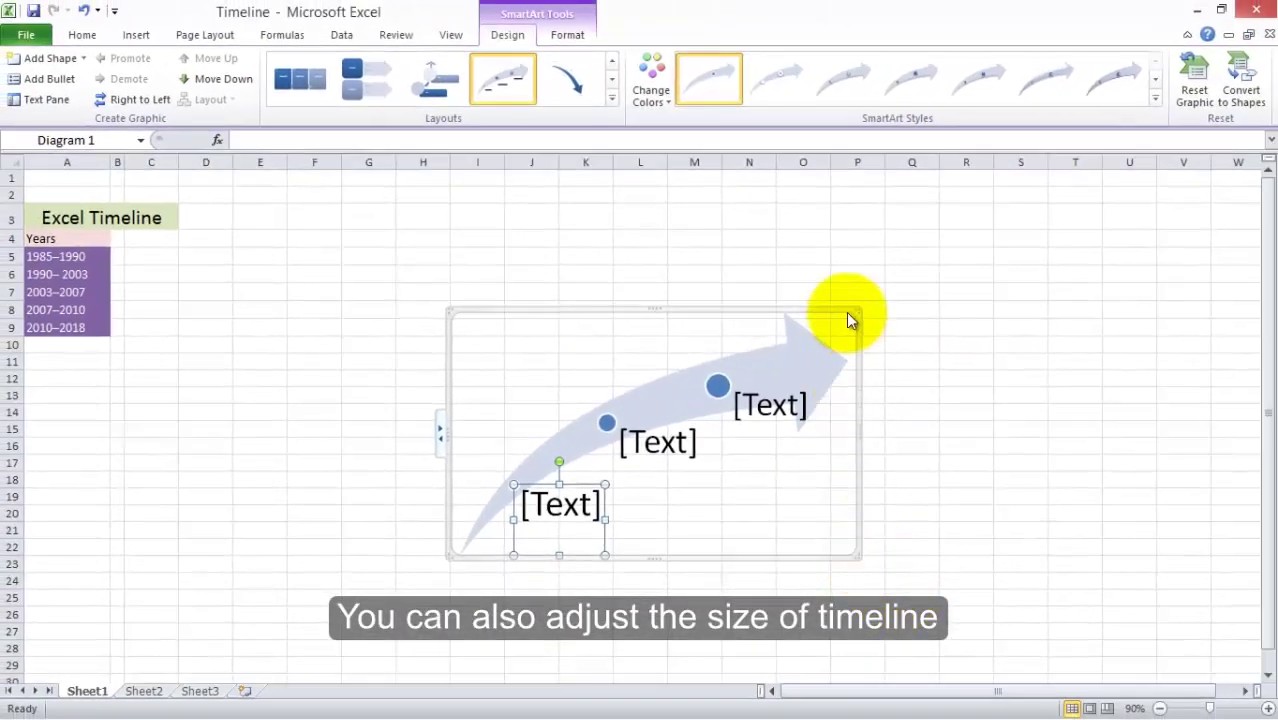
# Drag the Upward Arrow graphic's frame and corners to make it larger beside the table.
pyautogui.click(855, 313)
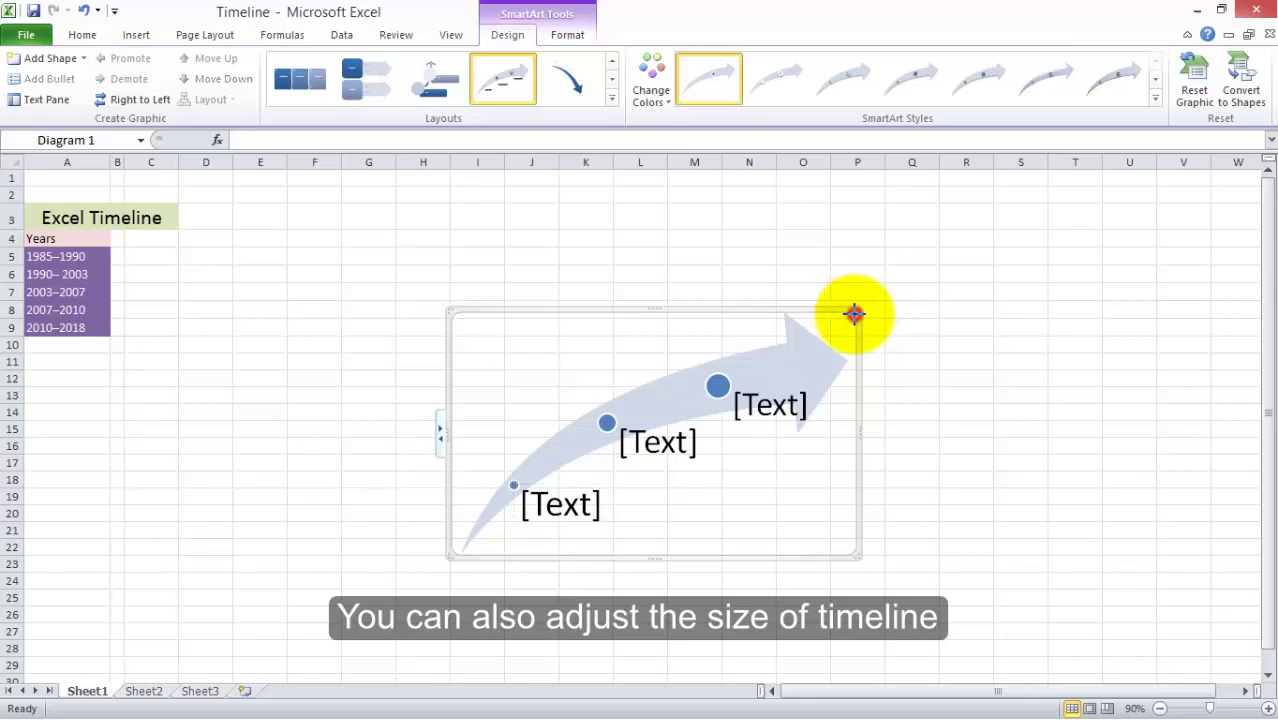
pyautogui.moveTo(855, 313); pyautogui.dragTo(1063, 228)
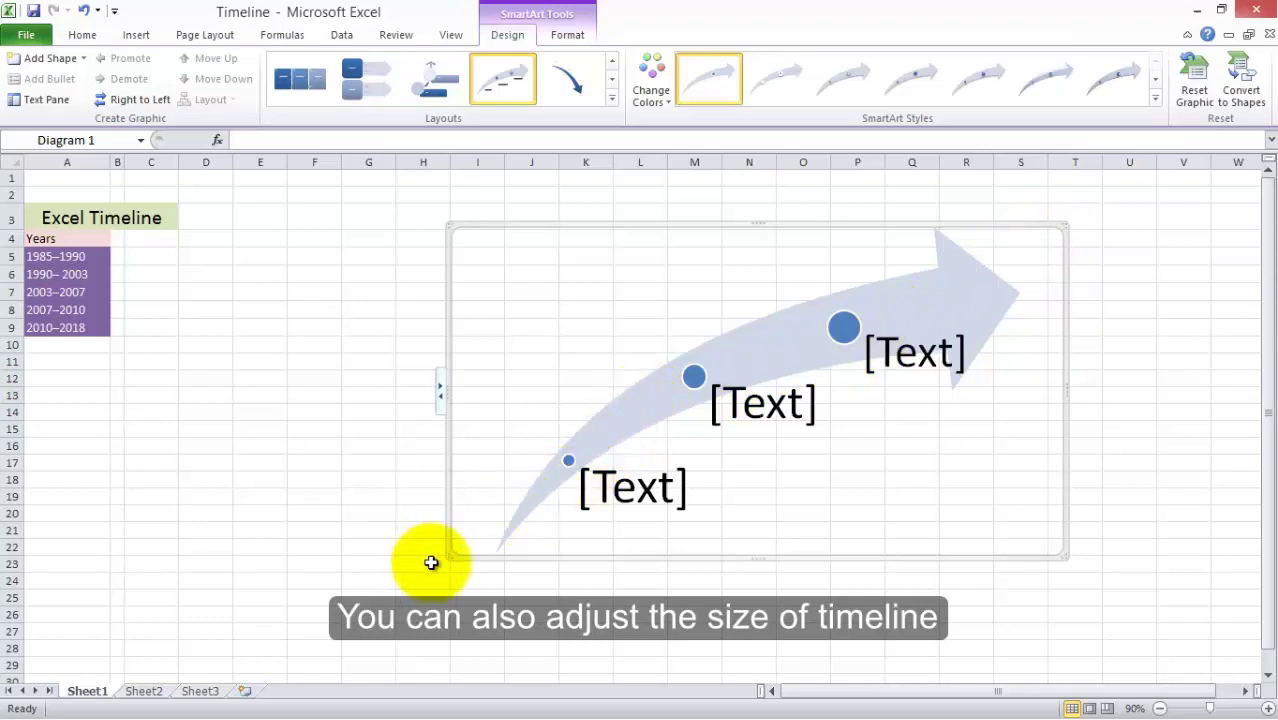
pyautogui.moveTo(458, 548); pyautogui.dragTo(507, 527)
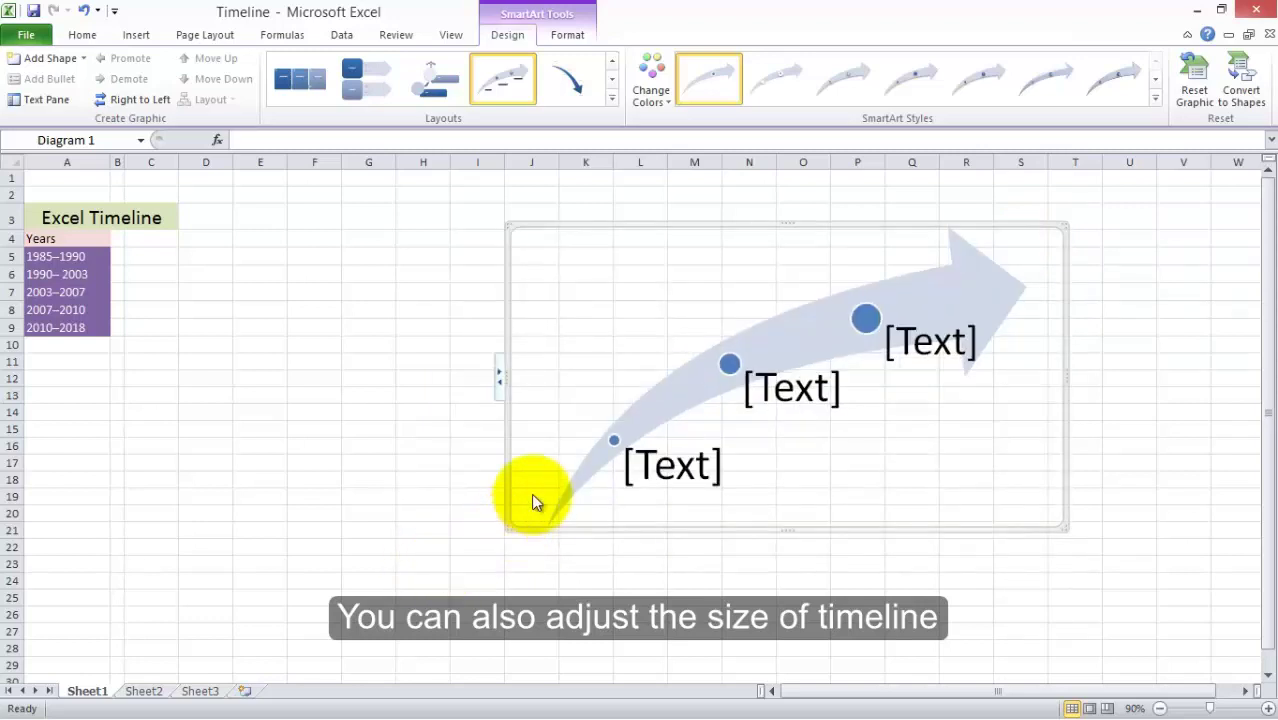
pyautogui.click(742, 346)
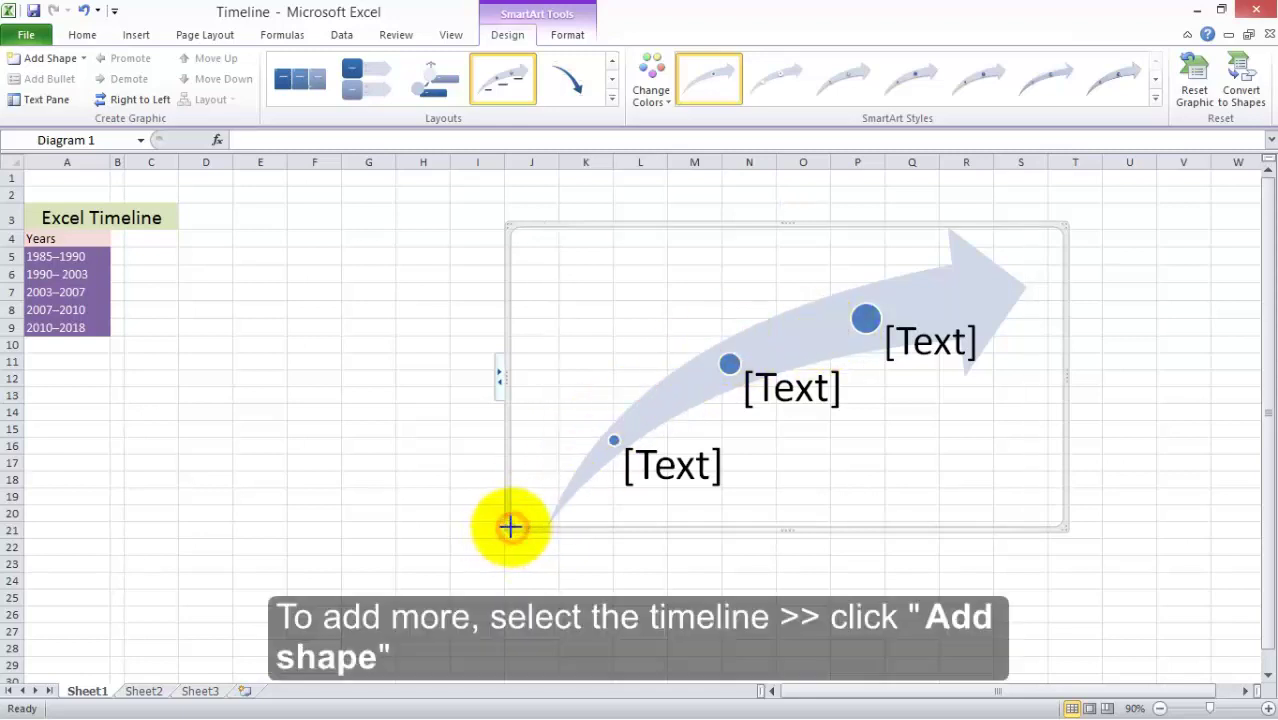
# Add two more points with Add Shape and stretch the timeline graphic larger.
pyautogui.moveTo(511, 527); pyautogui.dragTo(430, 566)
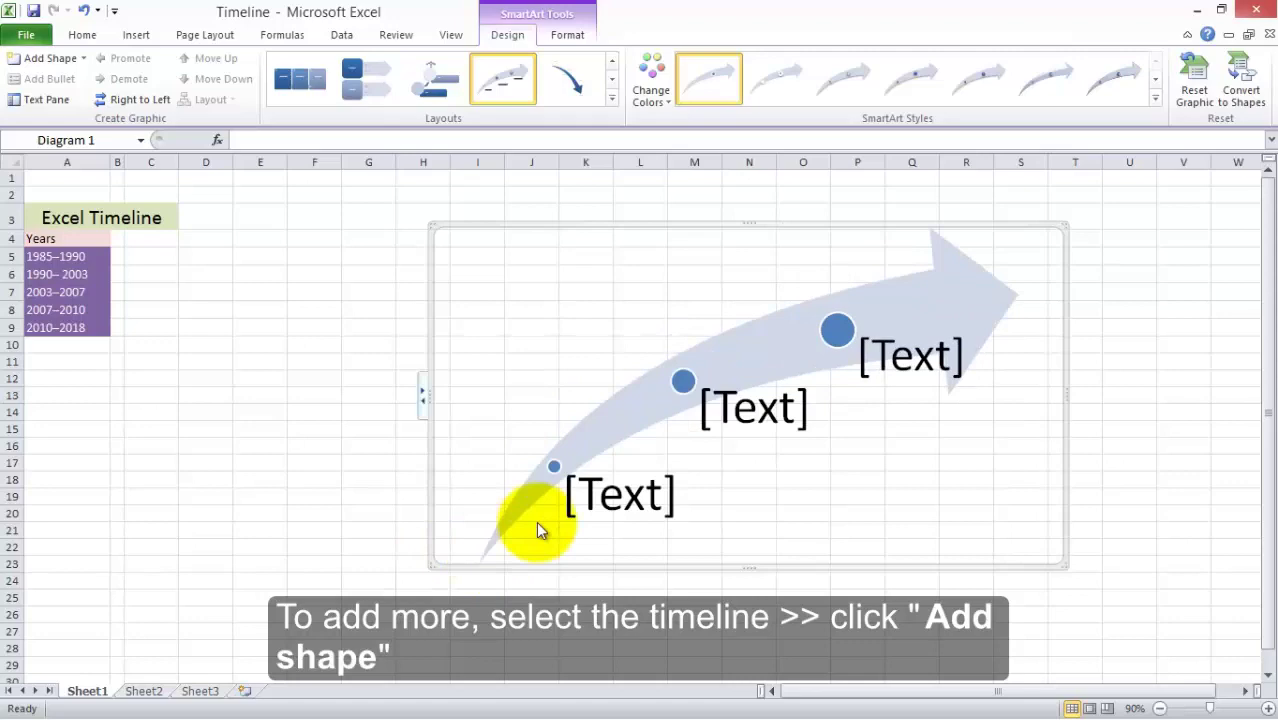
pyautogui.click(756, 334)
pyautogui.click(66, 72)
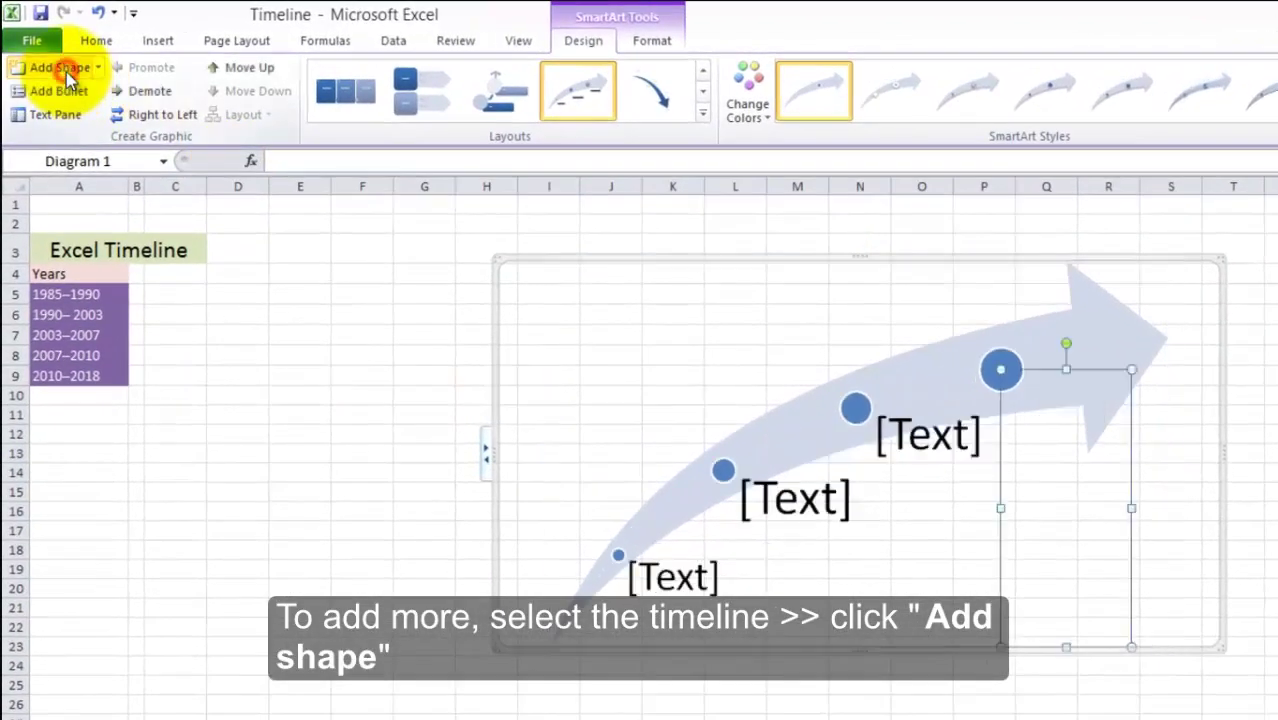
pyautogui.click(66, 72)
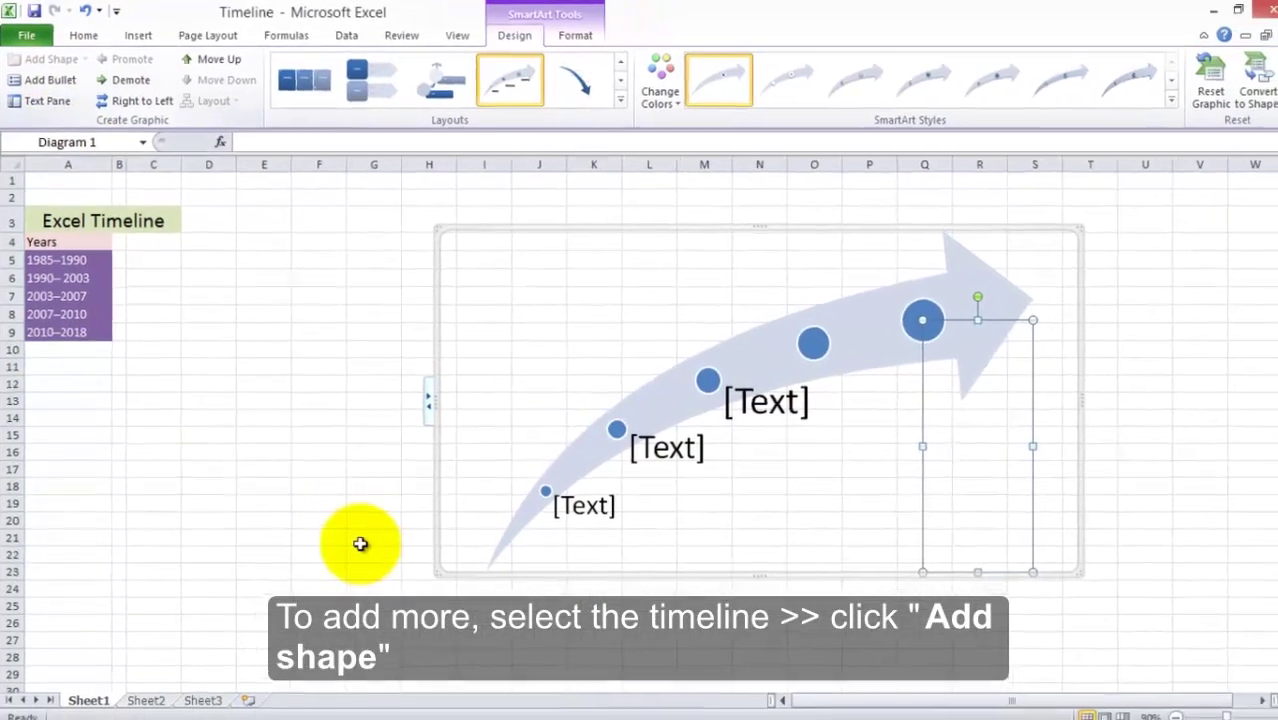
pyautogui.click(443, 568)
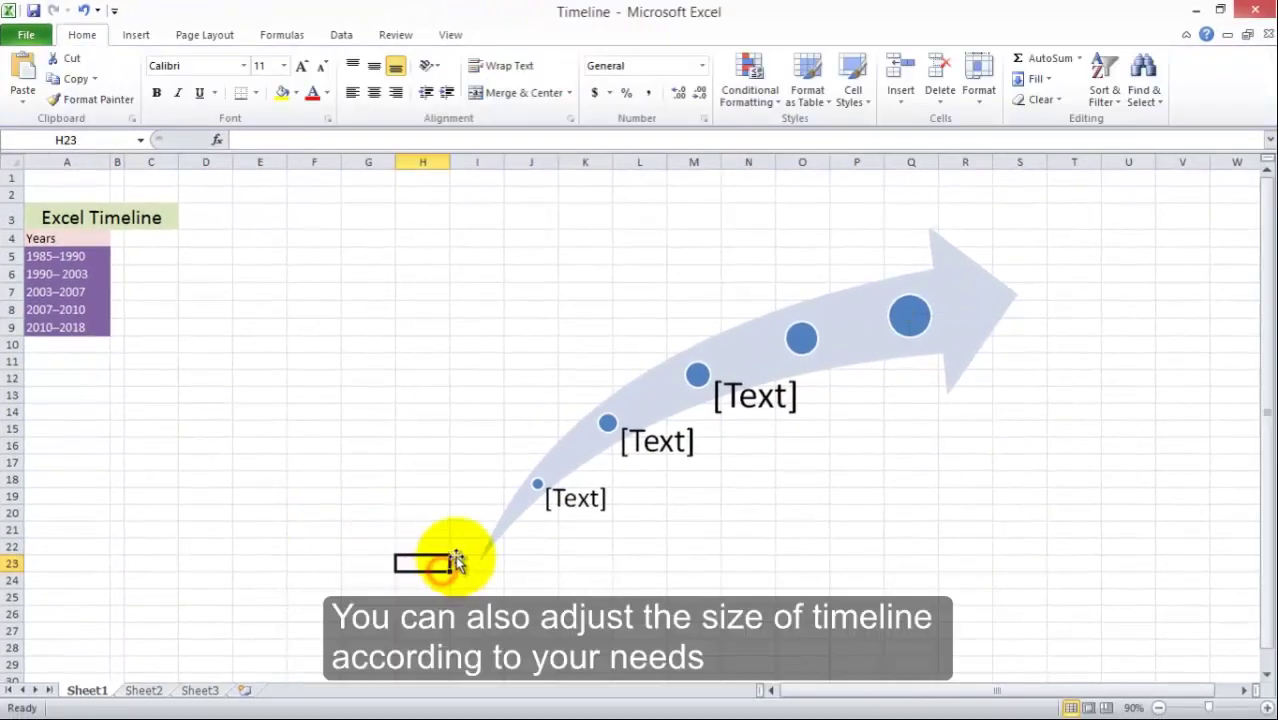
pyautogui.click(471, 551)
pyautogui.moveTo(430, 566); pyautogui.dragTo(380, 598)
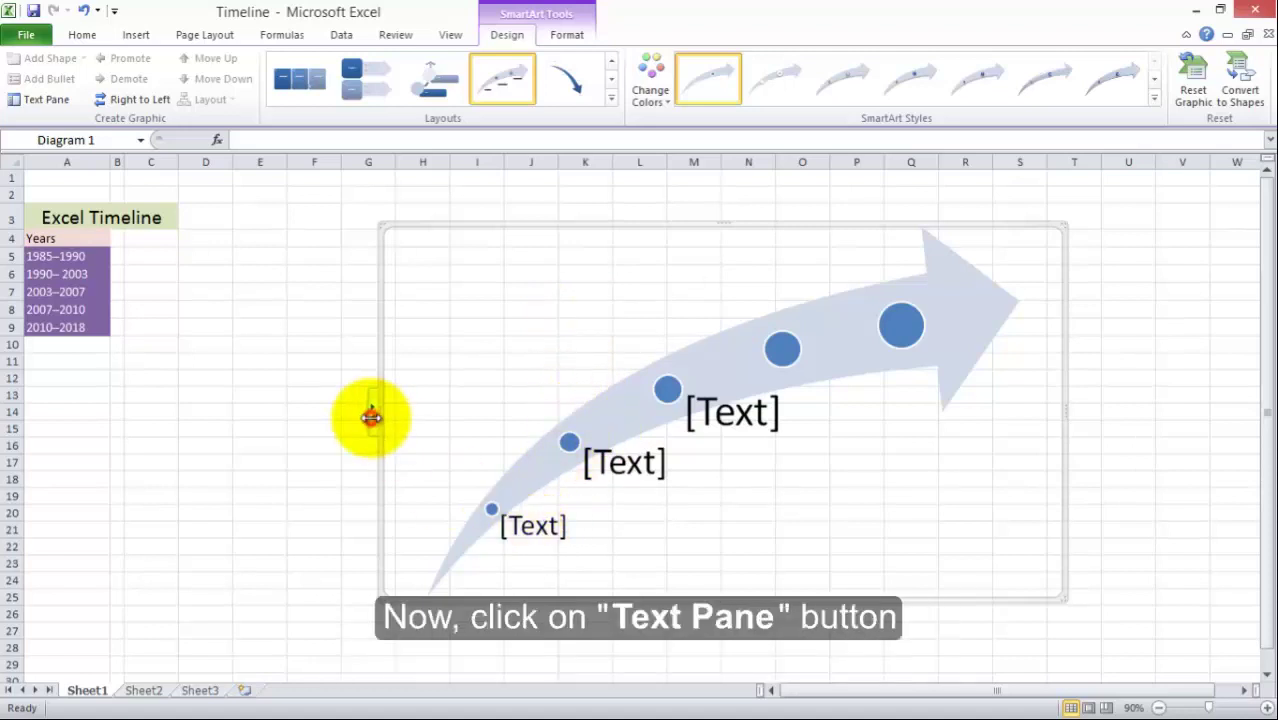
# Open the Text Pane and begin the first label with 1985-.
pyautogui.click(372, 412)
pyautogui.click(215, 262)
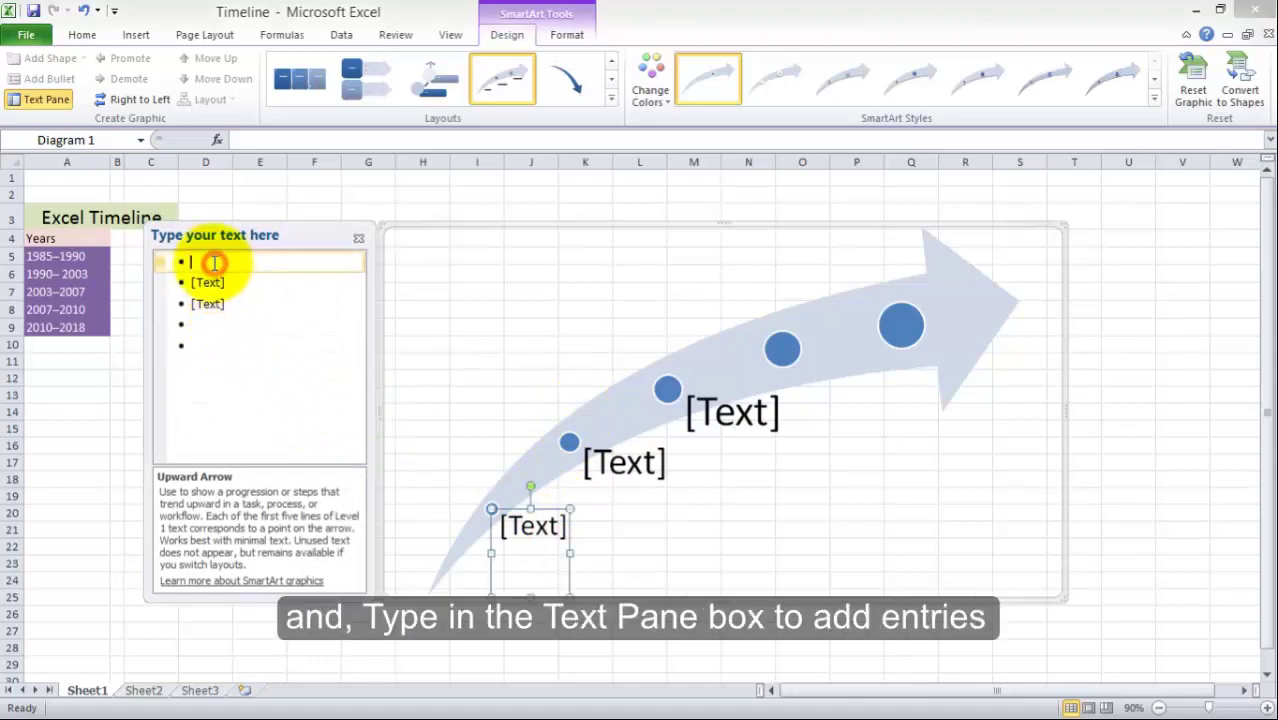
pyautogui.click(214, 284)
pyautogui.click(207, 343)
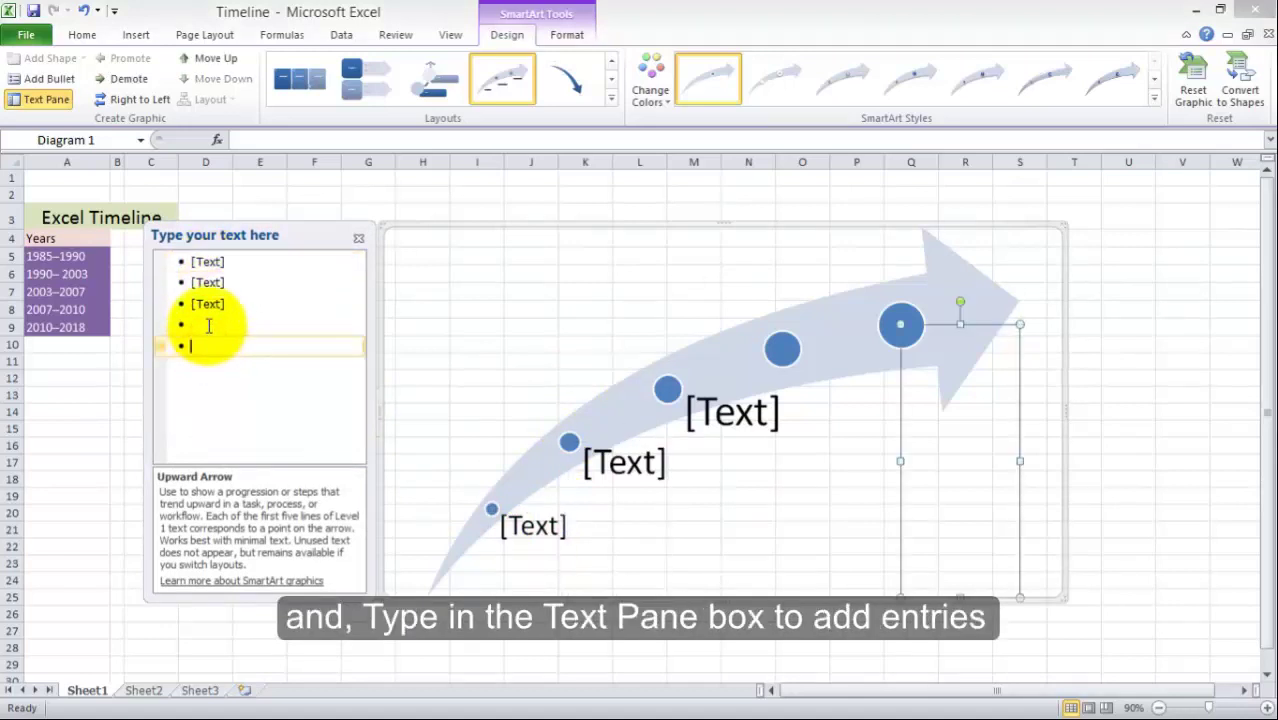
pyautogui.click(208, 262)
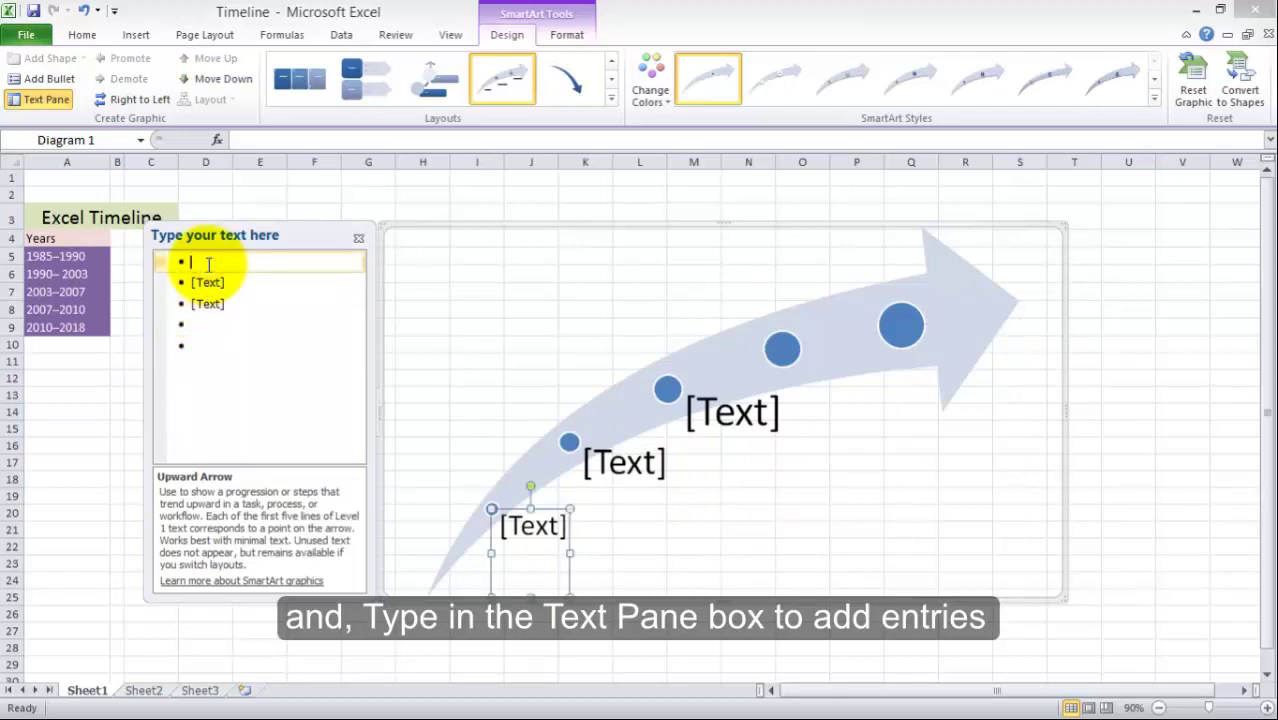
pyautogui.write('19')
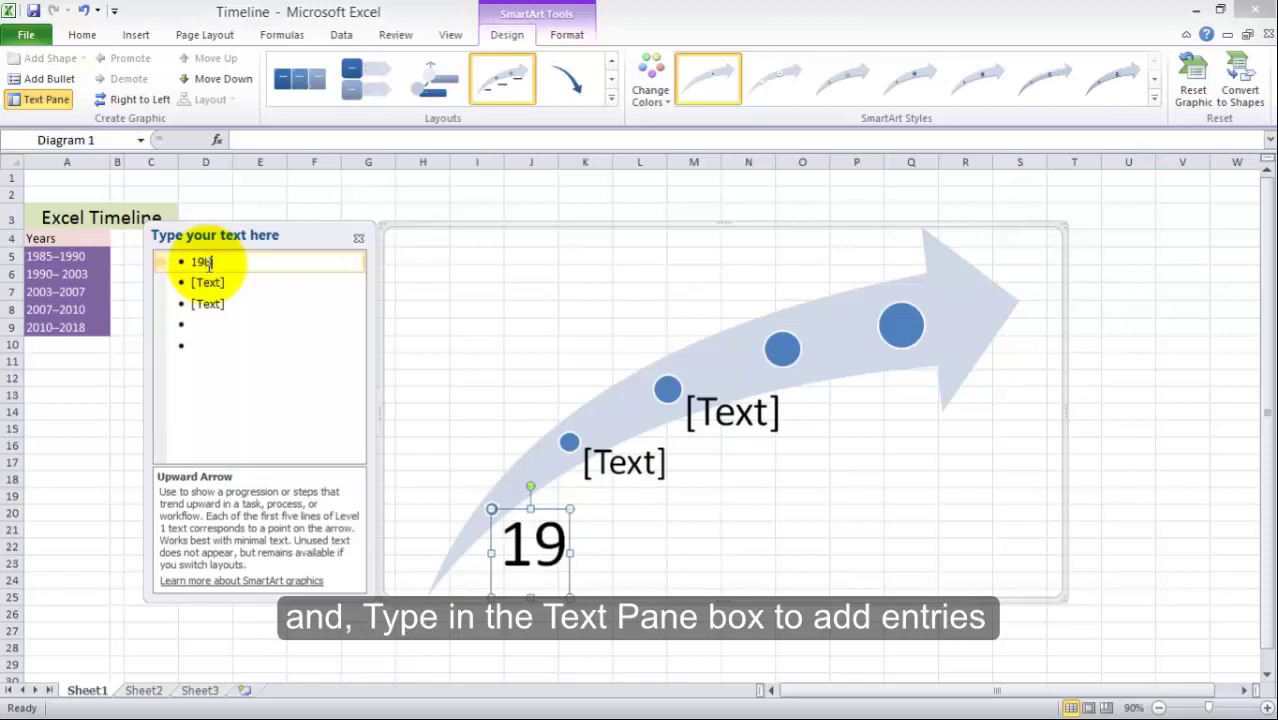
pyautogui.write('85-90')
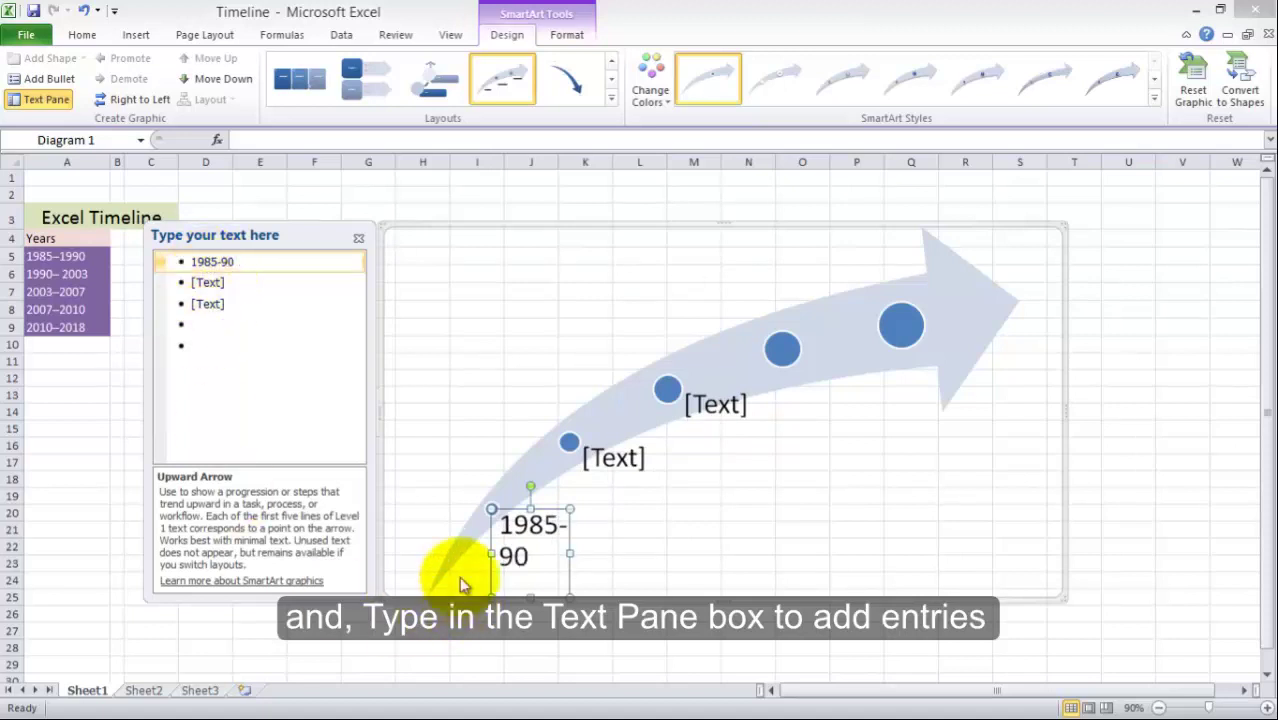
pyautogui.moveTo(490, 552); pyautogui.dragTo(458, 552)
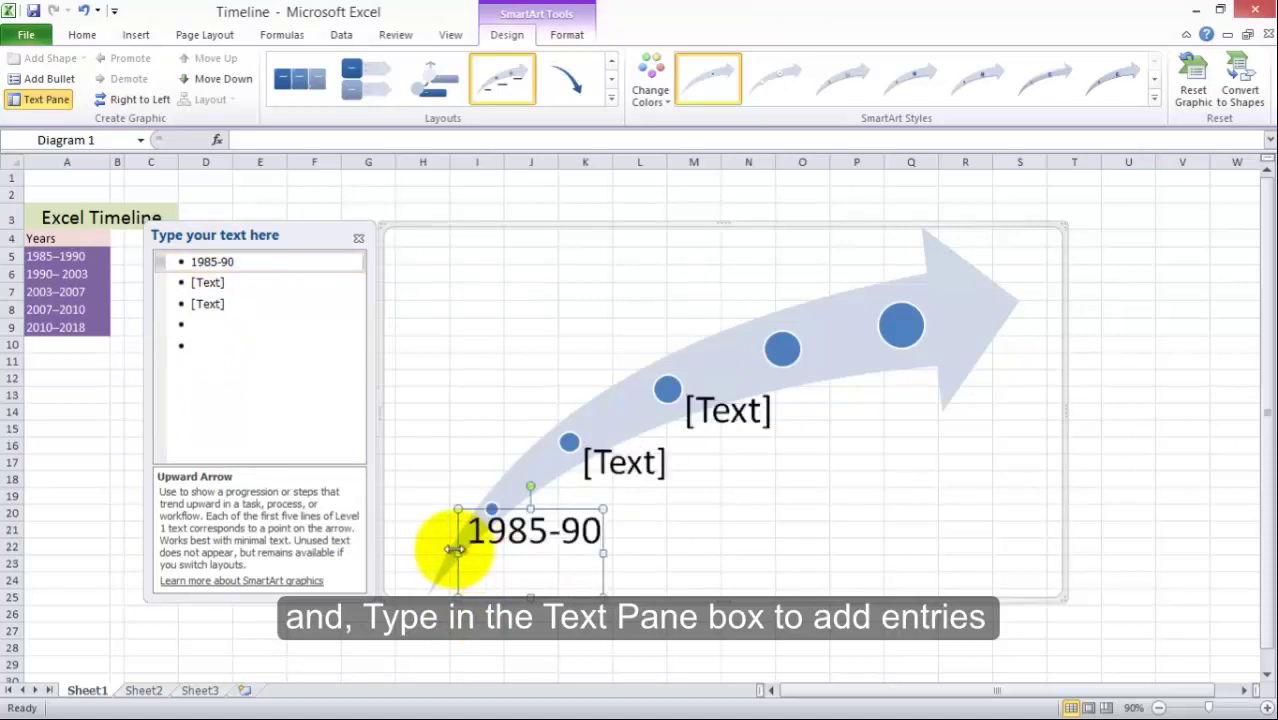
pyautogui.hotkey('ctrl', 'z')
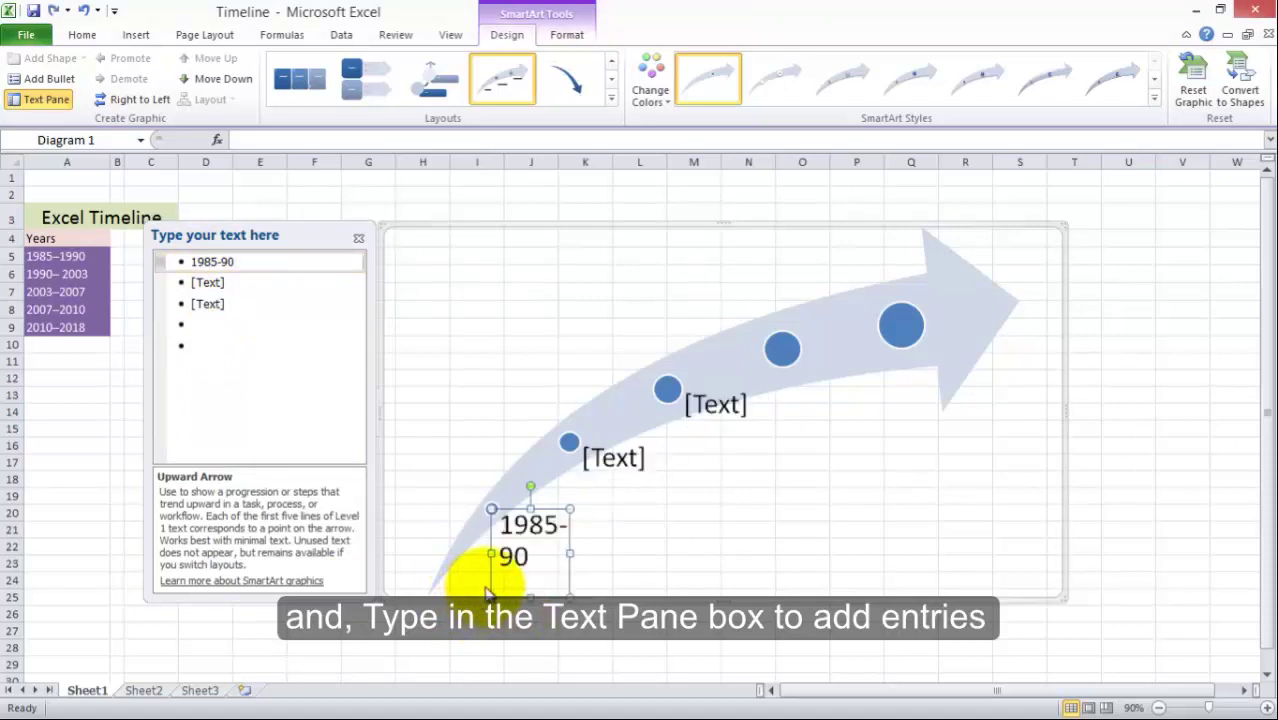
# Enter the second label 1990-2003 and complete the first as 1985-1990.
pyautogui.click(214, 282)
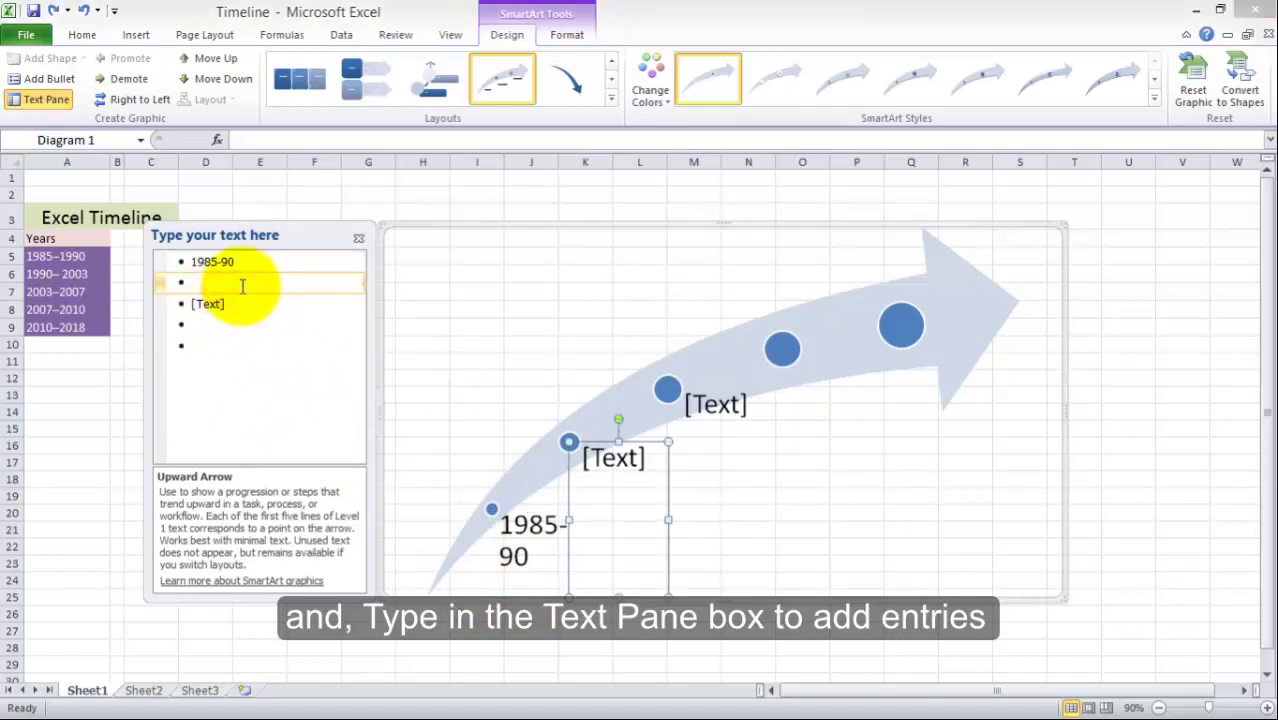
pyautogui.write('19')
pyautogui.write('90- 03')
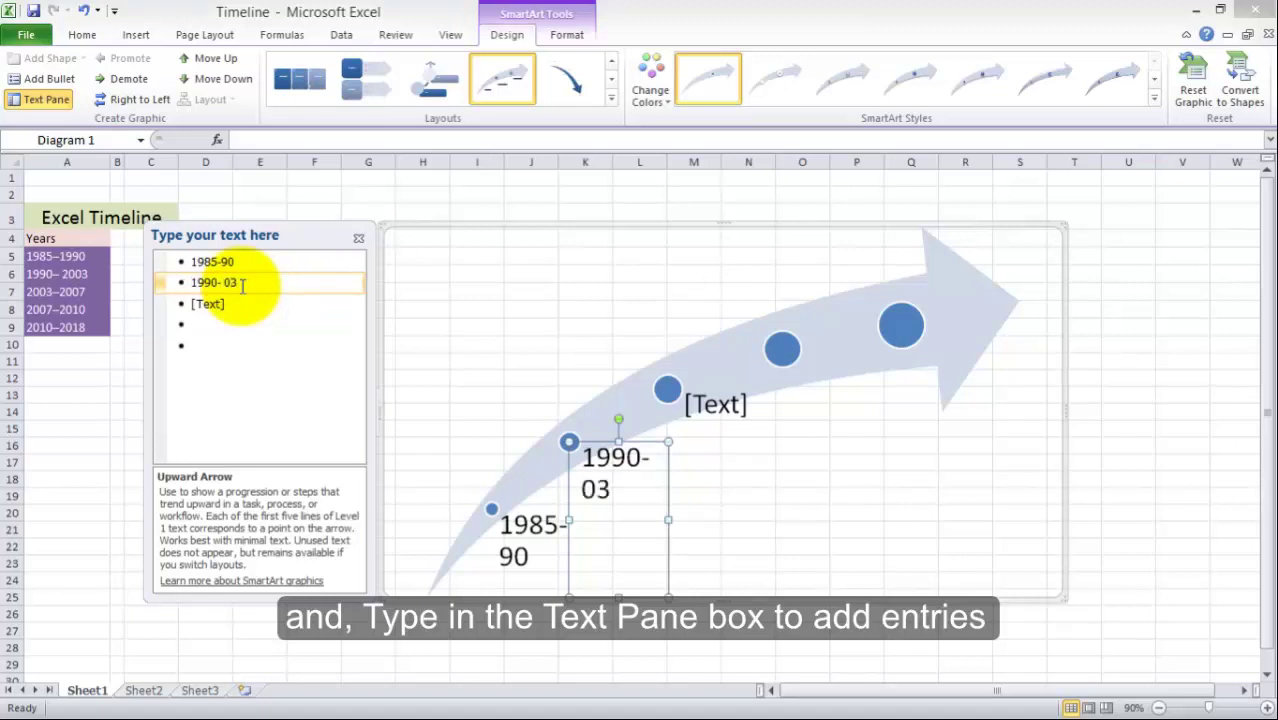
pyautogui.write('20')
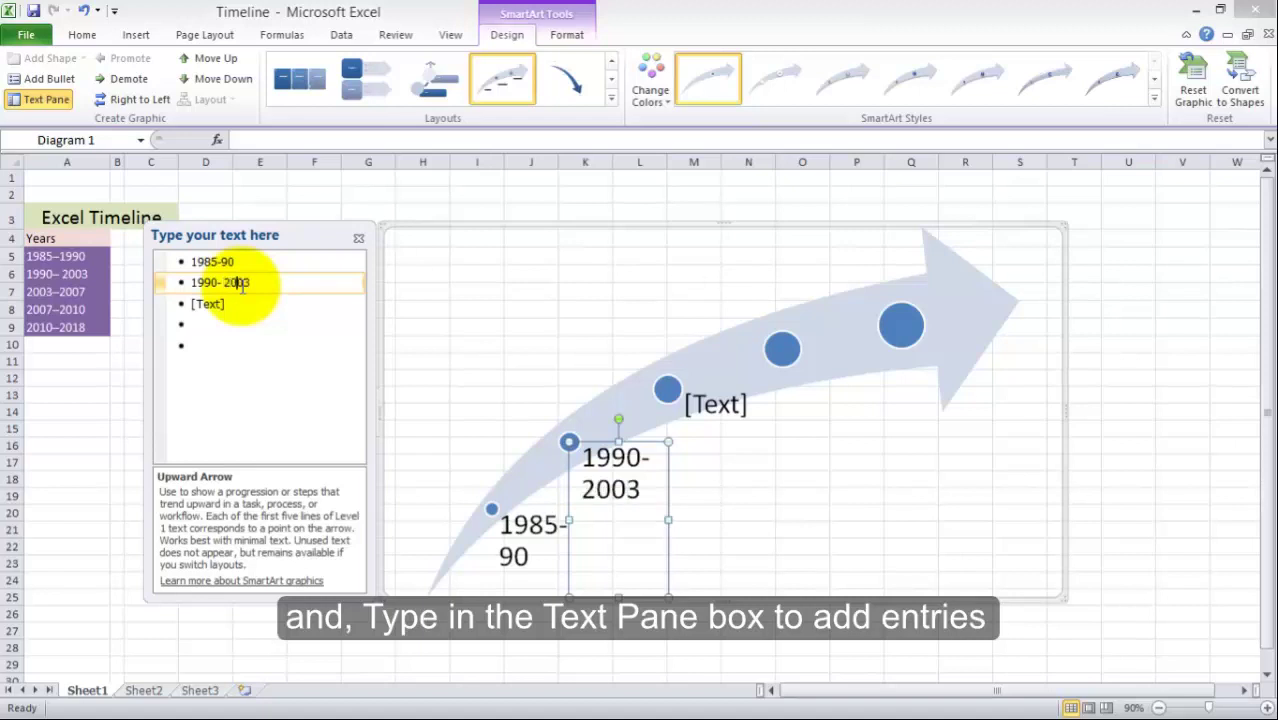
pyautogui.click(220, 262)
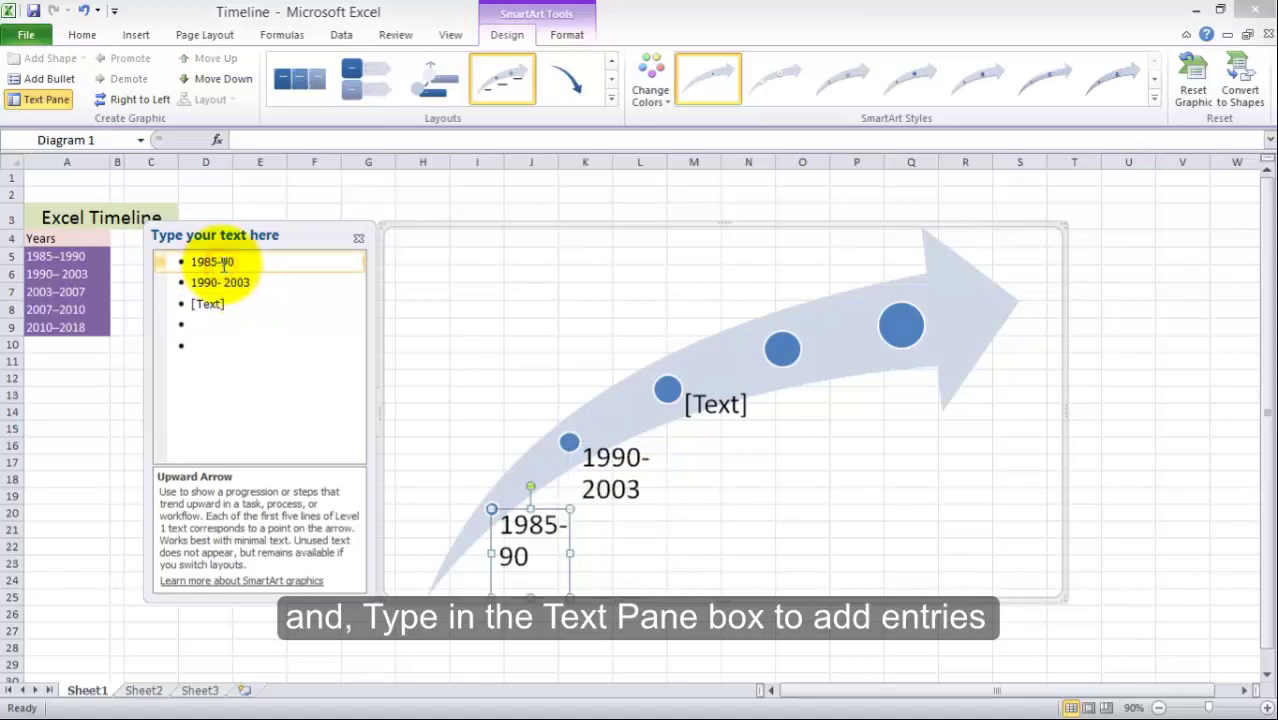
pyautogui.write('199')
pyautogui.press('BackSpace')
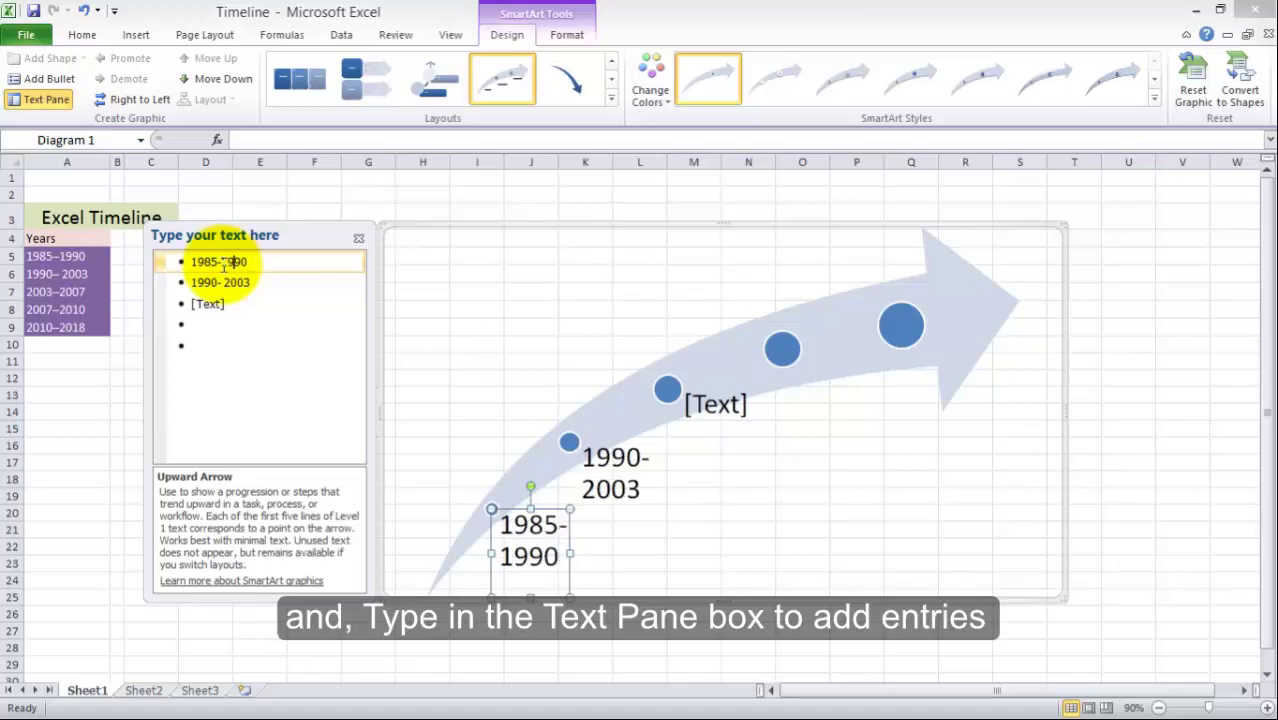
# Enter the labels 2003-2007, 2007-2010 and 2010-2018, fixing a typo in the last.
pyautogui.click(234, 310)
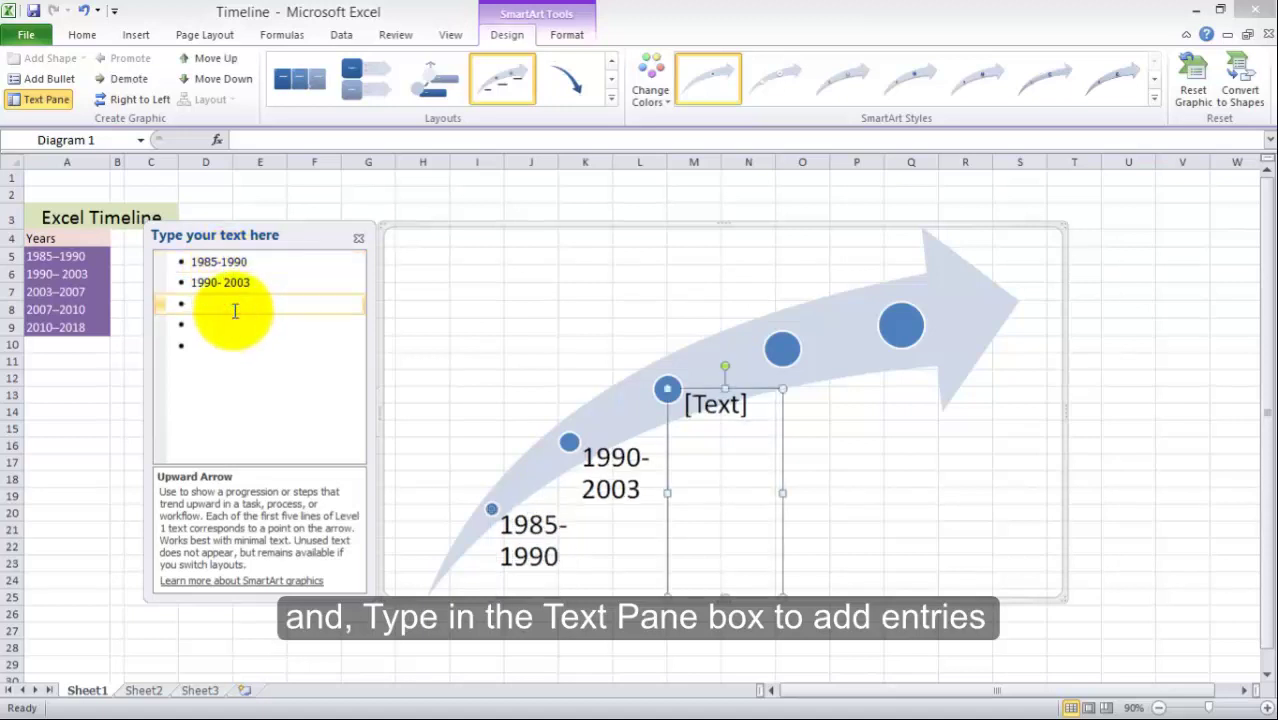
pyautogui.write('2003-2')
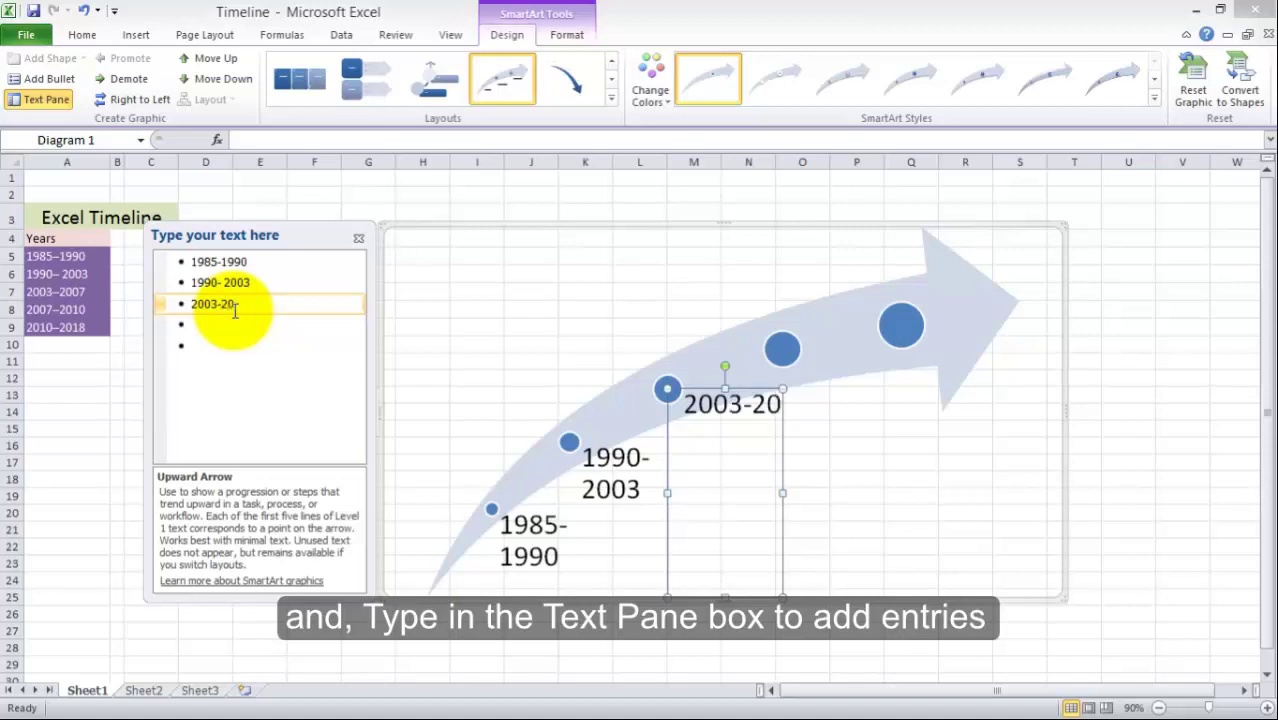
pyautogui.write('07')
pyautogui.click(230, 325)
pyautogui.write('2007-2')
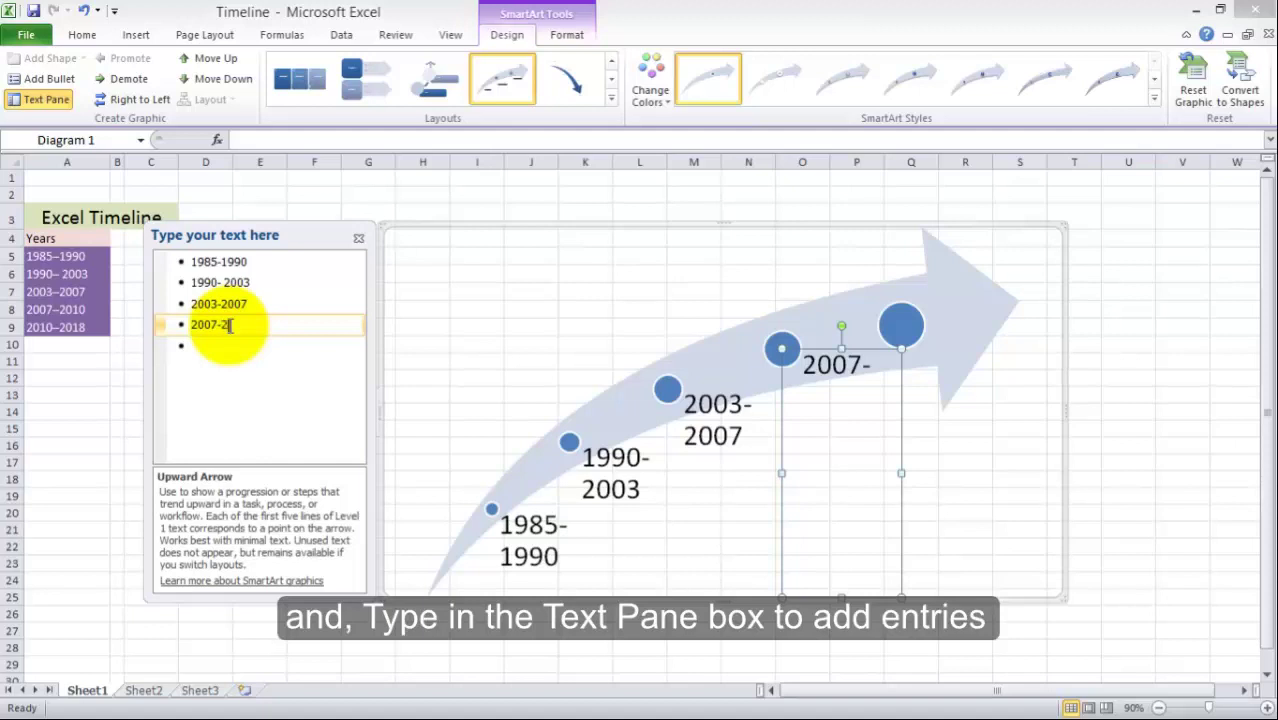
pyautogui.write('010')
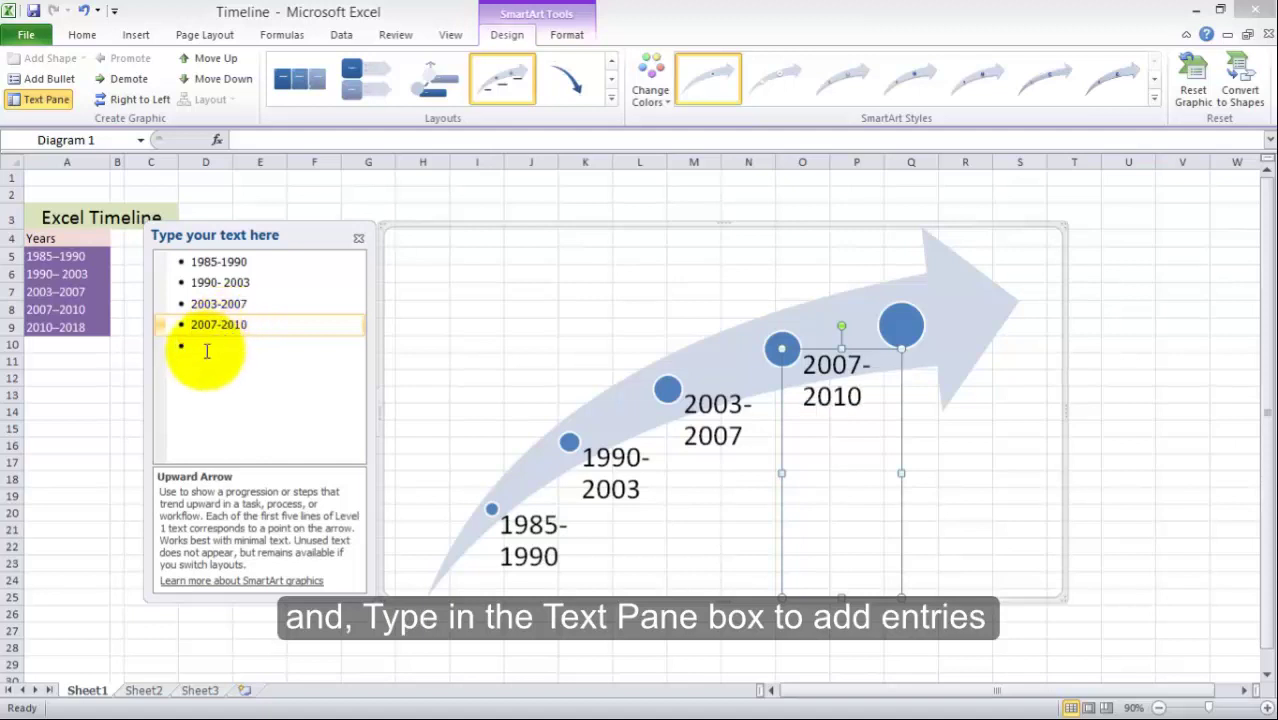
pyautogui.click(205, 350)
pyautogui.write('2')
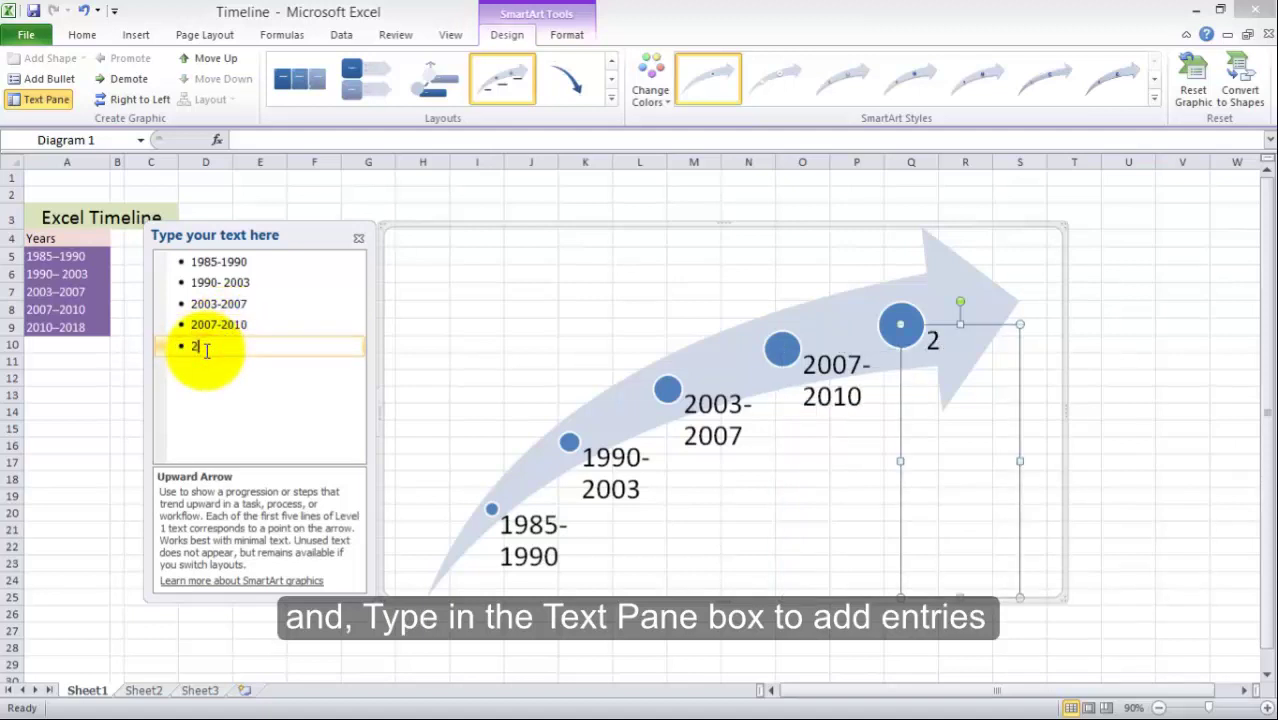
pyautogui.write('010-')
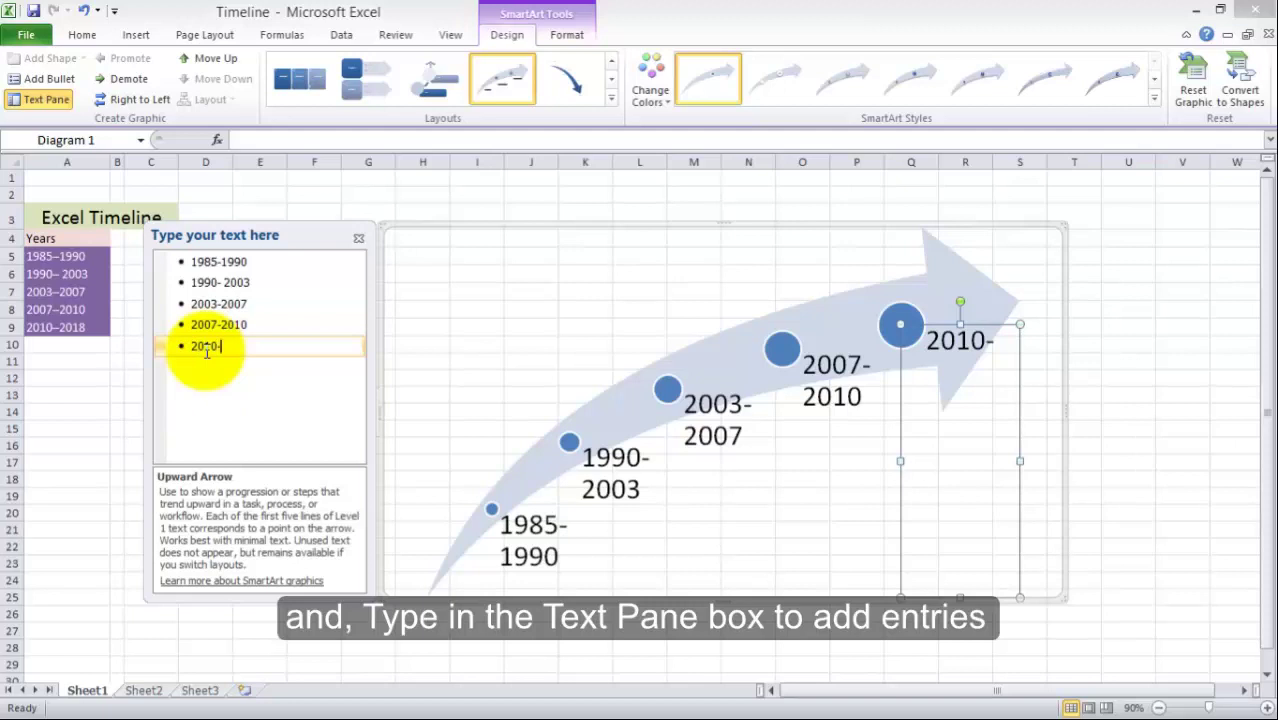
pyautogui.write('21')
pyautogui.press('BackSpace')
pyautogui.press('BackSpace')
pyautogui.write('018')
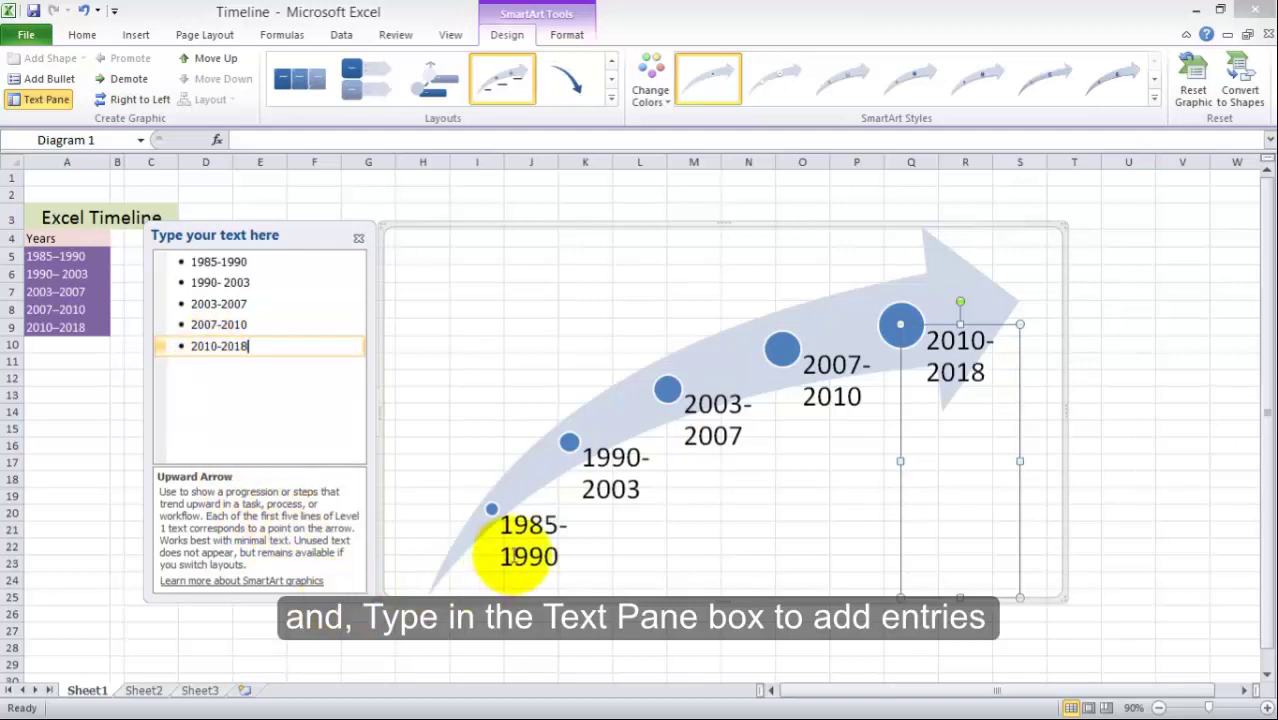
pyautogui.click(515, 550)
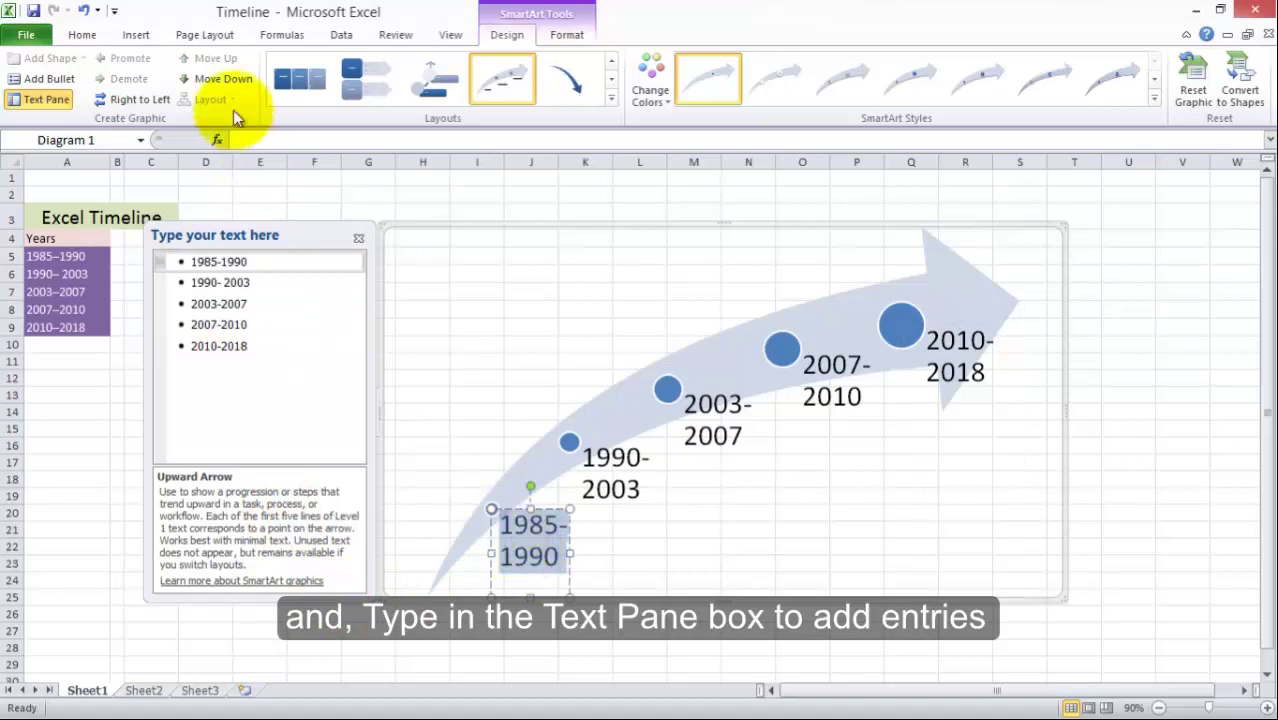
# Set font size 15 on 1985-1990 and 1990-2003, and 19 on 2003-2007.
pyautogui.click(82, 34)
pyautogui.click(259, 65)
pyautogui.write('15')
pyautogui.press('Return')
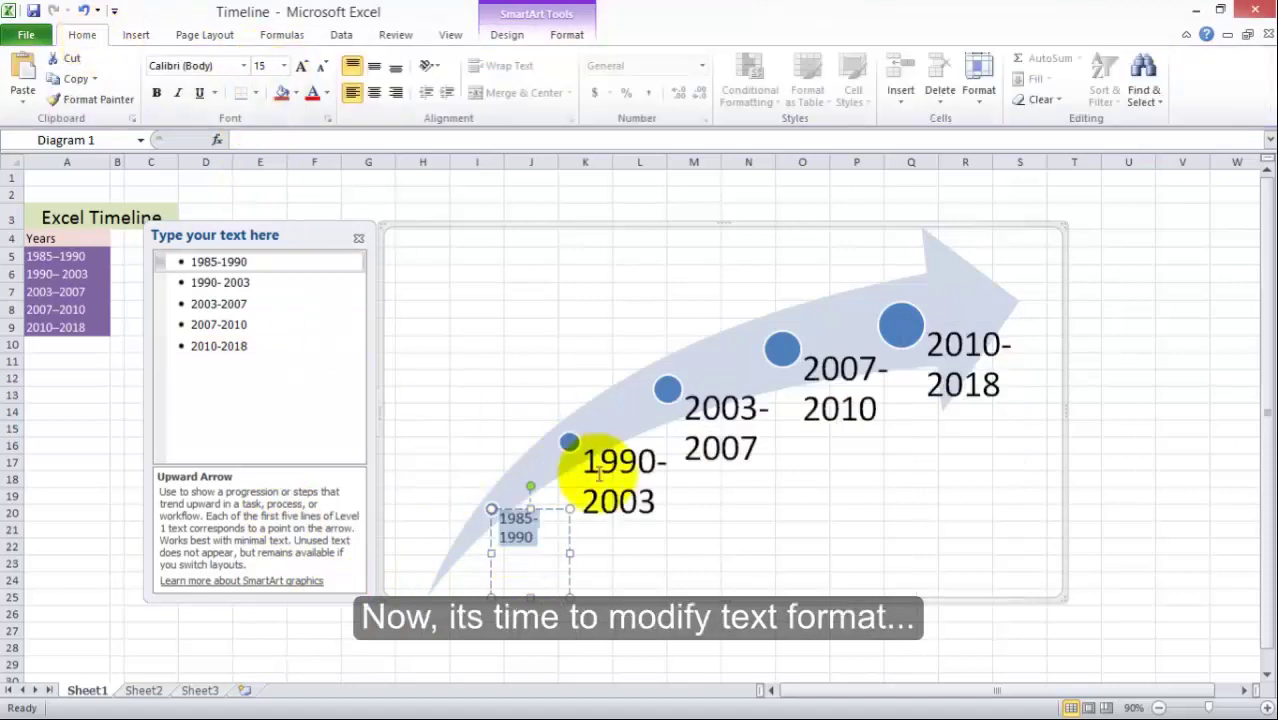
pyautogui.click(598, 477)
pyautogui.click(262, 66)
pyautogui.write('15')
pyautogui.press('Return')
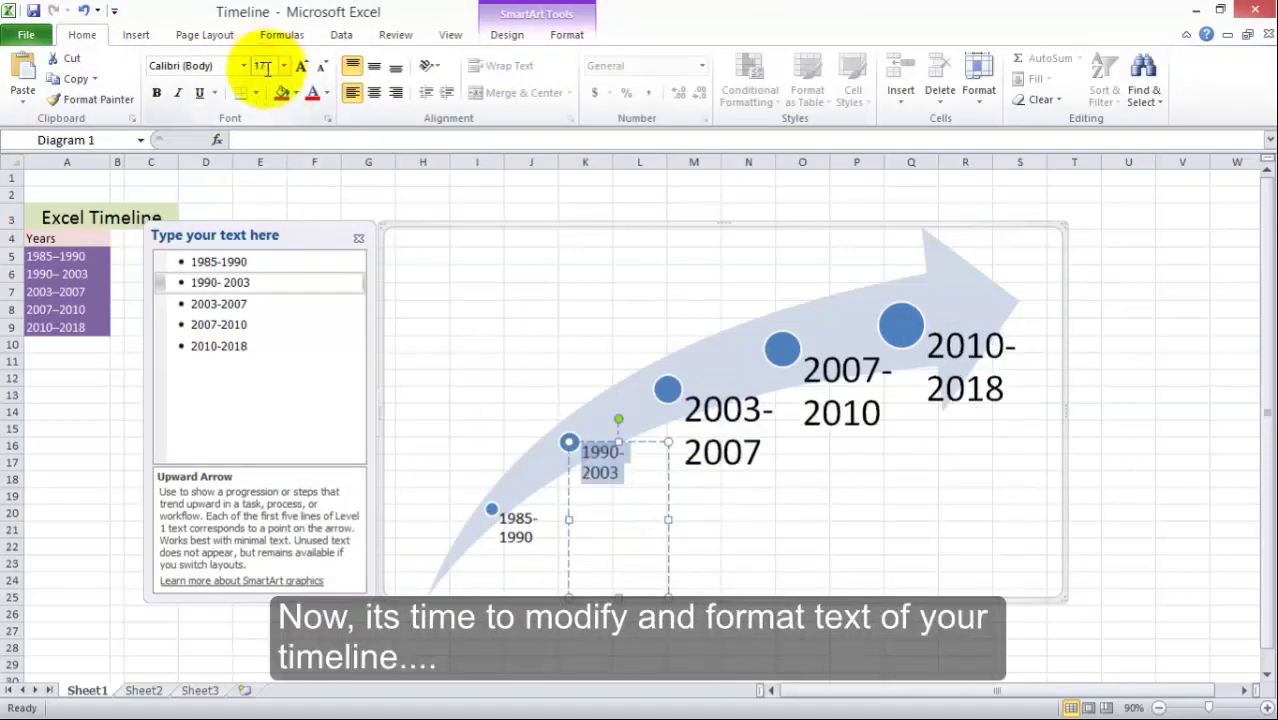
pyautogui.click(722, 430)
pyautogui.click(262, 66)
pyautogui.write('19')
pyautogui.press('Return')
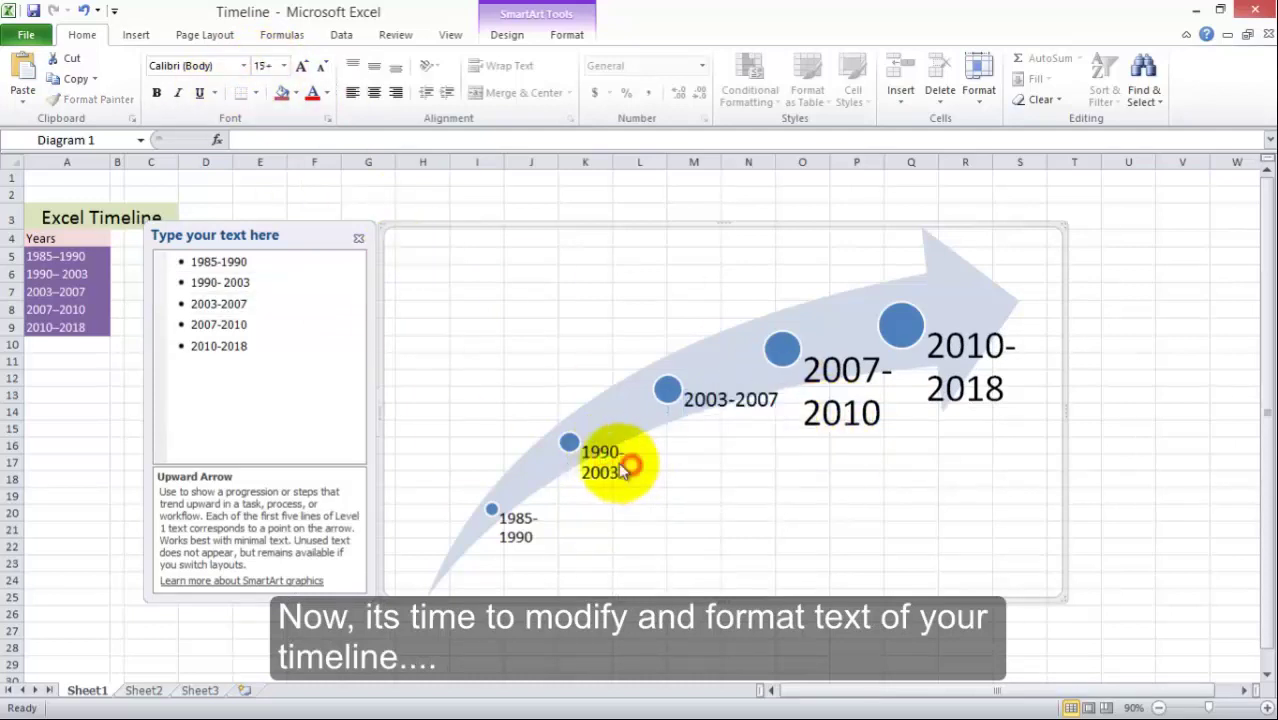
# Set font size 23 on the 2007-2010 and 2010-2018 labels.
pyautogui.click(628, 507)
pyautogui.click(598, 472)
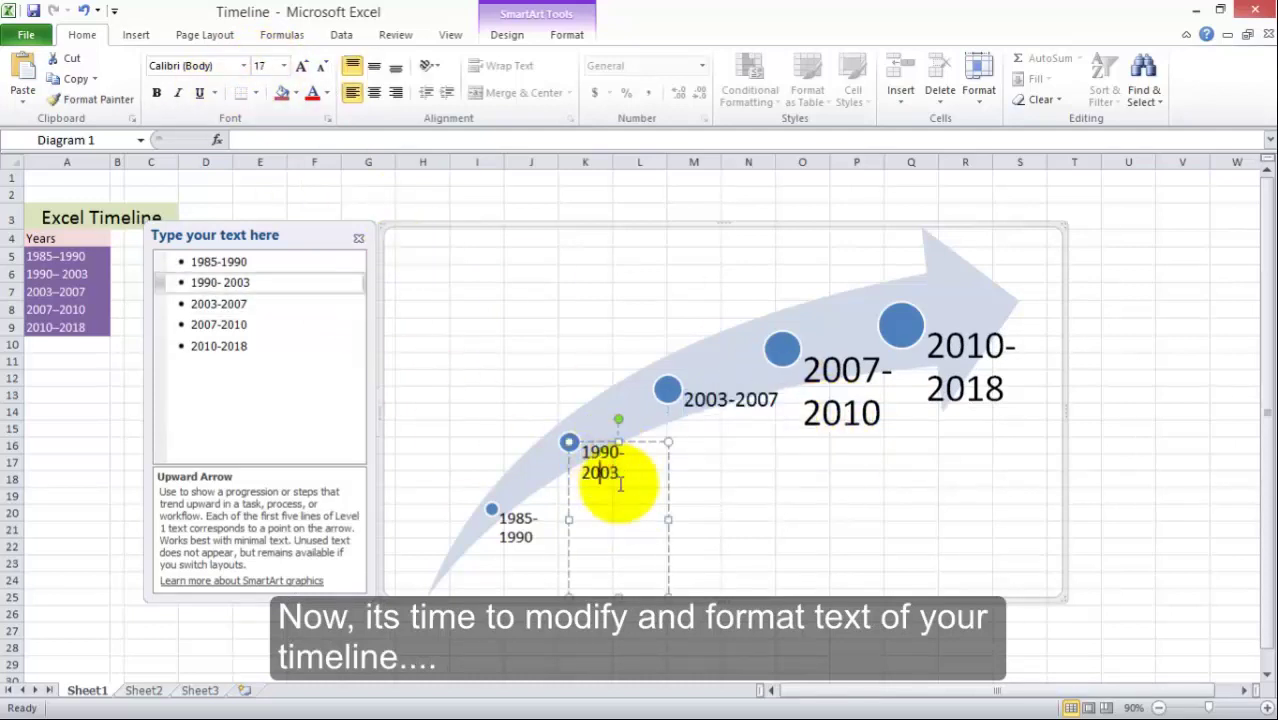
pyautogui.tripleClick(844, 383)
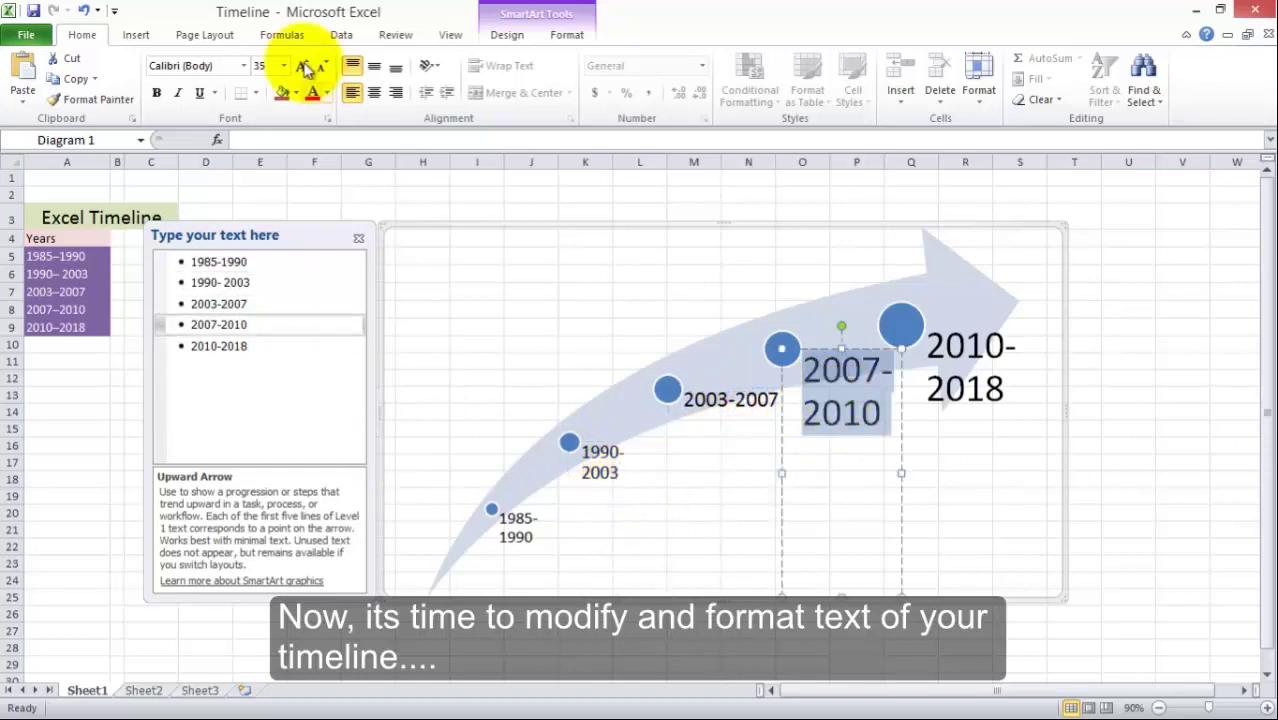
pyautogui.write('23')
pyautogui.press('Return')
pyautogui.click(965, 368)
pyautogui.click(262, 65)
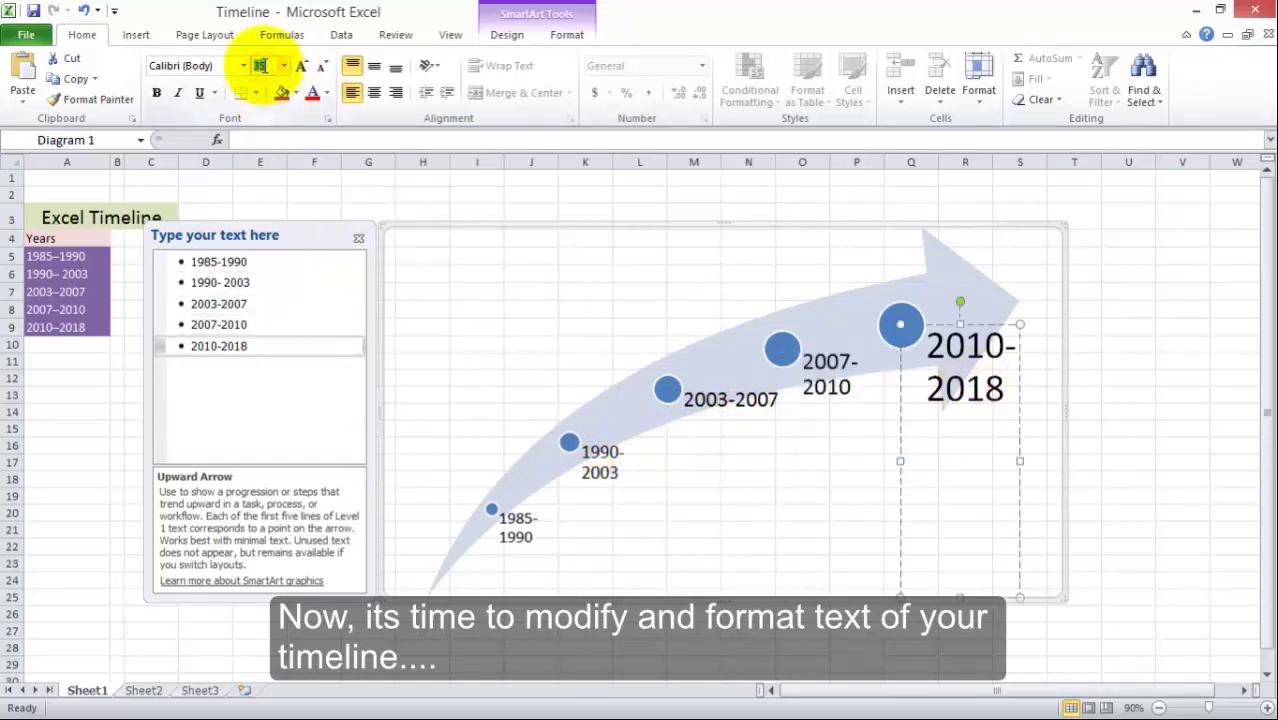
pyautogui.write('23')
pyautogui.press('Return')
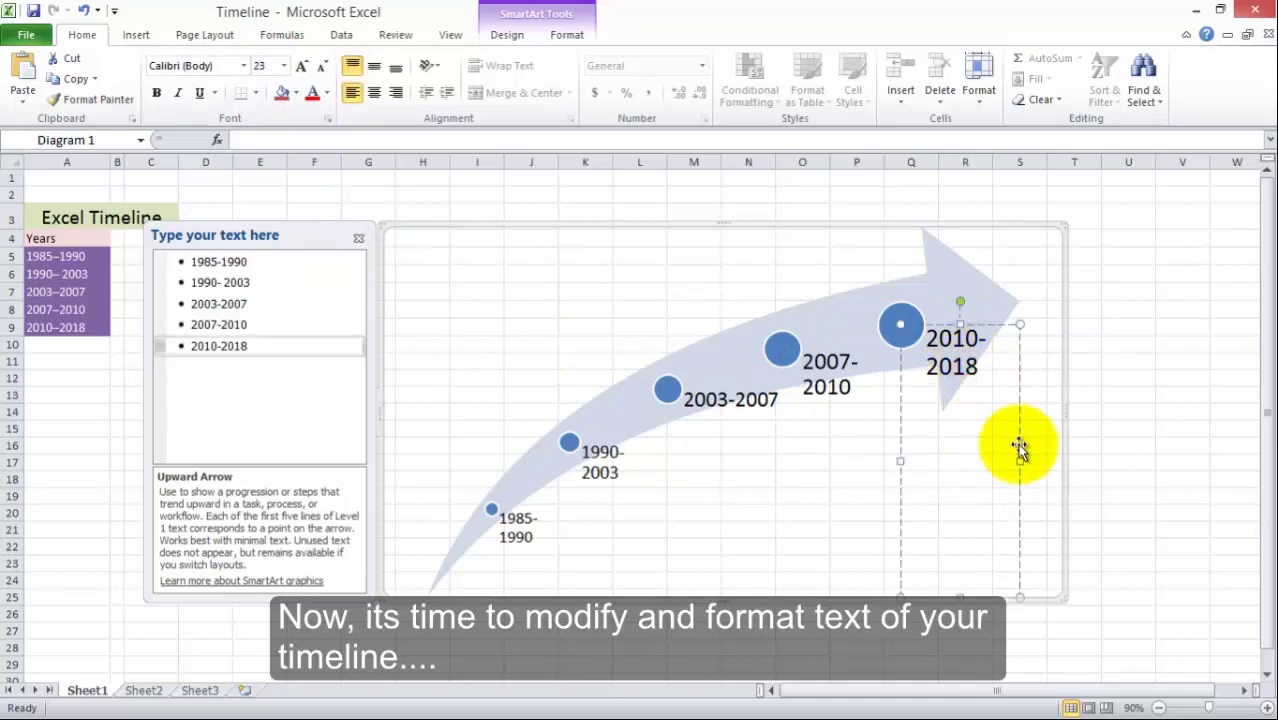
# Widen each label box so it fits on one line, and enlarge the whole timeline.
pyautogui.moveTo(1033, 459); pyautogui.dragTo(1070, 459)
pyautogui.click(870, 470)
pyautogui.moveTo(893, 473); pyautogui.dragTo(910, 473)
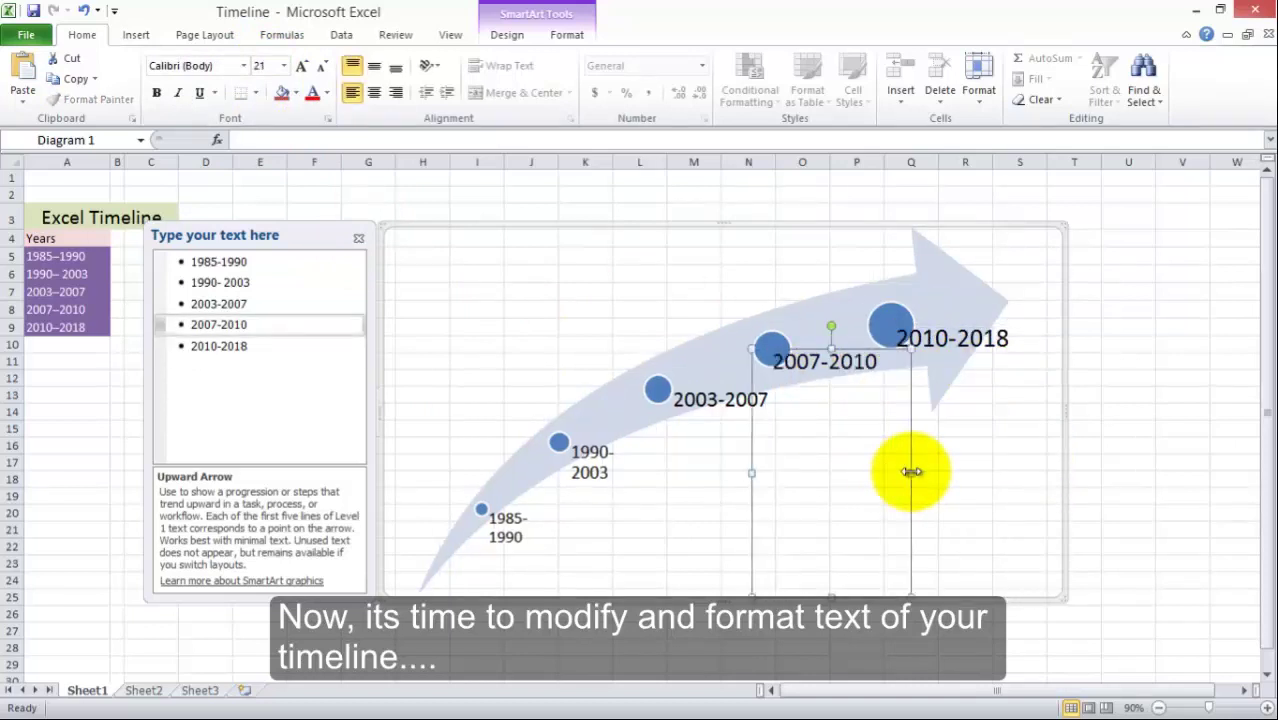
pyautogui.click(705, 390)
pyautogui.click(608, 500)
pyautogui.moveTo(617, 516); pyautogui.dragTo(660, 516)
pyautogui.click(510, 530)
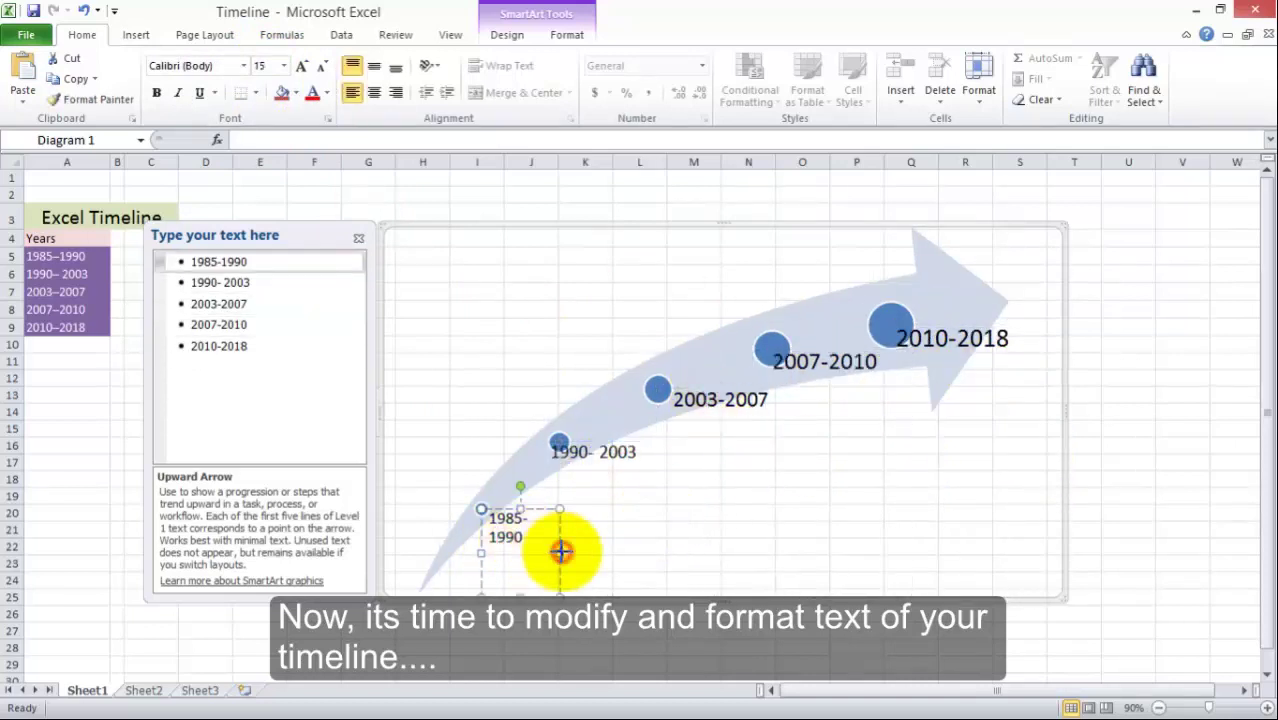
pyautogui.moveTo(528, 553); pyautogui.dragTo(580, 553)
pyautogui.click(648, 652)
pyautogui.click(722, 405)
pyautogui.moveTo(748, 410)
pyautogui.mouseDown()
pyautogui.moveTo(776, 410)
pyautogui.moveTo(757, 391)
pyautogui.mouseUp()
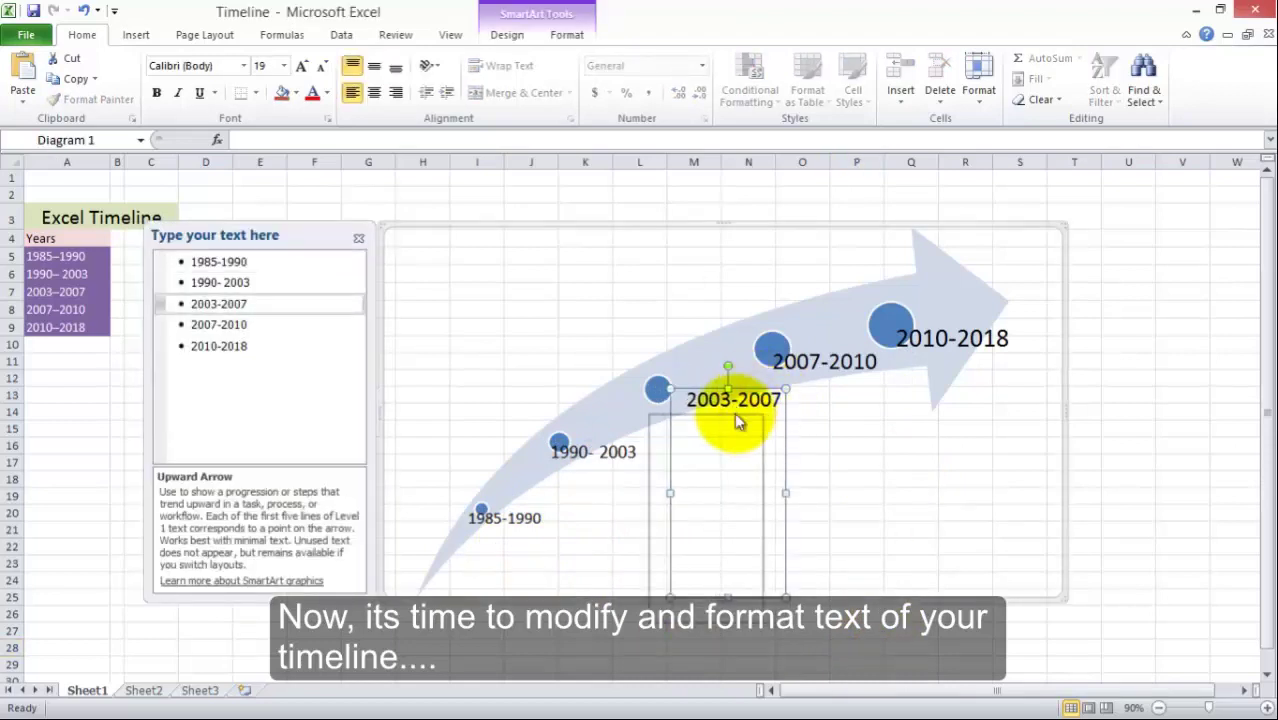
pyautogui.moveTo(1066, 600); pyautogui.dragTo(1128, 648)
pyautogui.click(736, 420)
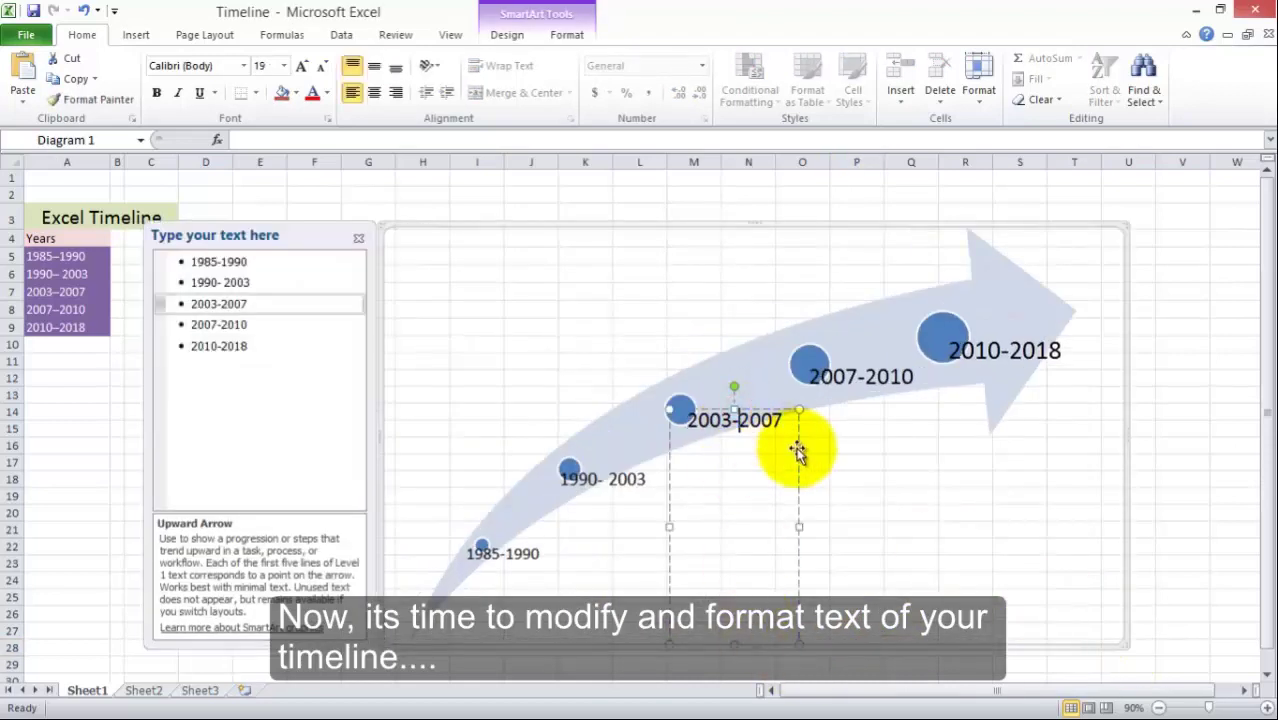
# Switch the timeline to Right to Left and nudge the year labels into place.
pyautogui.click(515, 36)
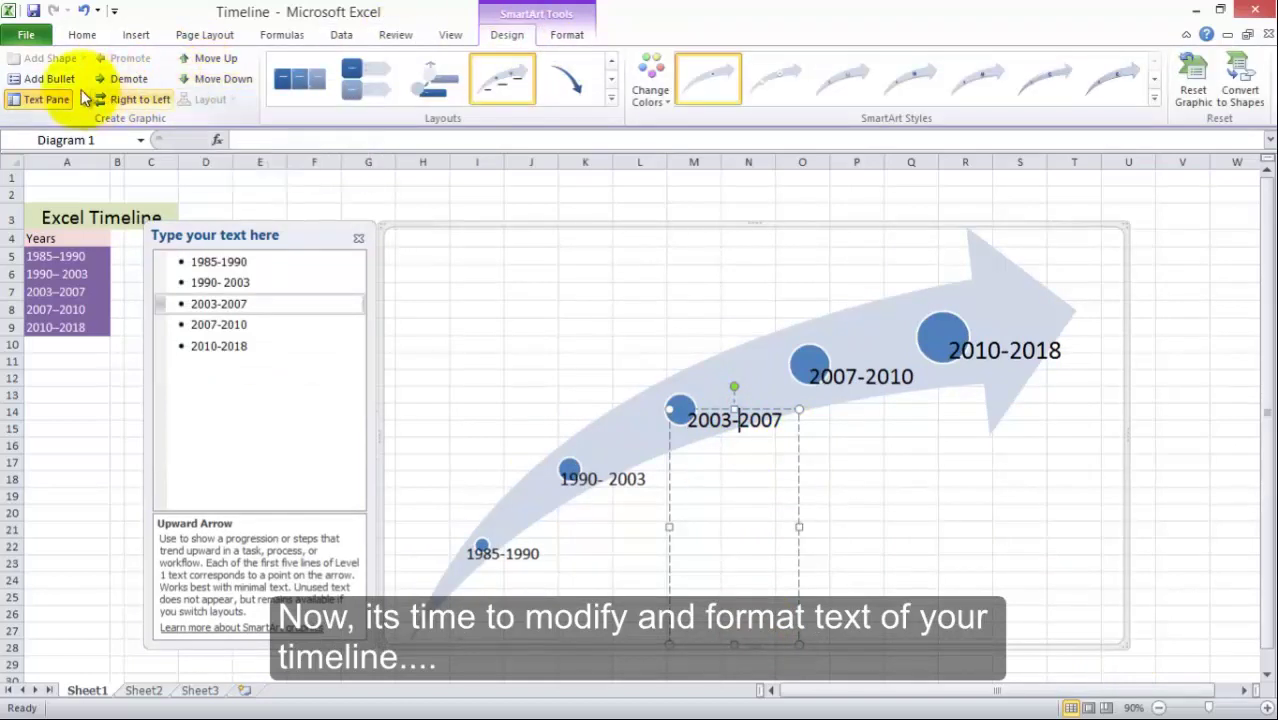
pyautogui.click(125, 105)
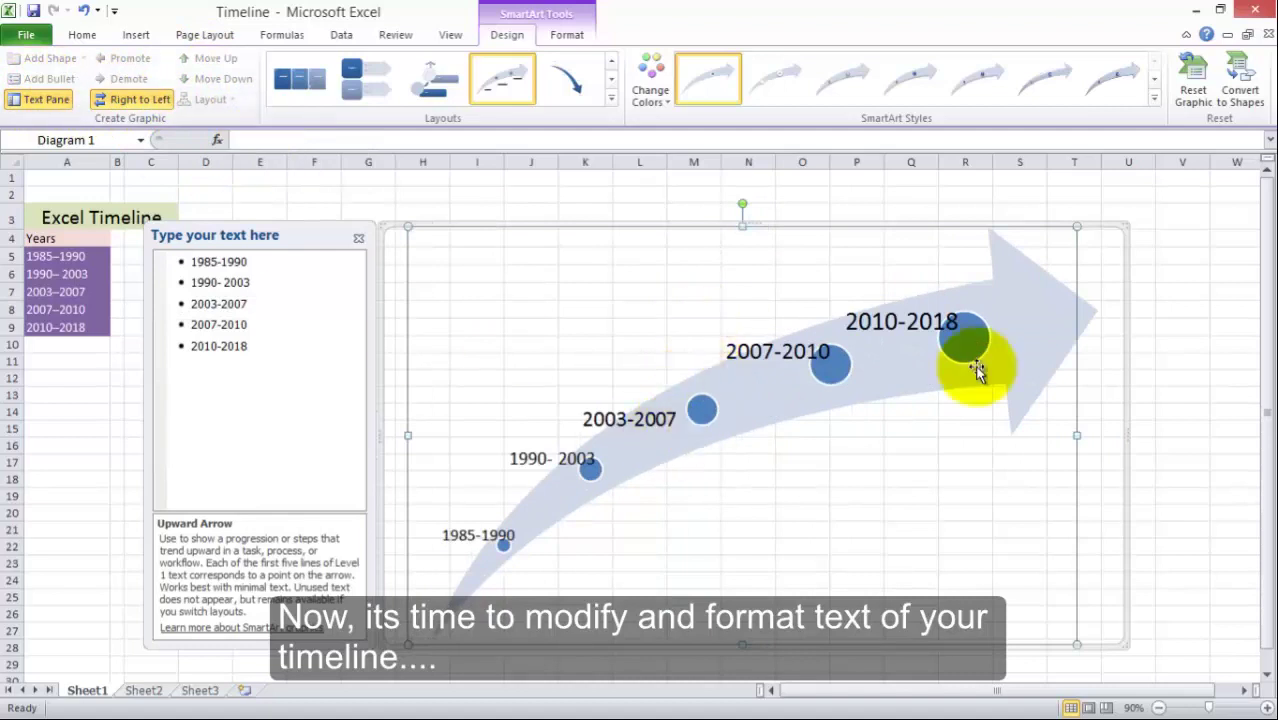
pyautogui.moveTo(680, 418); pyautogui.dragTo(706, 402)
pyautogui.click(551, 462)
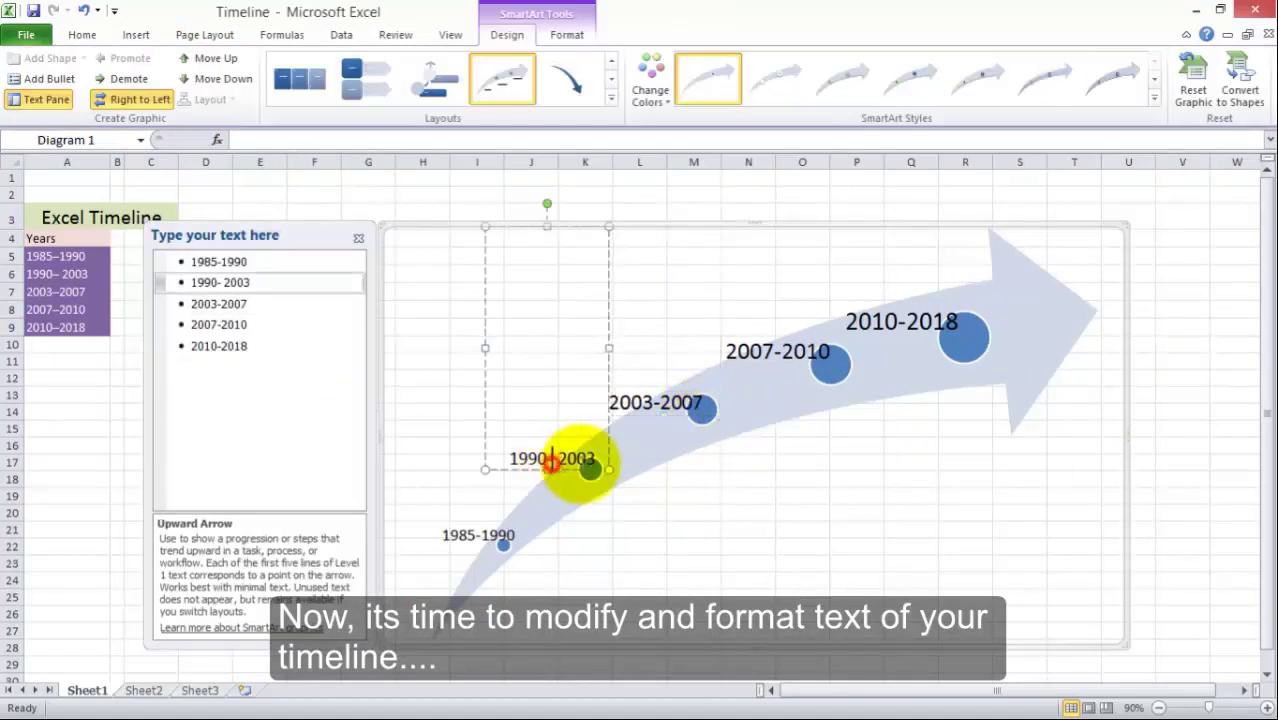
pyautogui.moveTo(572, 478); pyautogui.dragTo(565, 483)
pyautogui.moveTo(479, 537); pyautogui.dragTo(459, 541)
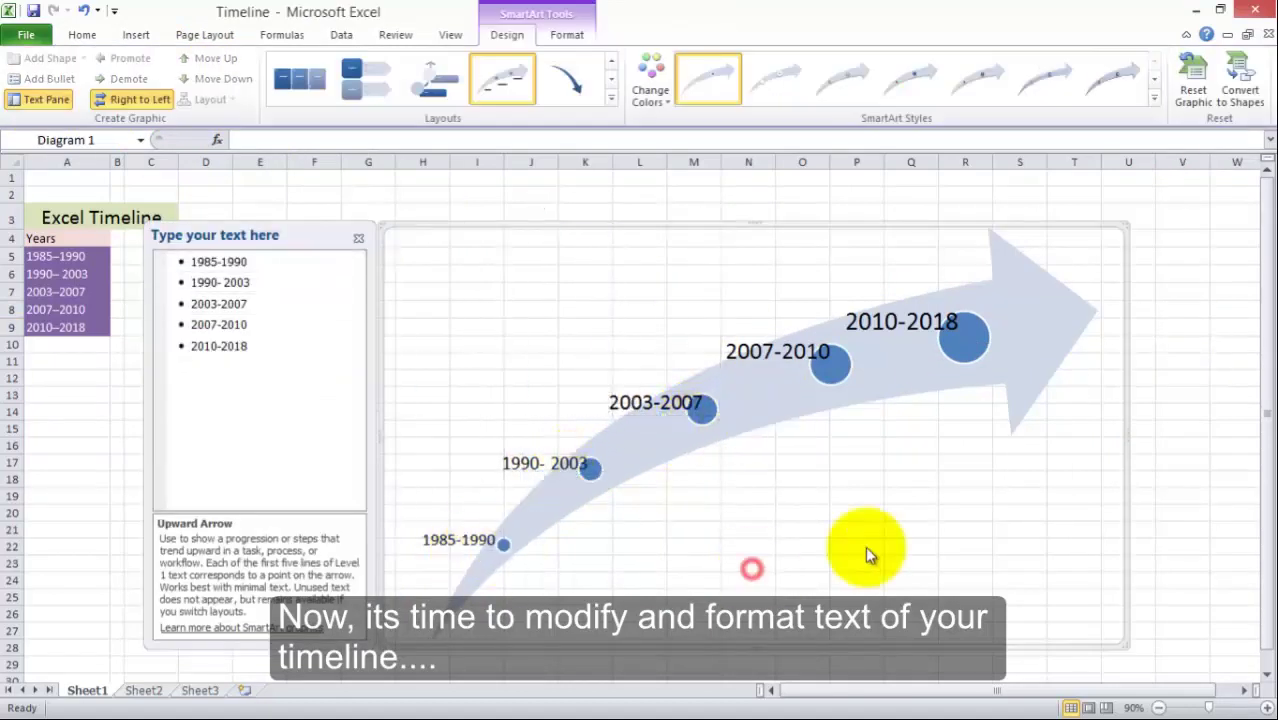
# Open the Home tab's Font Color choices for the 1985-1990 label.
pyautogui.click(930, 325)
pyautogui.click(668, 592)
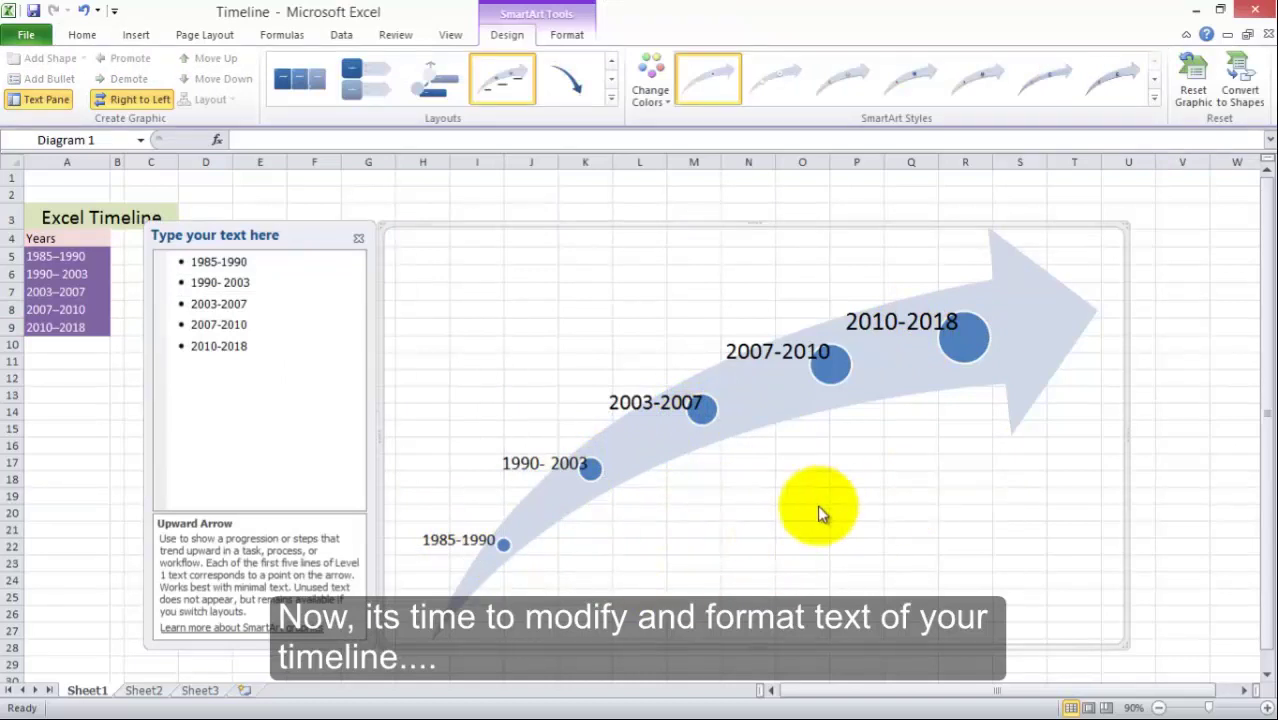
pyautogui.click(82, 34)
pyautogui.click(327, 92)
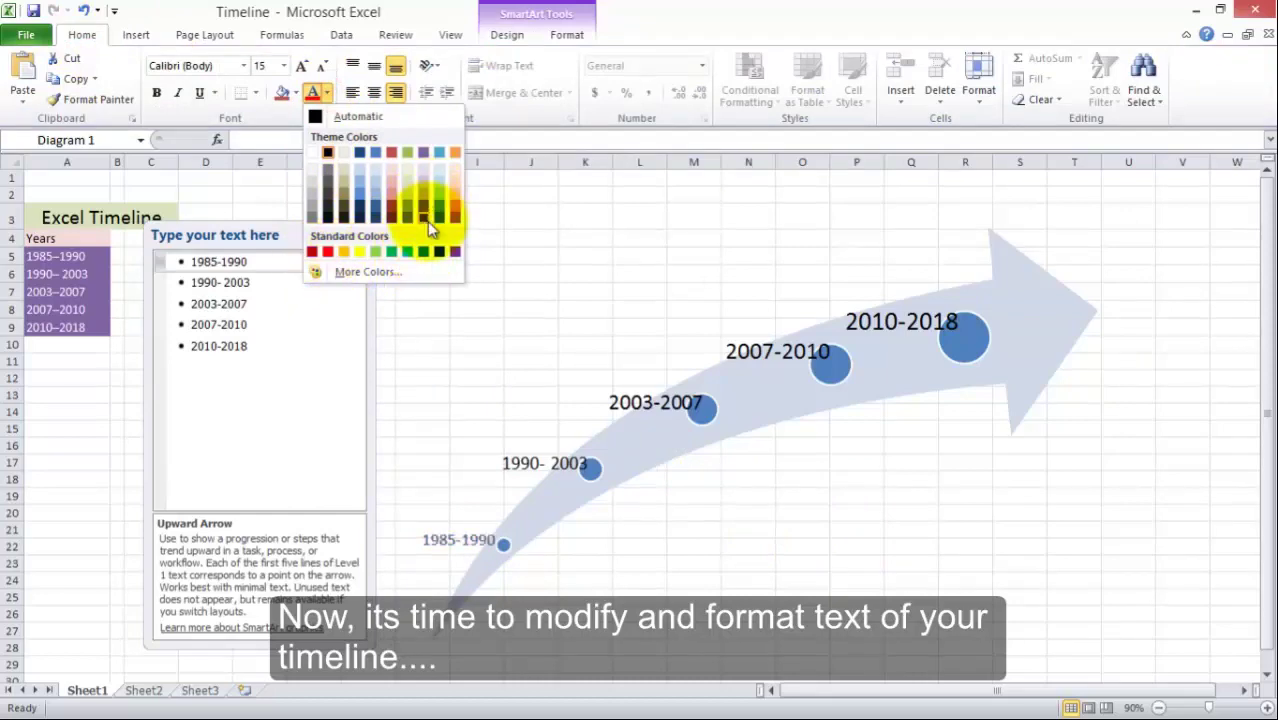
# Make the year labels bold and purple, starting from 1985-1990.
pyautogui.click(424, 153)
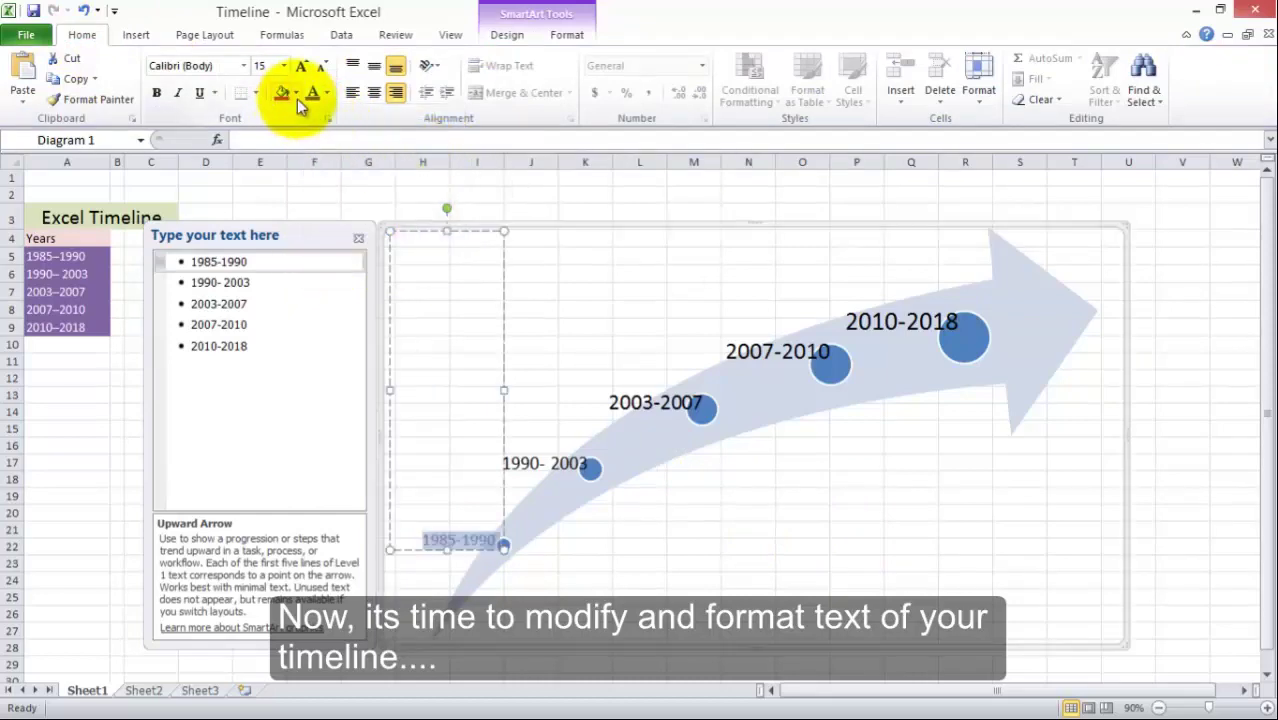
pyautogui.click(297, 96)
pyautogui.press('Escape')
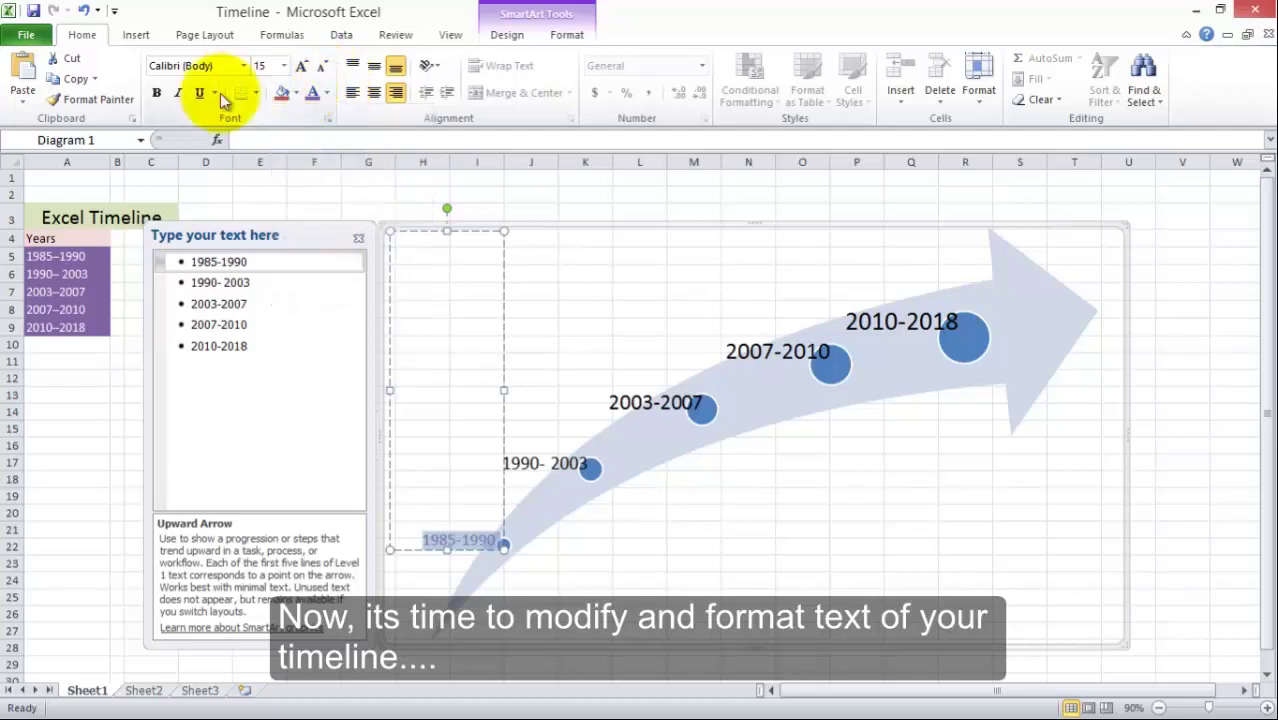
pyautogui.click(555, 466)
pyautogui.click(312, 92)
pyautogui.click(156, 92)
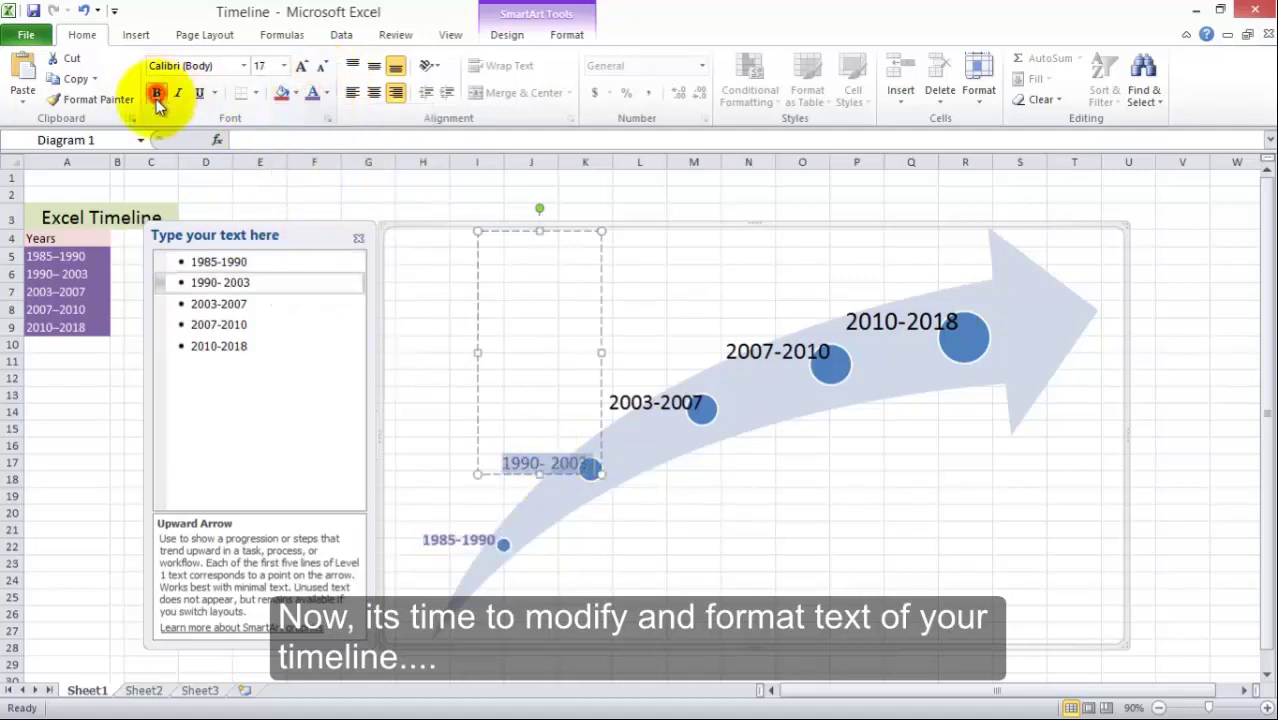
pyautogui.click(682, 400)
pyautogui.click(312, 92)
pyautogui.click(156, 92)
pyautogui.click(800, 355)
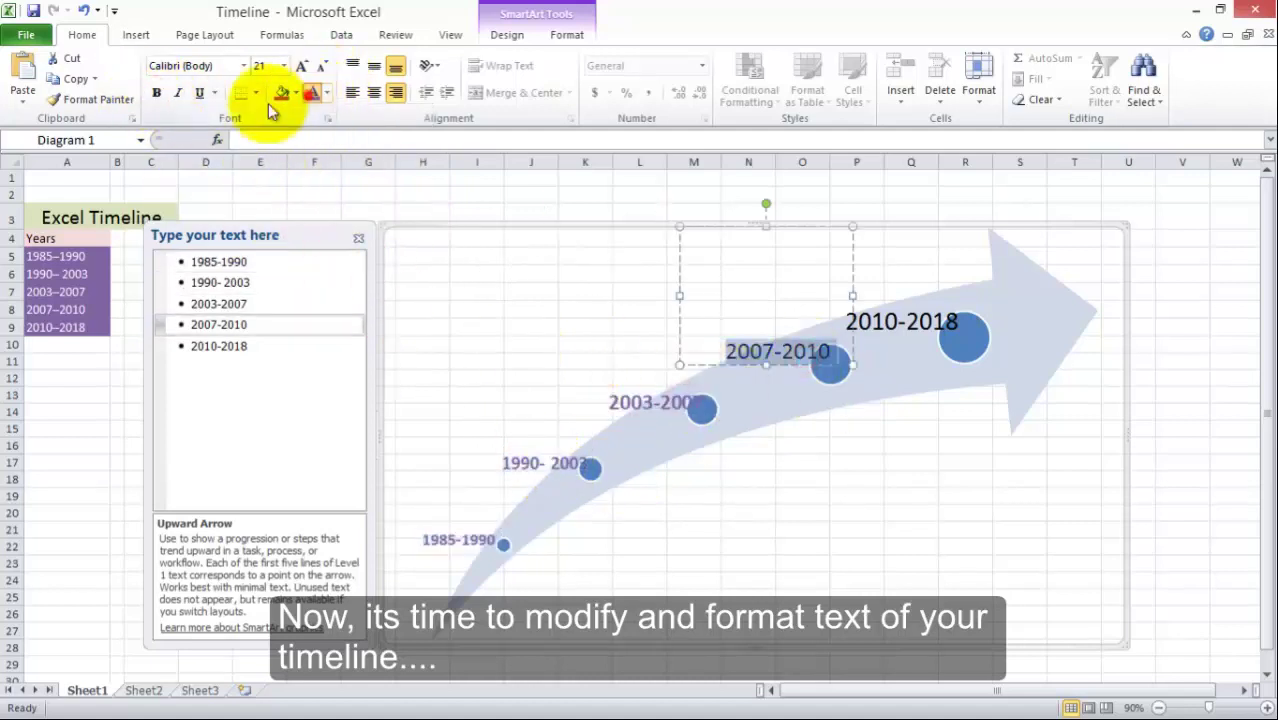
pyautogui.click(882, 328)
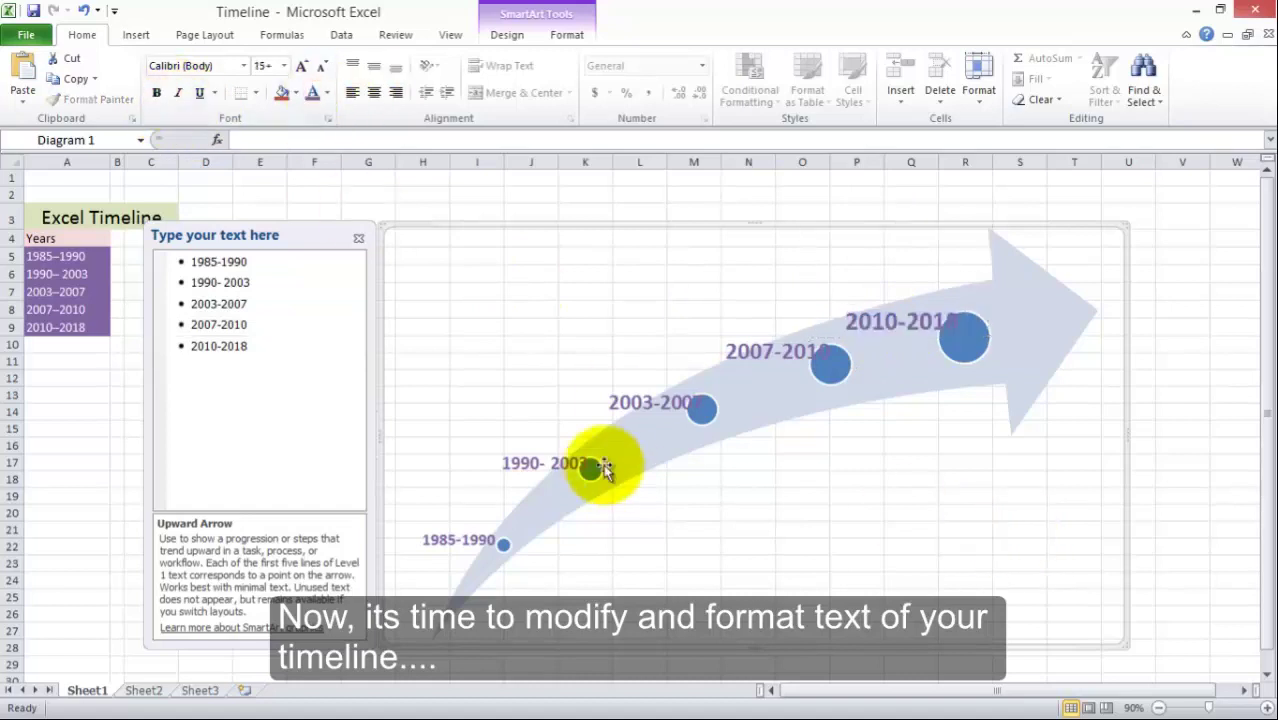
# Move the 1990-2003, 2003-2007, 2007-2010 and 2010-2018 labels down beside their circles.
pyautogui.click(546, 470)
pyautogui.moveTo(546, 480); pyautogui.dragTo(572, 499)
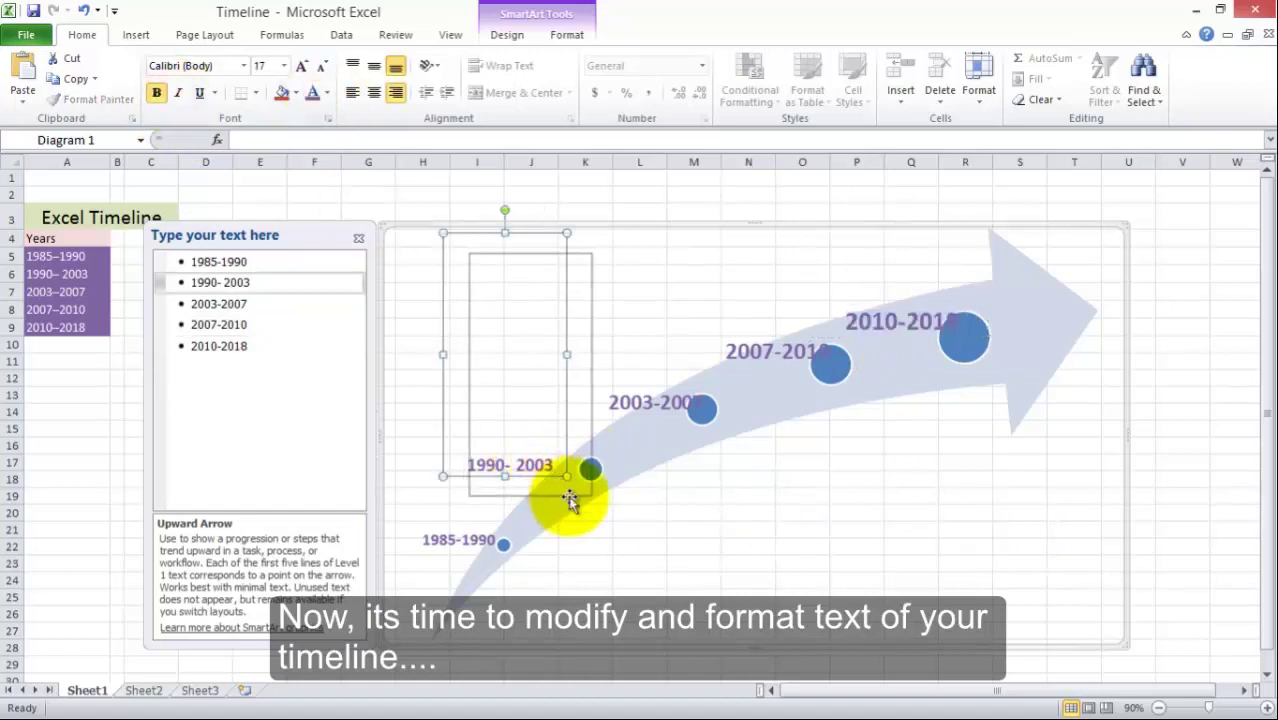
pyautogui.moveTo(662, 410); pyautogui.dragTo(648, 444)
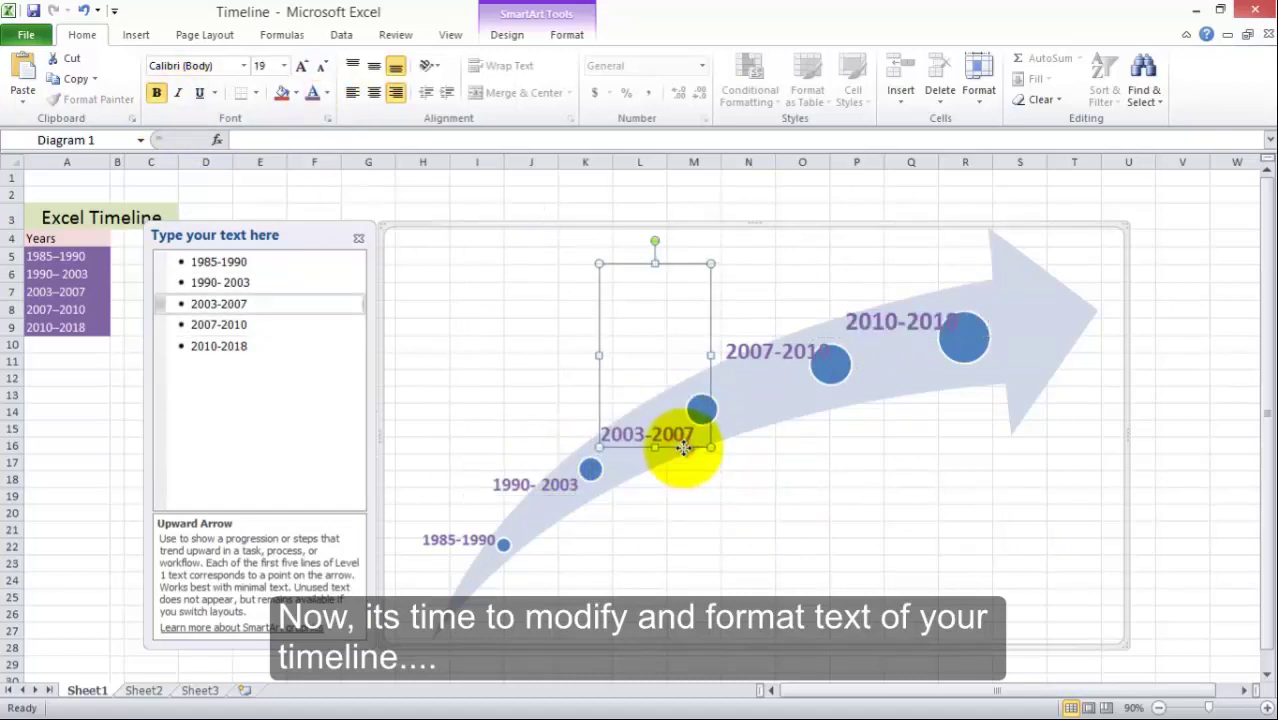
pyautogui.click(790, 355)
pyautogui.moveTo(828, 362); pyautogui.dragTo(802, 408)
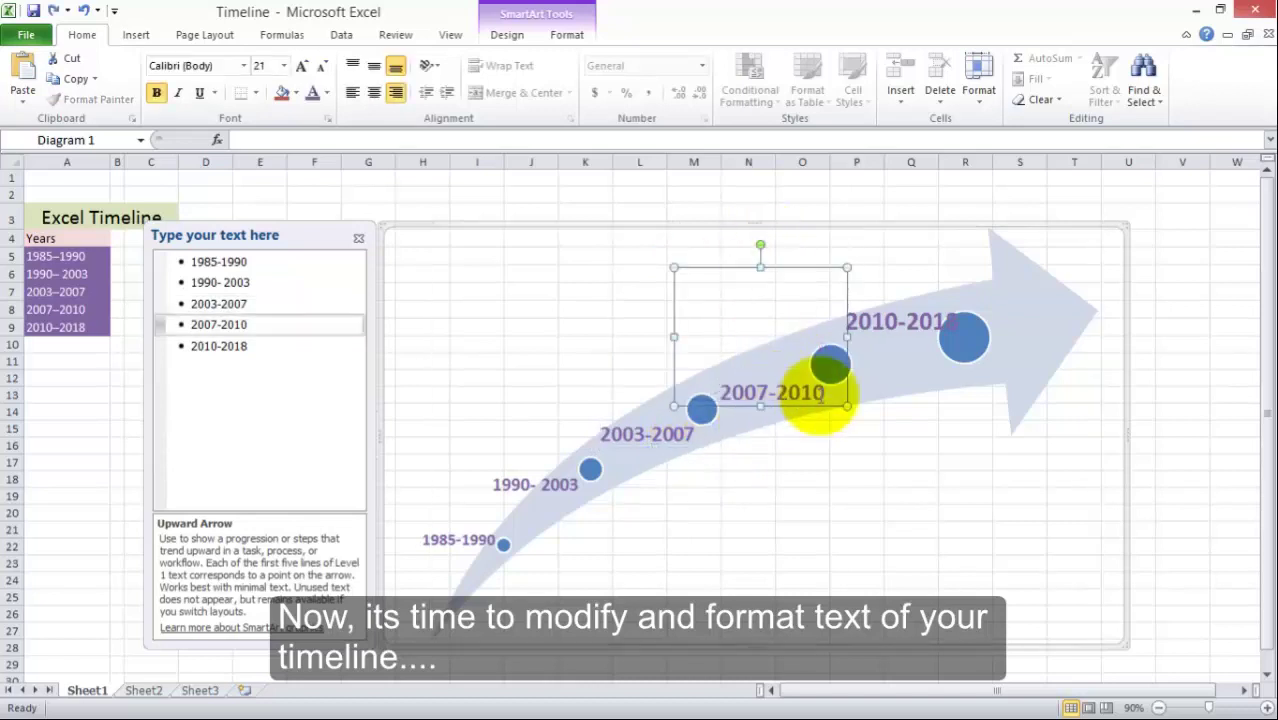
pyautogui.click(937, 335)
pyautogui.moveTo(937, 335); pyautogui.dragTo(955, 398)
pyautogui.click(805, 399)
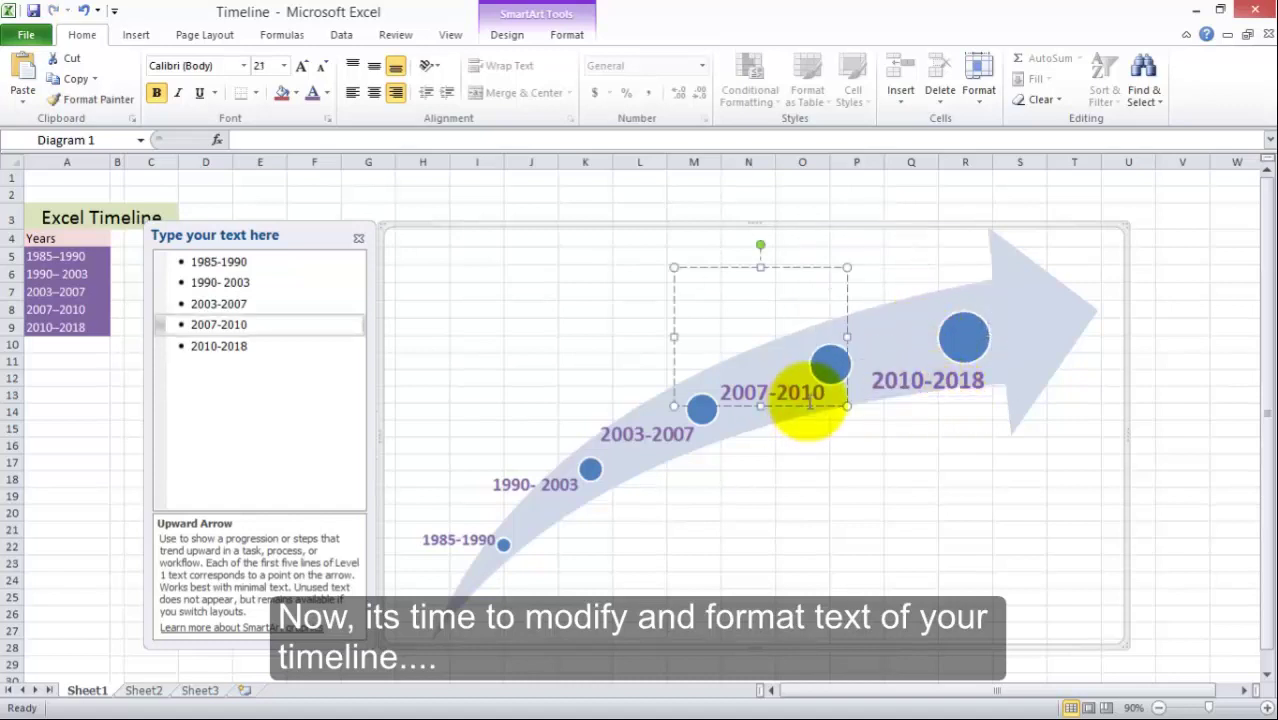
pyautogui.moveTo(805, 399); pyautogui.dragTo(815, 415)
# Fine-tune the label positions, placing 1985-1990 below its point.
pyautogui.moveTo(681, 456); pyautogui.dragTo(688, 459)
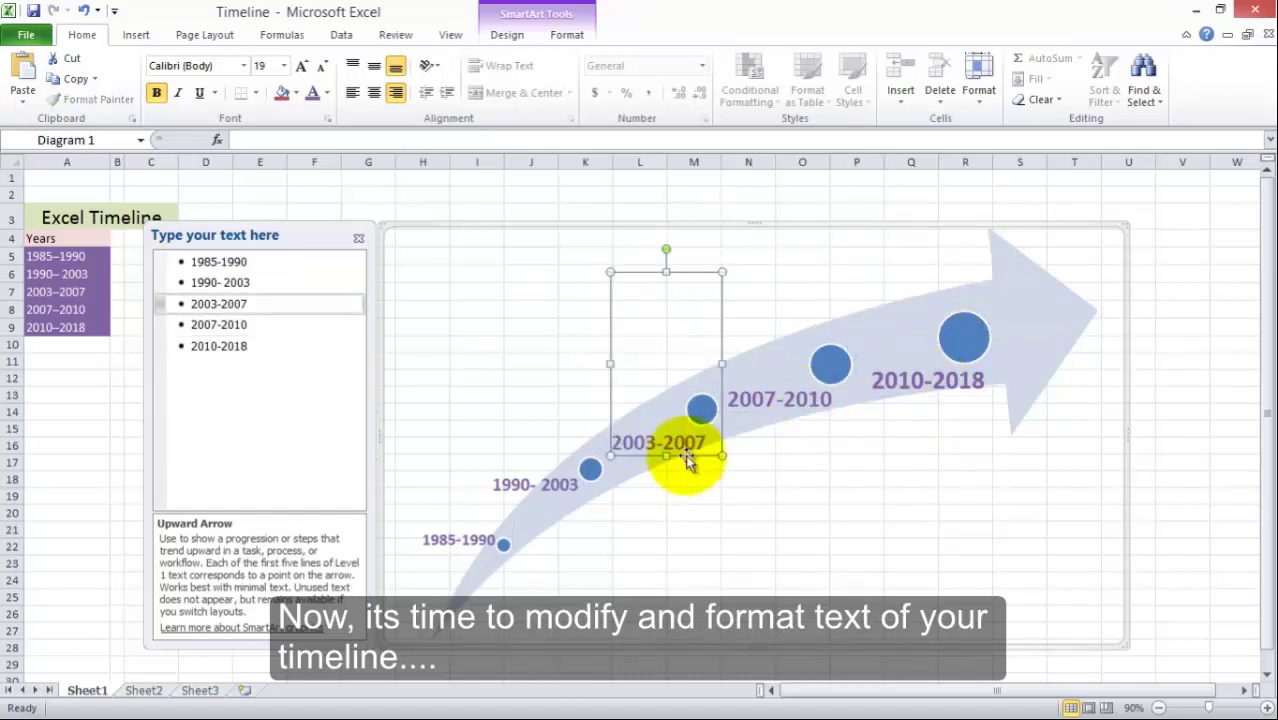
pyautogui.moveTo(813, 416); pyautogui.dragTo(819, 413)
pyautogui.click(964, 394)
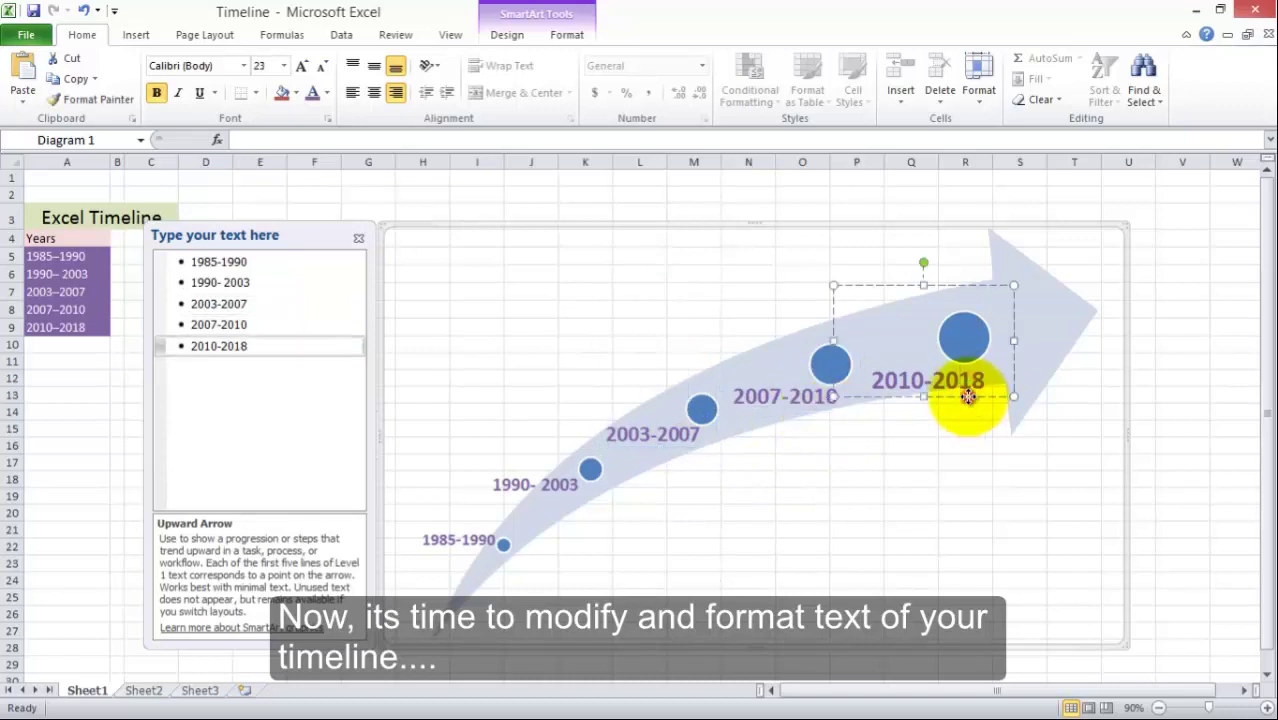
pyautogui.click(560, 488)
pyautogui.moveTo(560, 488); pyautogui.dragTo(567, 494)
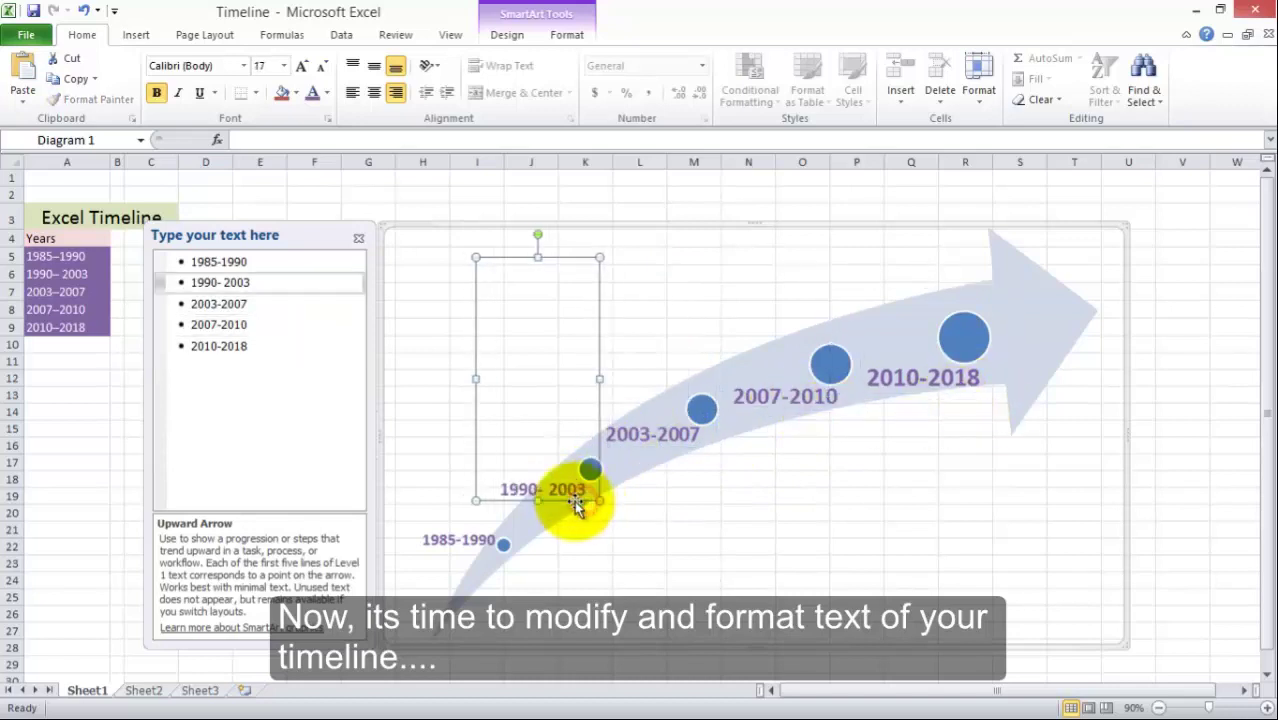
pyautogui.click(477, 549)
pyautogui.moveTo(477, 553); pyautogui.dragTo(481, 571)
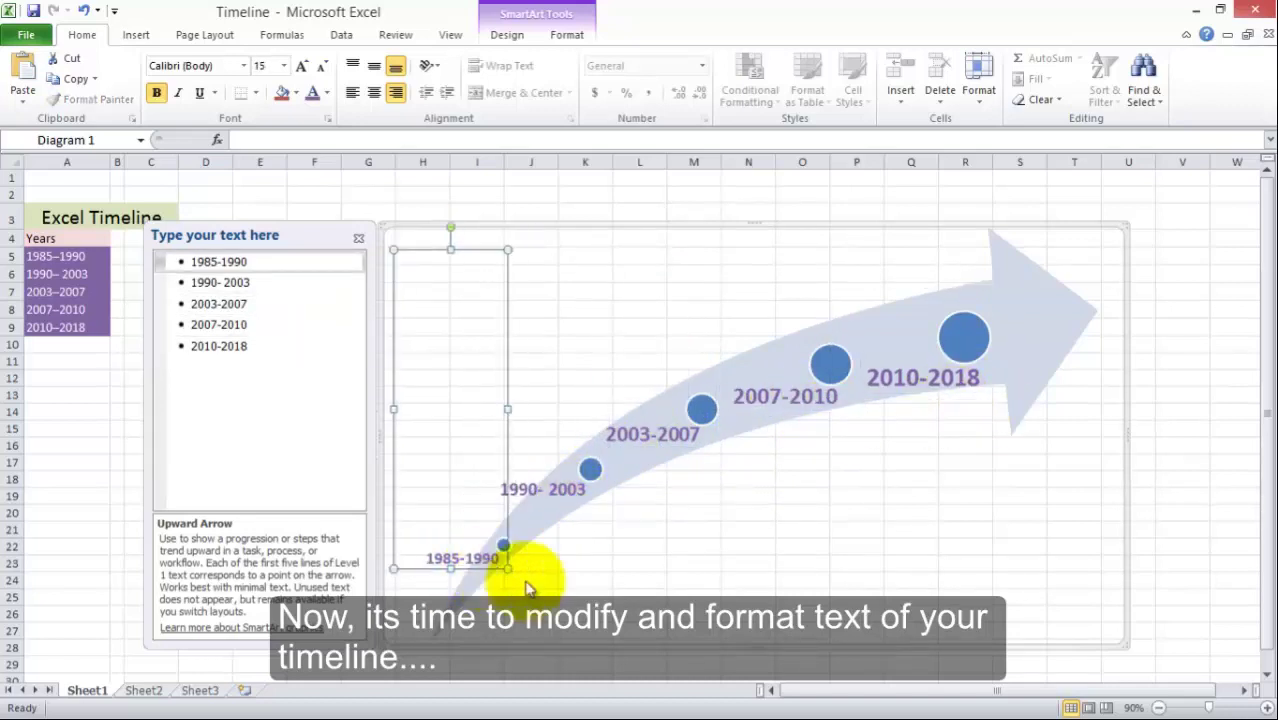
pyautogui.click(820, 530)
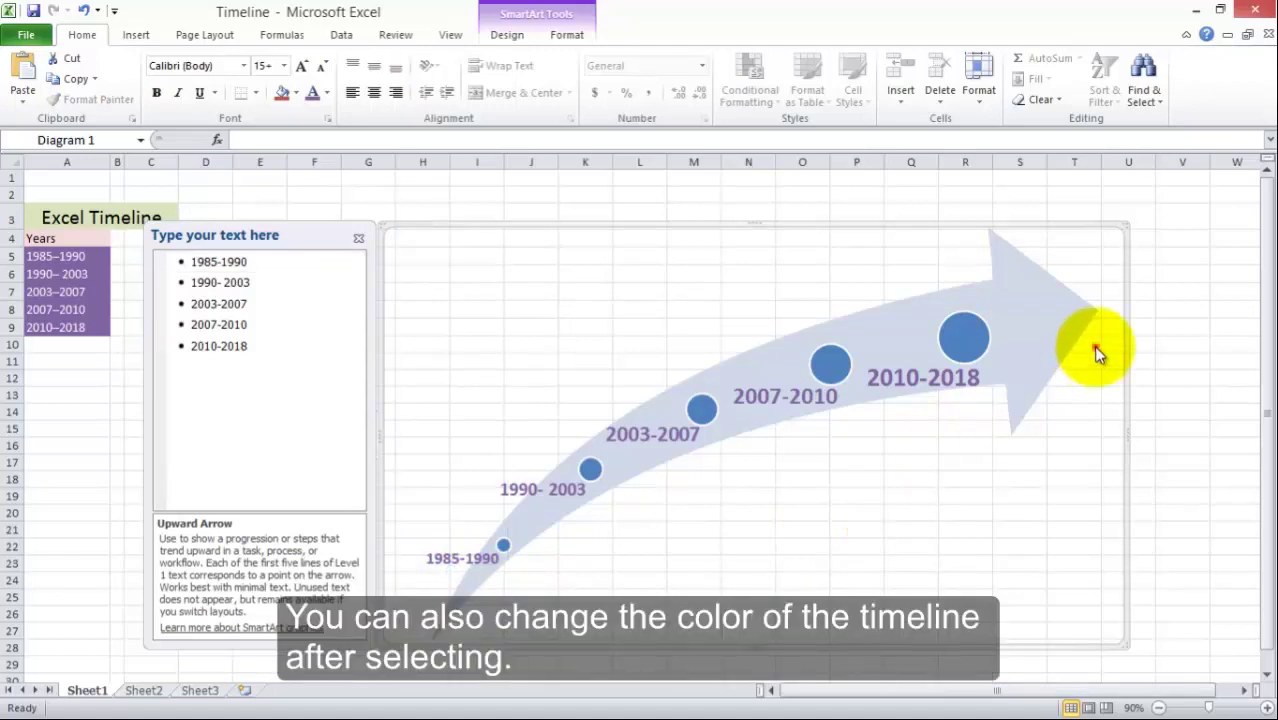
# Preview Change Colors schemes without applying any, then close the Text Pane.
pyautogui.click(1026, 307)
pyautogui.click(507, 38)
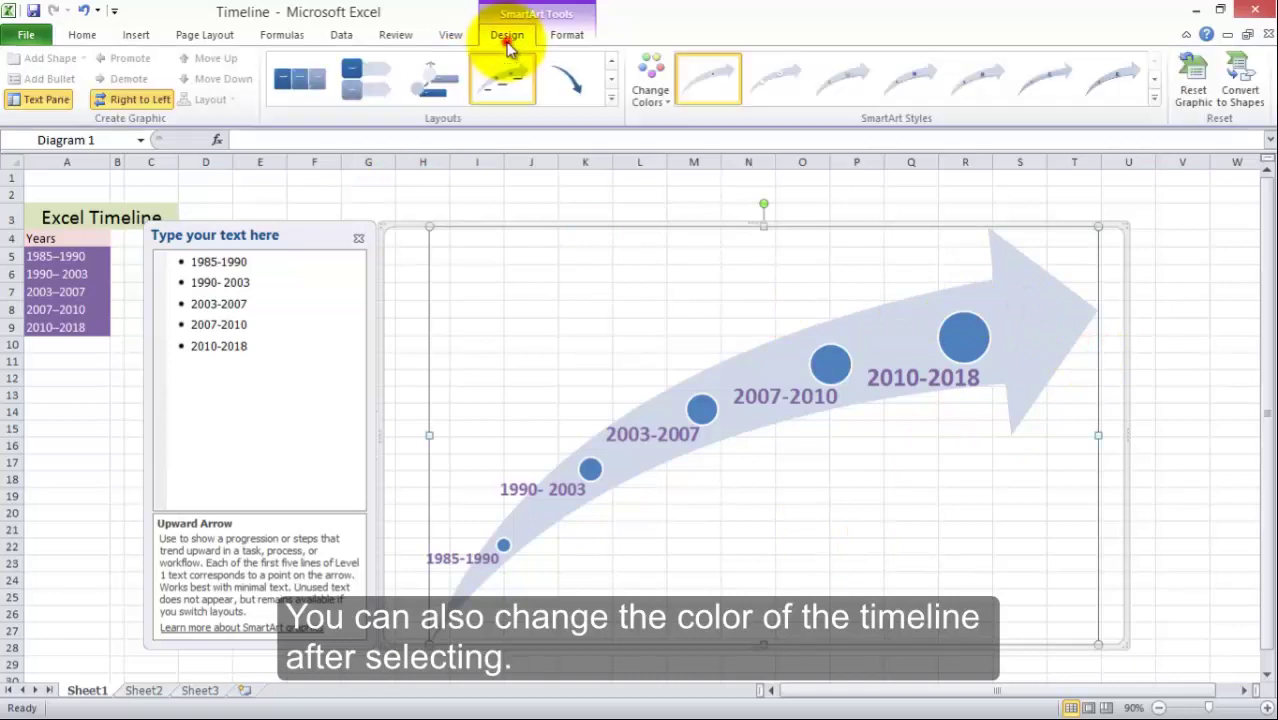
pyautogui.click(664, 106)
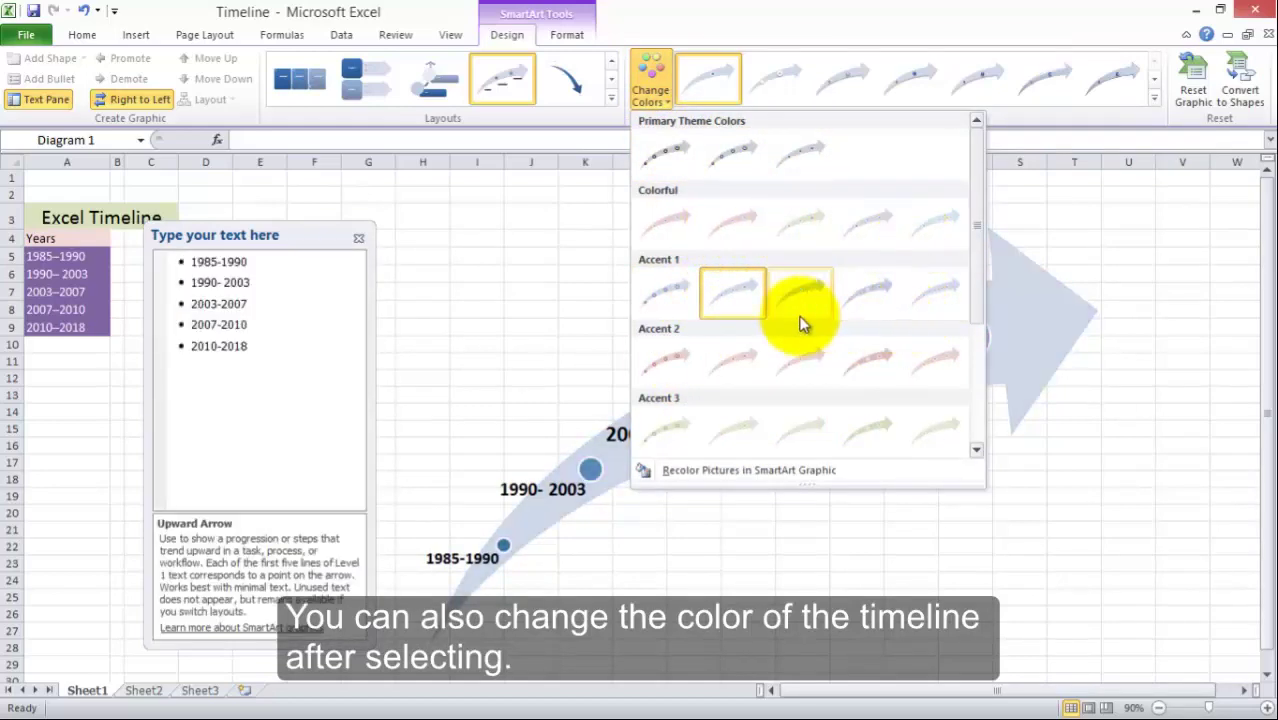
pyautogui.click(1035, 120)
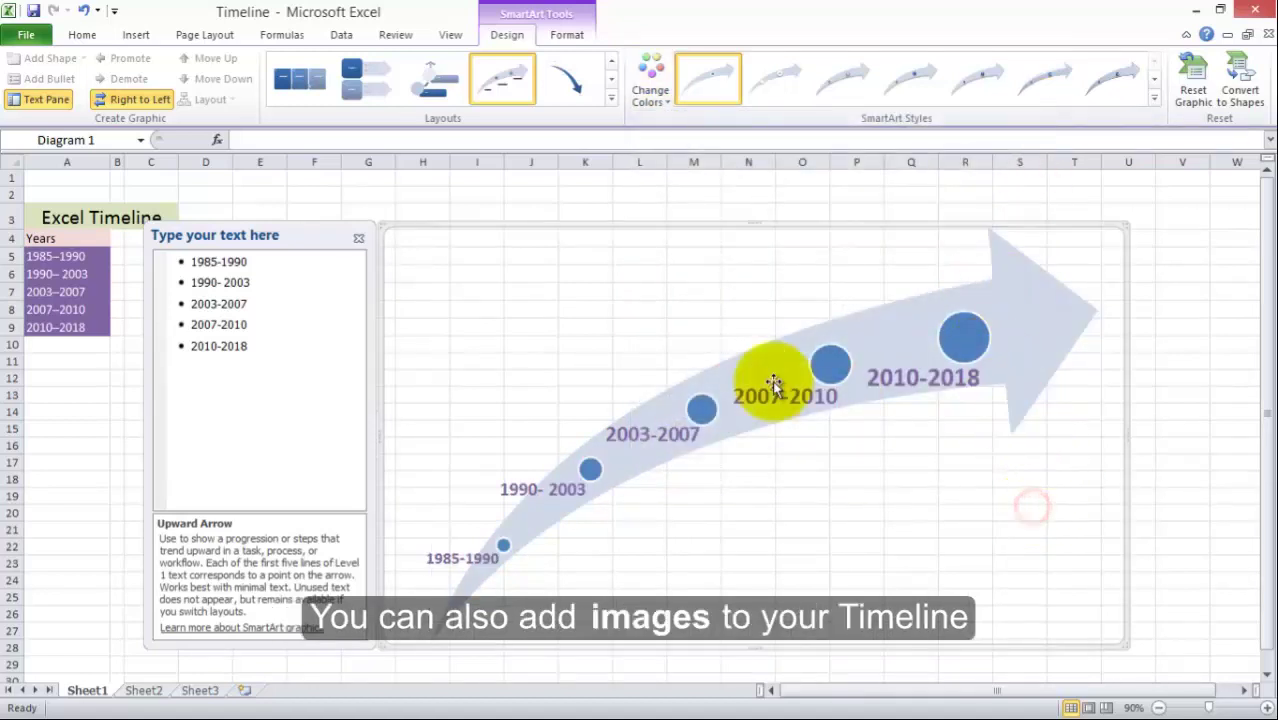
pyautogui.click(357, 240)
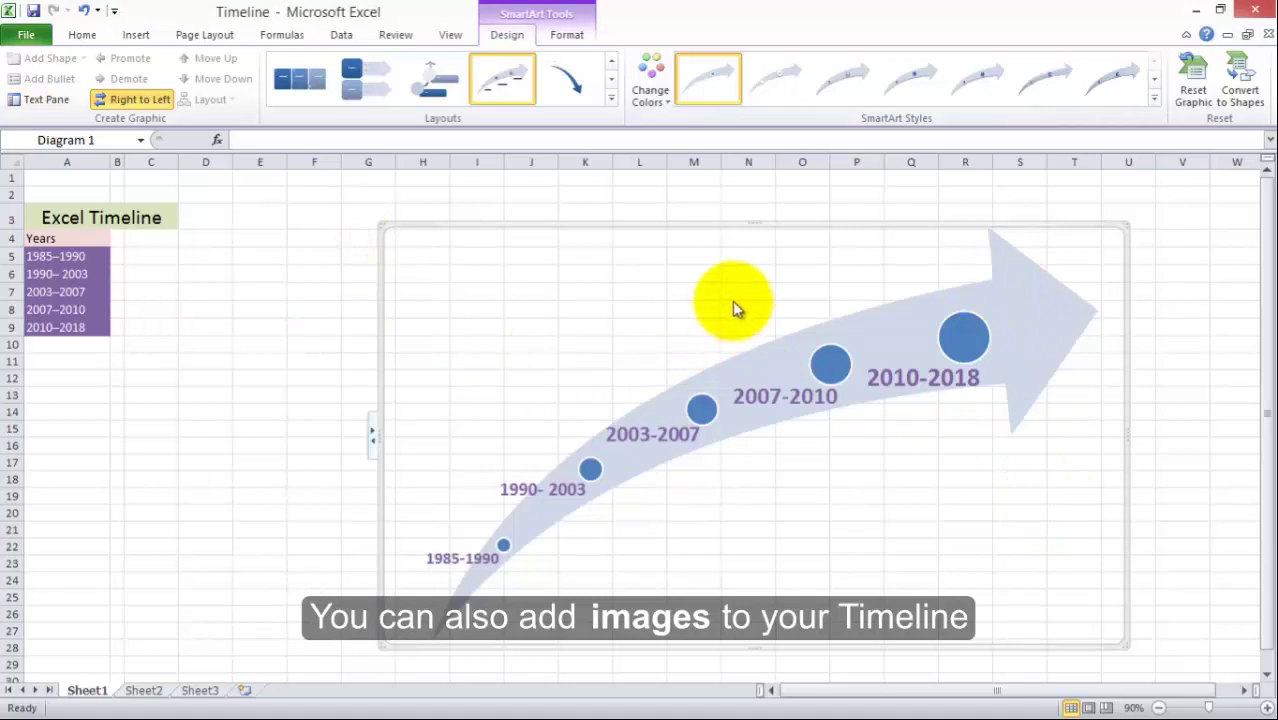
# Insert the 1985-1990 logo image from the Desktop's Excel Logos folder.
pyautogui.click(350, 291)
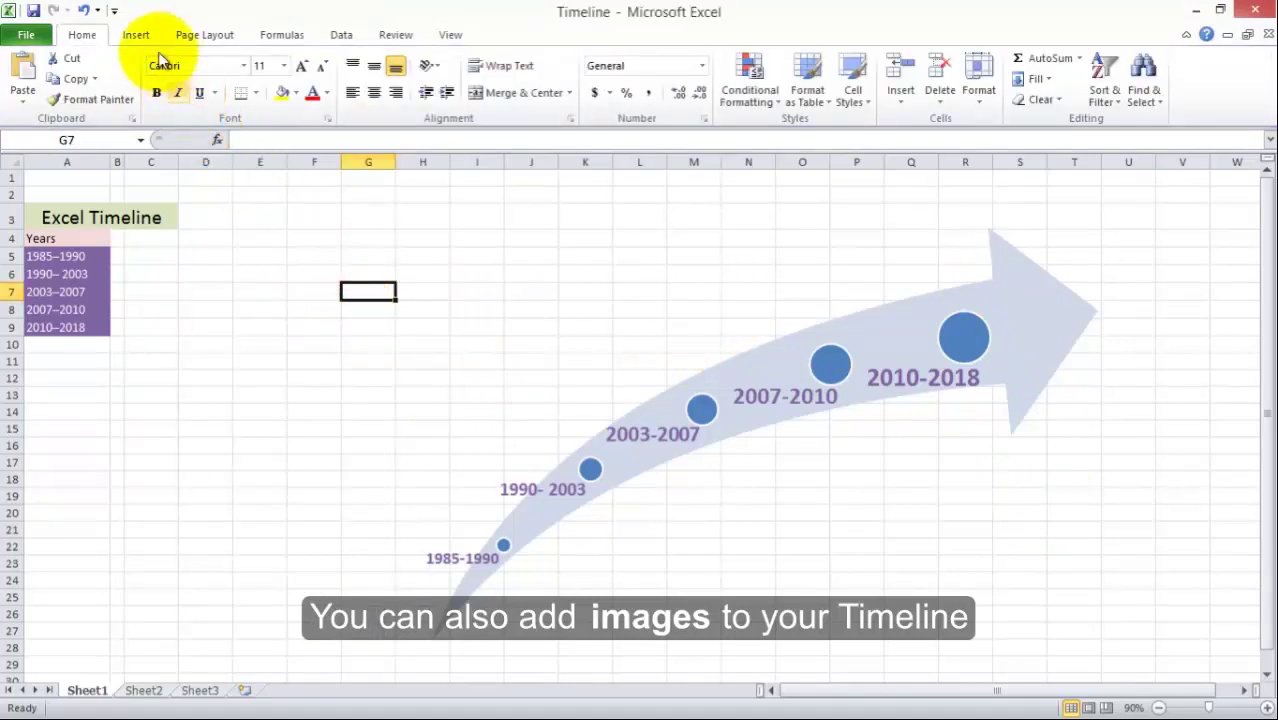
pyautogui.click(137, 30)
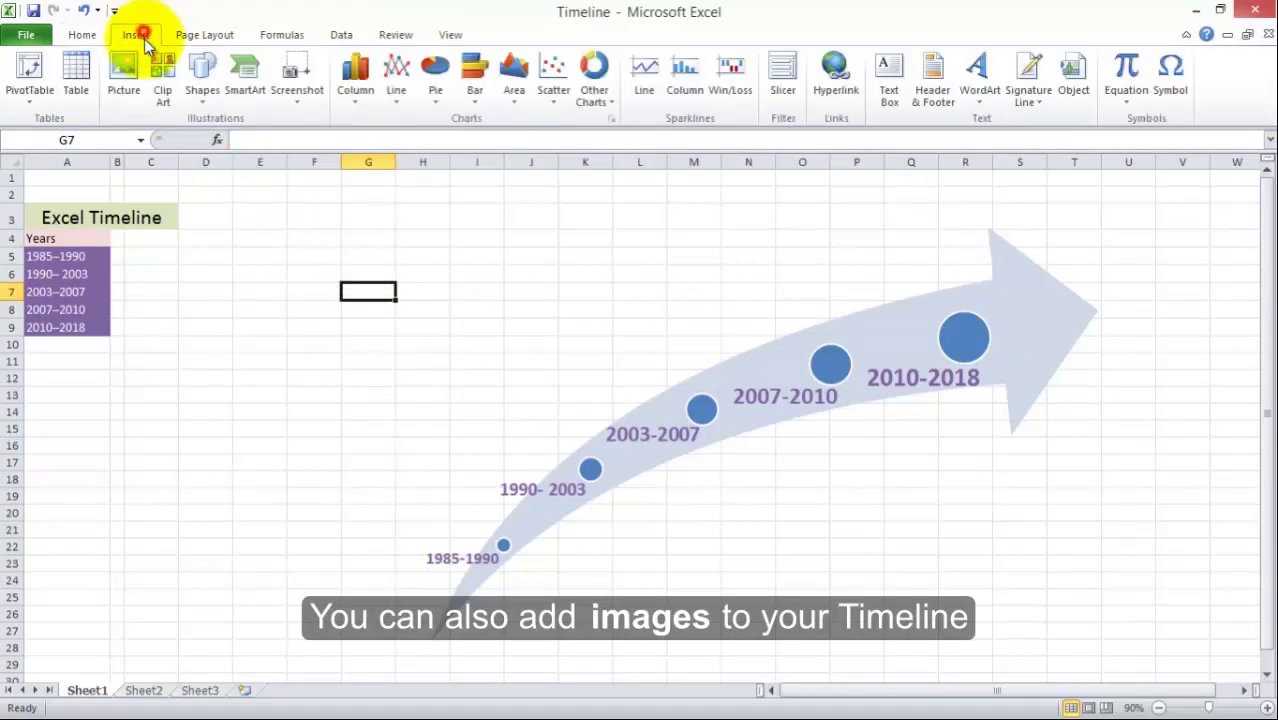
pyautogui.click(126, 92)
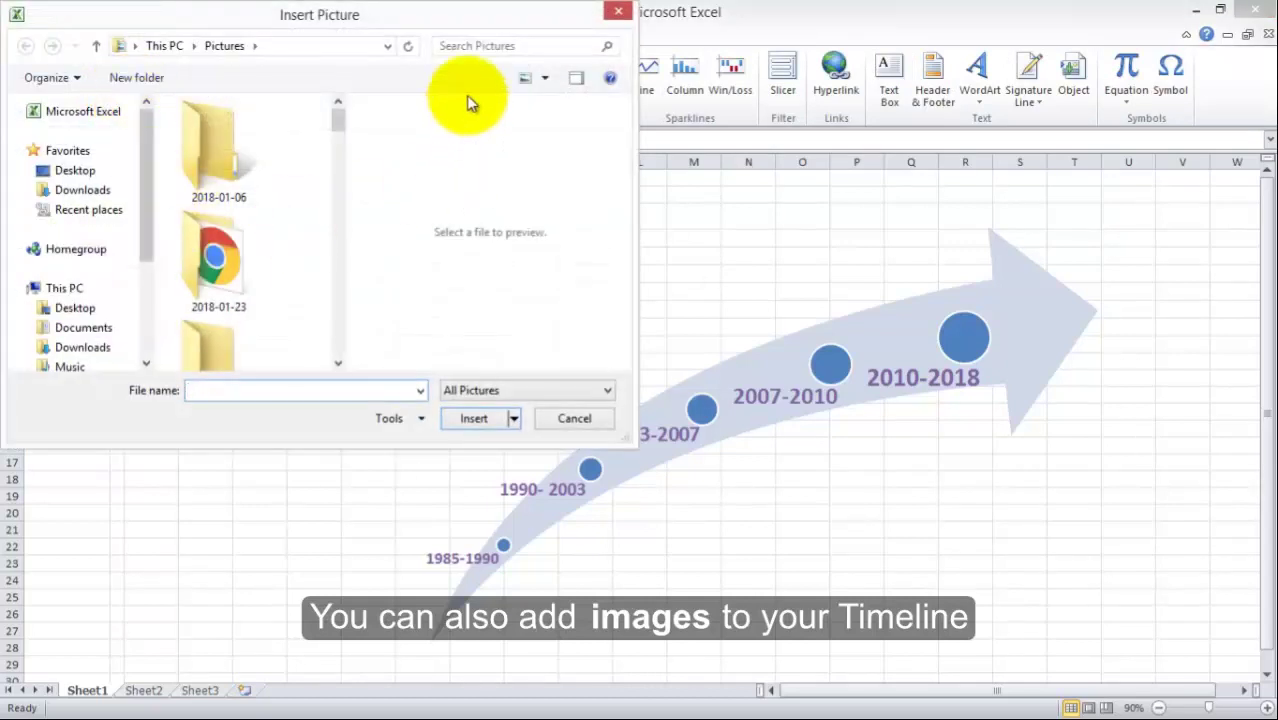
pyautogui.doubleClick(455, 20)
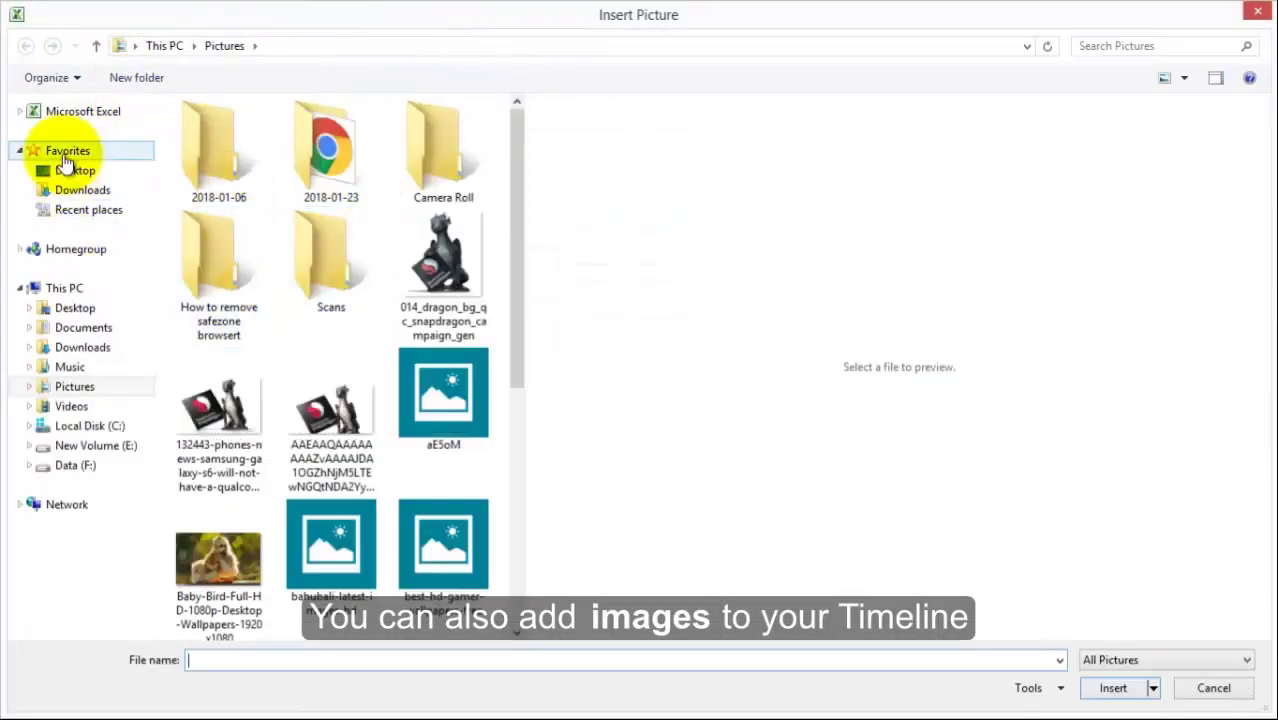
pyautogui.click(66, 170)
pyautogui.doubleClick(220, 360)
pyautogui.doubleClick(222, 160)
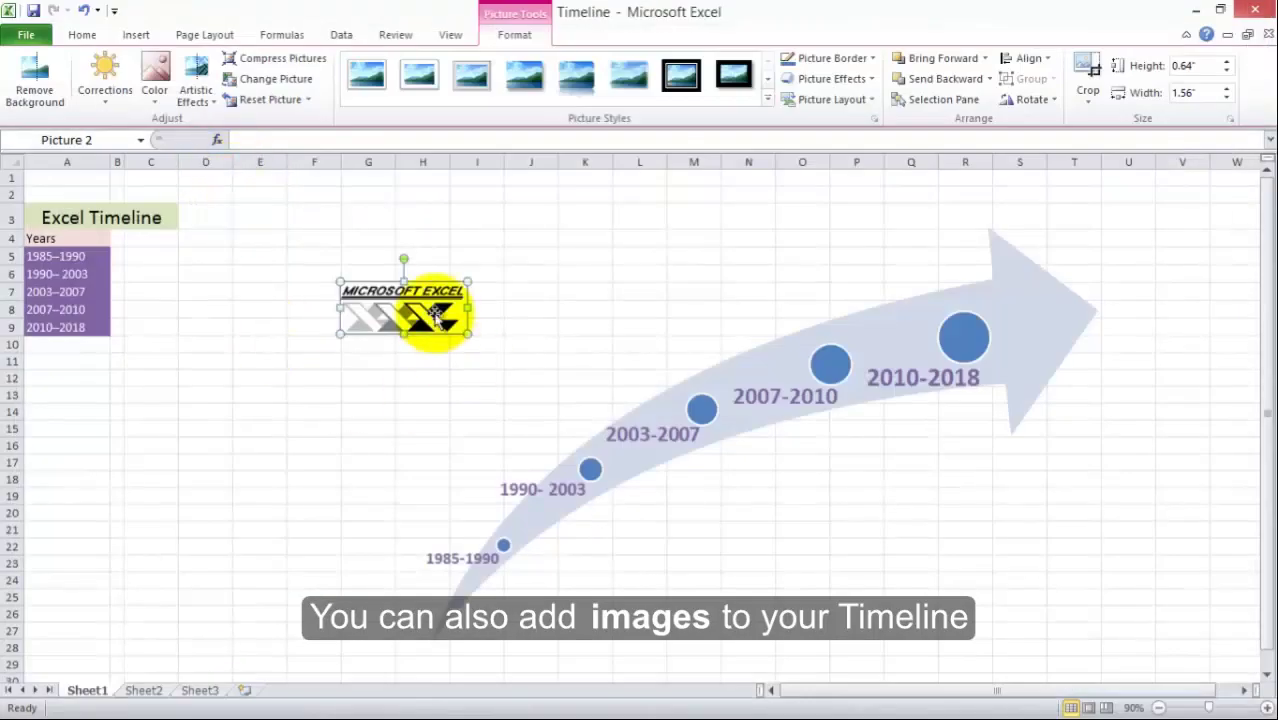
# Position the 1985-1990 logo beside the 1985-1990 marker on the arrow.
pyautogui.moveTo(430, 307)
pyautogui.mouseDown()
pyautogui.moveTo(430, 525)
pyautogui.moveTo(398, 515)
pyautogui.moveTo(418, 540)
pyautogui.mouseUp()
pyautogui.click(465, 465)
pyautogui.click(365, 381)
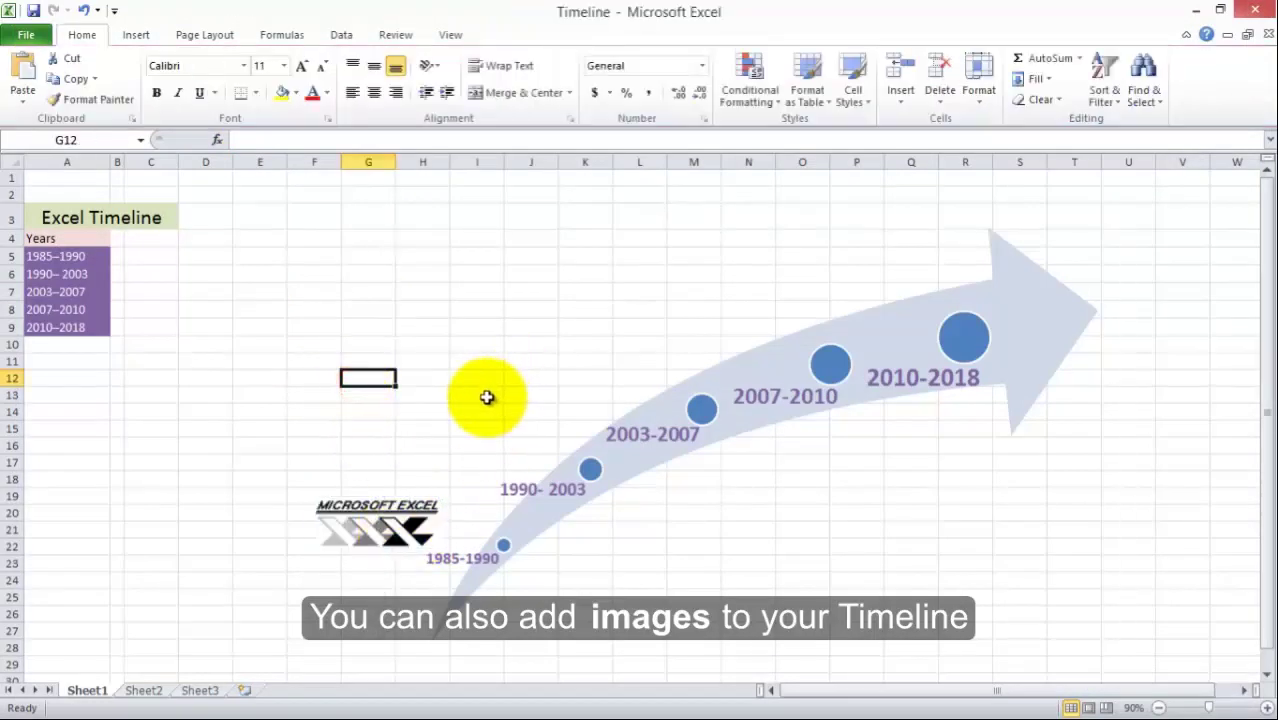
pyautogui.click(333, 312)
# Insert the 1990-2003 Microsoft logo and move it toward its point on the arrow.
pyautogui.click(136, 34)
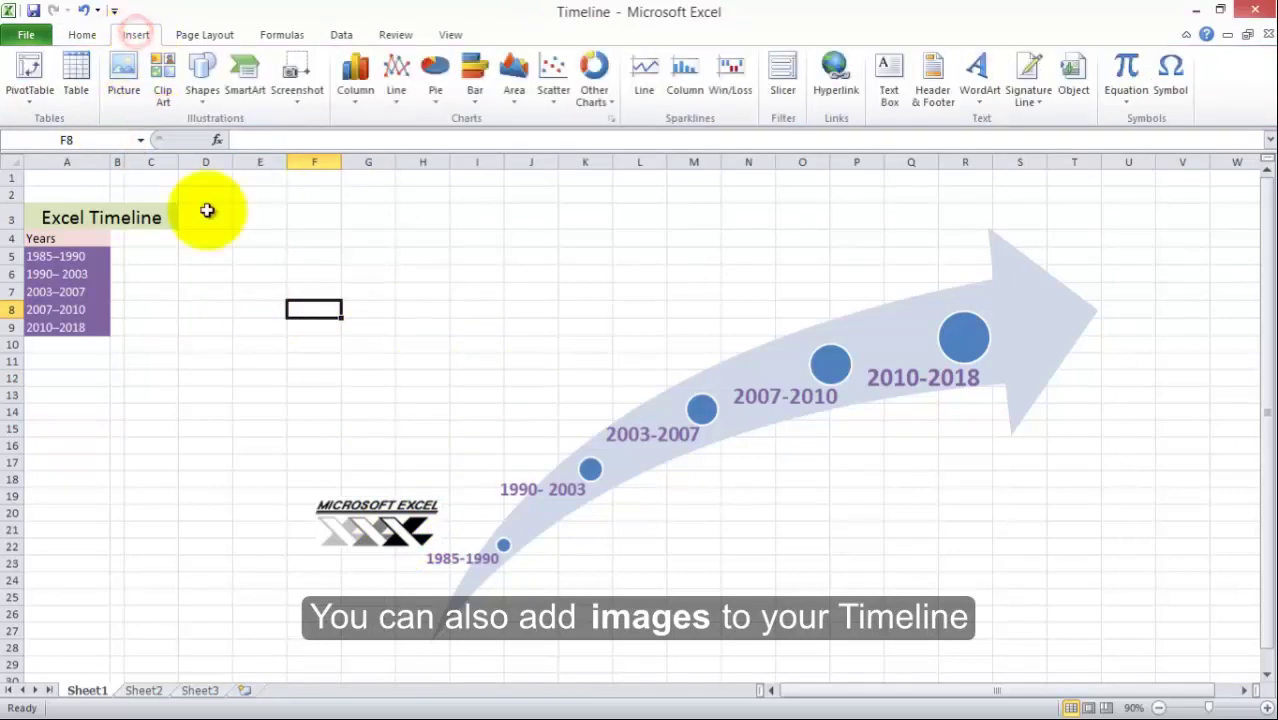
pyautogui.click(125, 95)
pyautogui.click(350, 168)
pyautogui.doubleClick(350, 168)
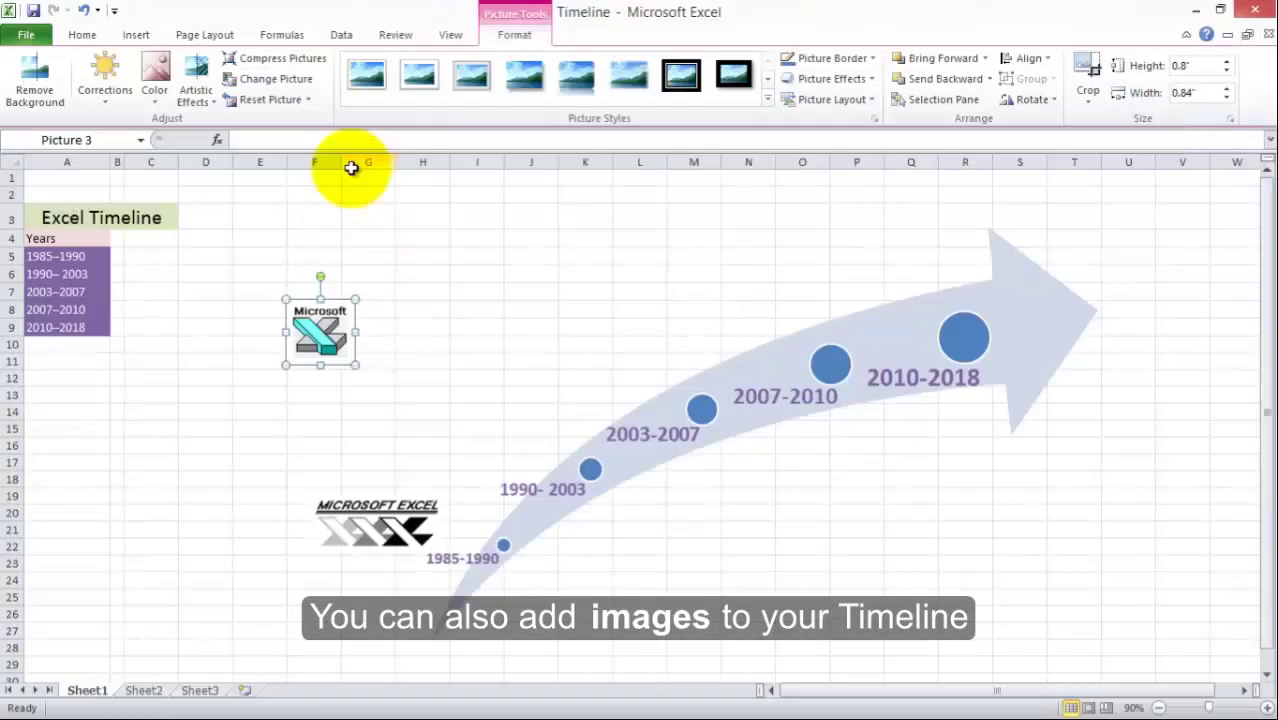
pyautogui.moveTo(342, 336)
pyautogui.mouseDown()
pyautogui.moveTo(432, 368)
pyautogui.moveTo(490, 435)
pyautogui.moveTo(465, 424)
pyautogui.moveTo(641, 542)
pyautogui.moveTo(630, 548)
pyautogui.mouseUp()
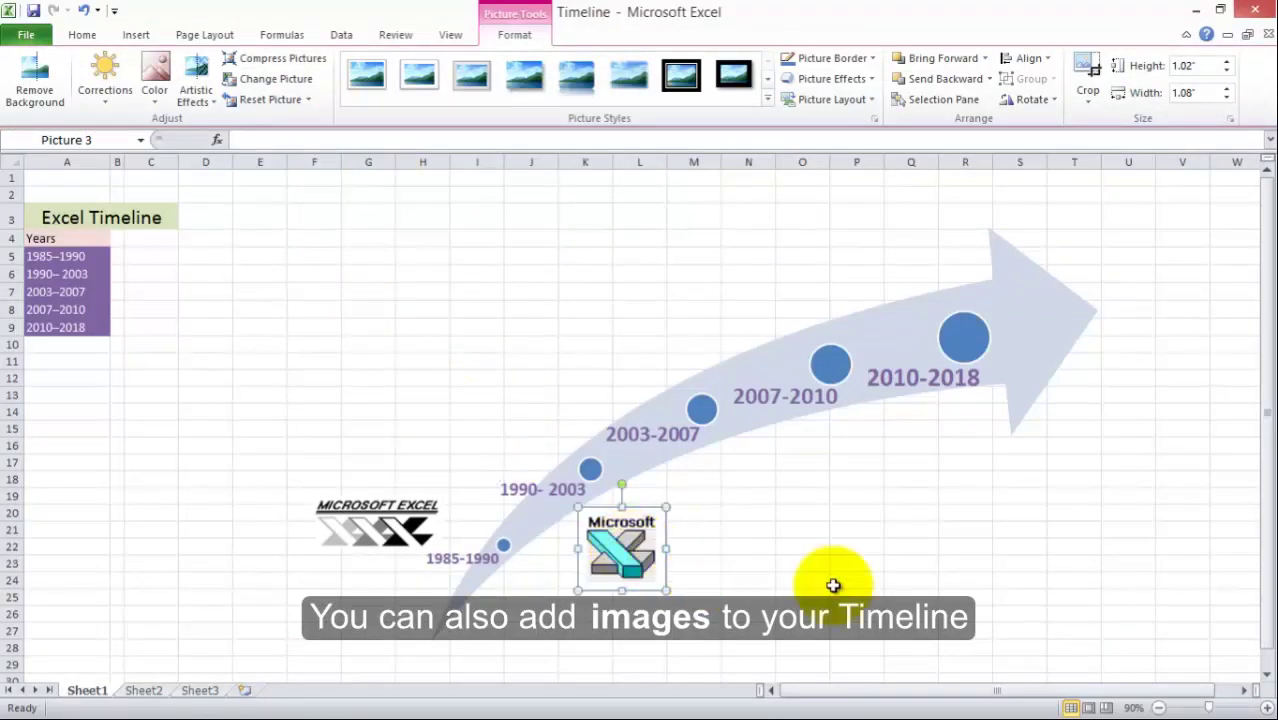
# Reposition the MICROSOFT EXCEL logo slightly right, beside the 1985-1990 point.
pyautogui.click(833, 585)
pyautogui.click(365, 522)
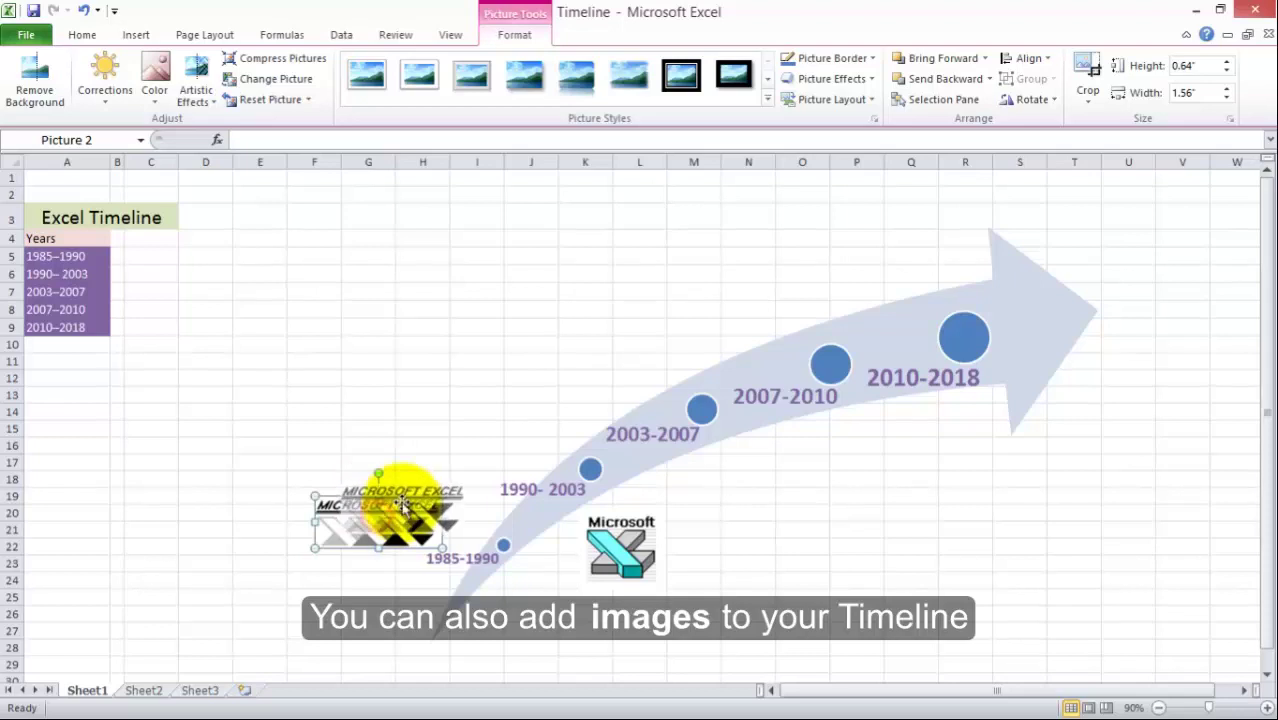
pyautogui.moveTo(403, 505)
pyautogui.mouseDown()
pyautogui.moveTo(344, 527)
pyautogui.moveTo(383, 517)
pyautogui.mouseUp()
pyautogui.click(620, 550)
pyautogui.click(330, 528)
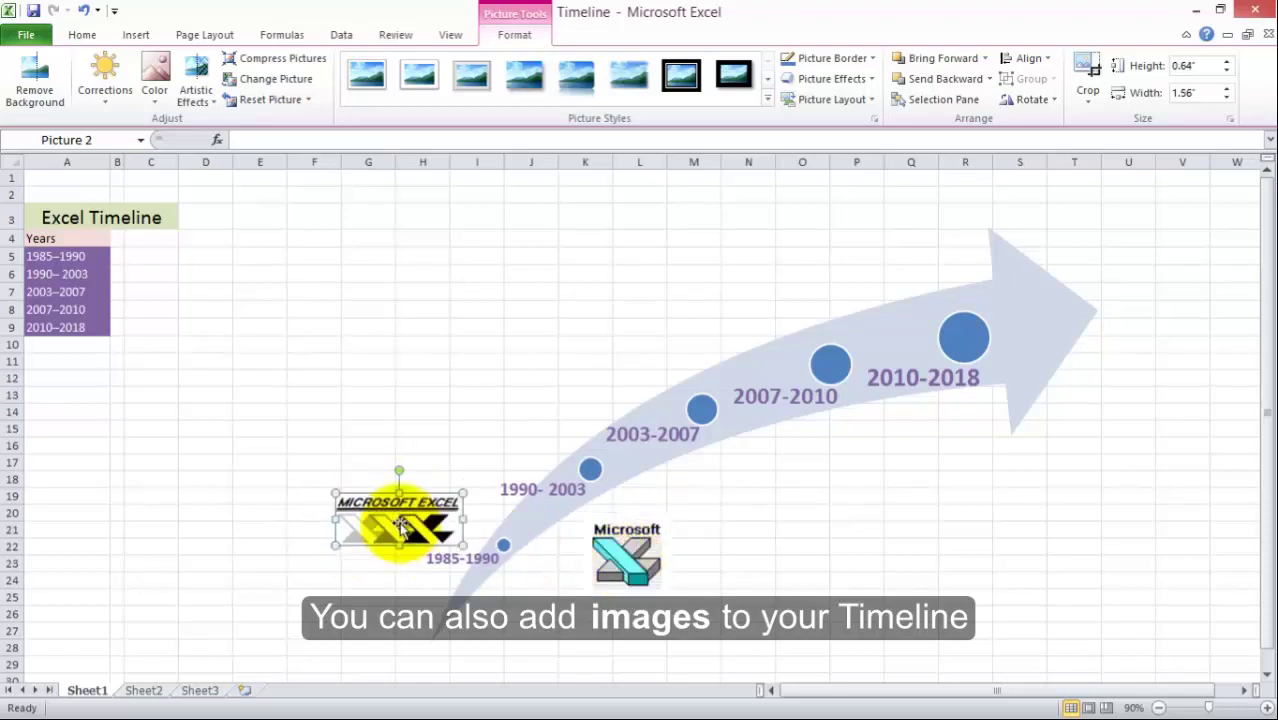
pyautogui.click(481, 377)
pyautogui.click(370, 410)
pyautogui.click(314, 327)
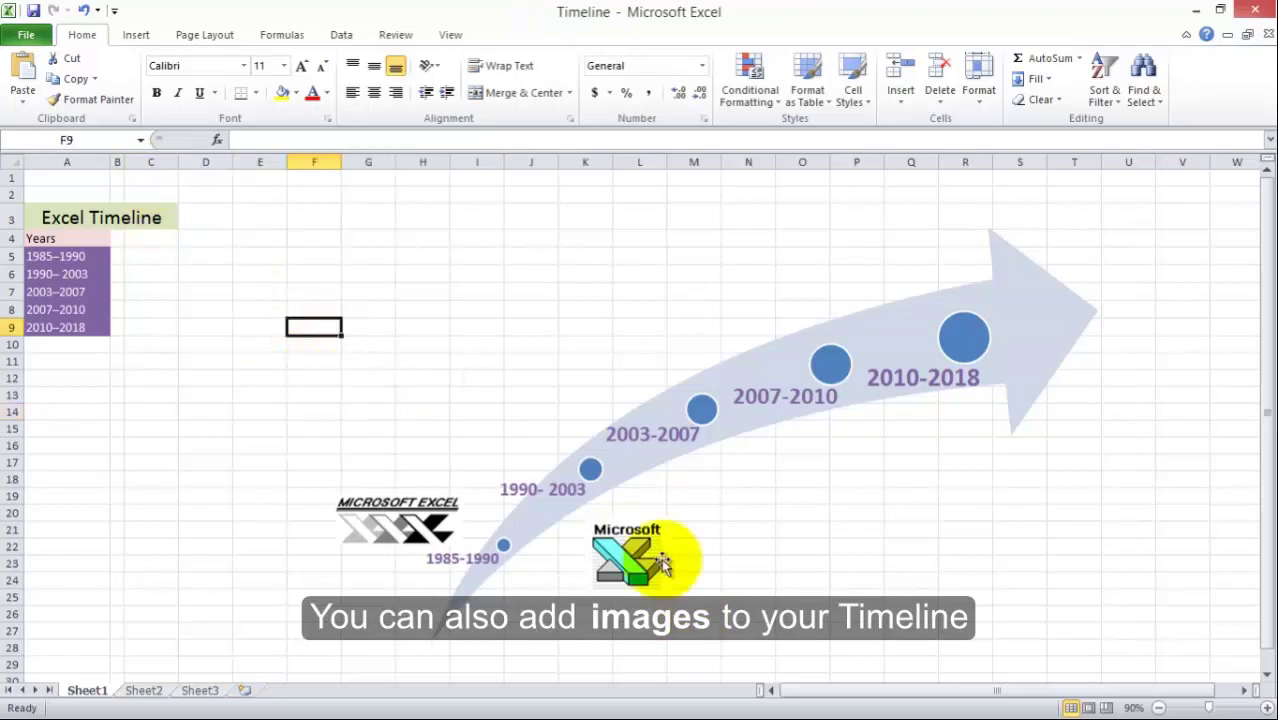
# Place the Microsoft logo just below the 1990- 2003 point.
pyautogui.click(627, 545)
pyautogui.moveTo(643, 530); pyautogui.dragTo(637, 528)
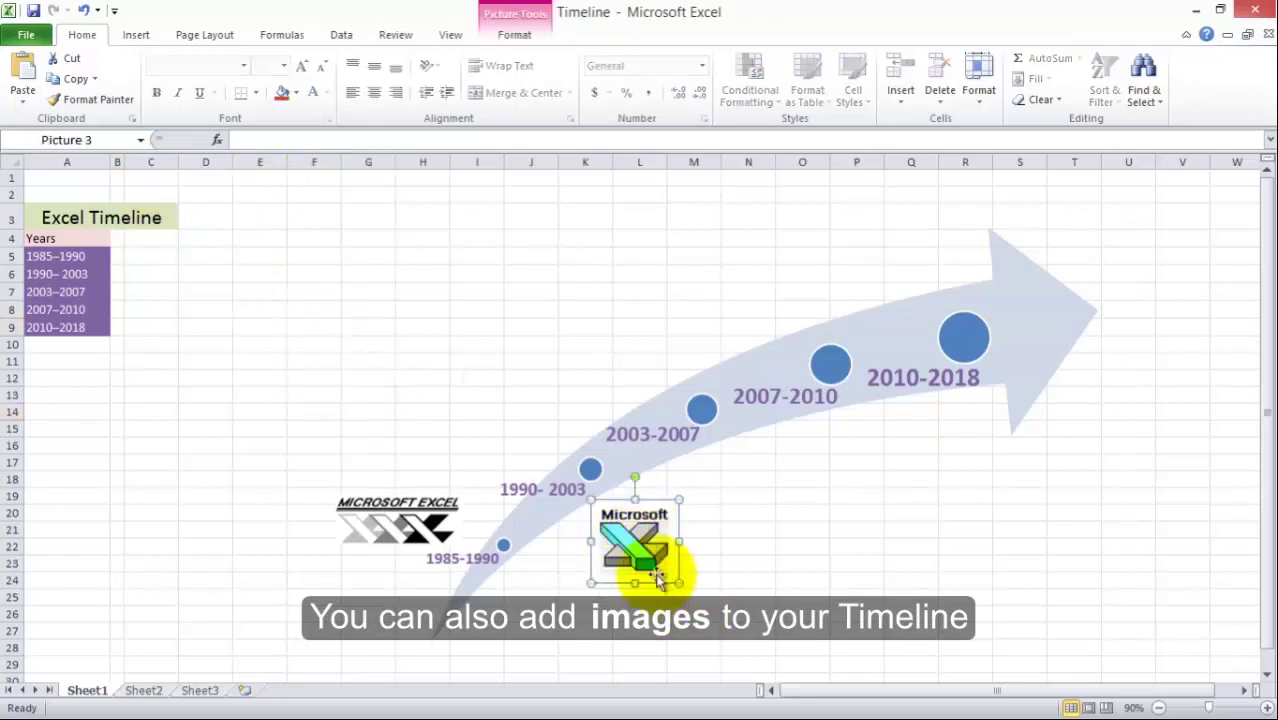
pyautogui.click(131, 37)
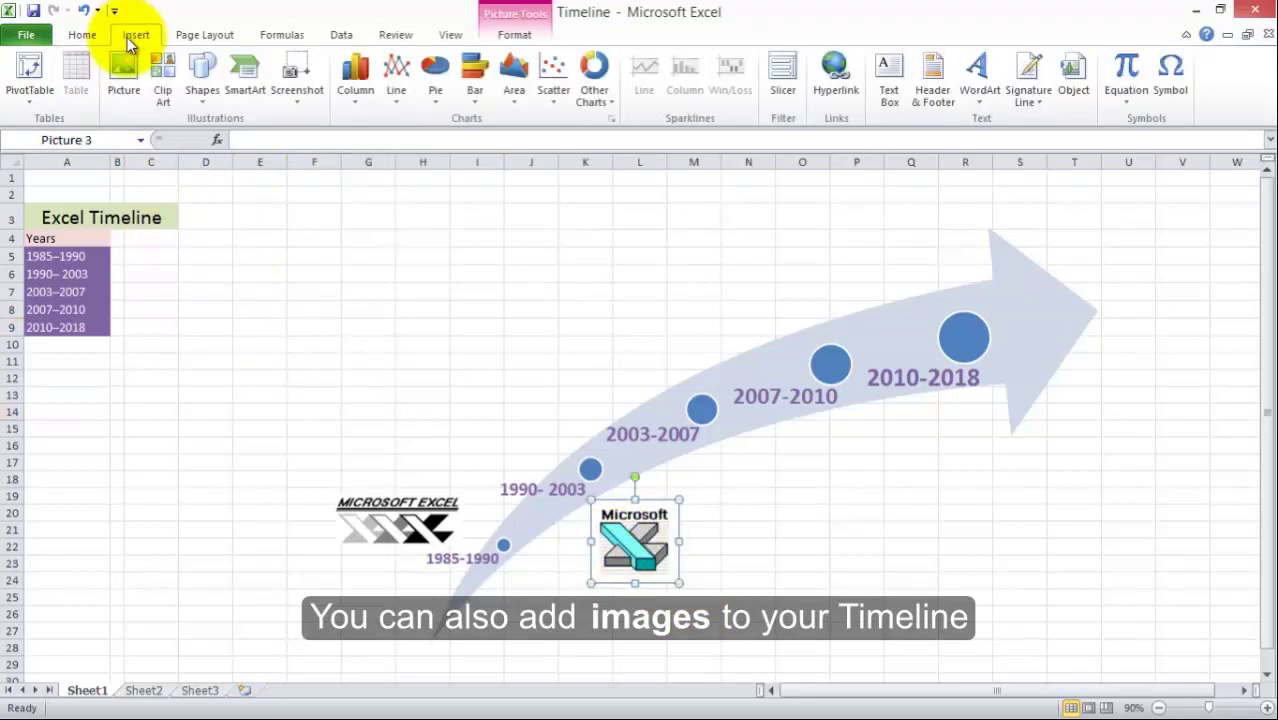
# Insert the 2003–2007 logo and set it above the arrow near its label.
pyautogui.click(120, 93)
pyautogui.doubleClick(455, 160)
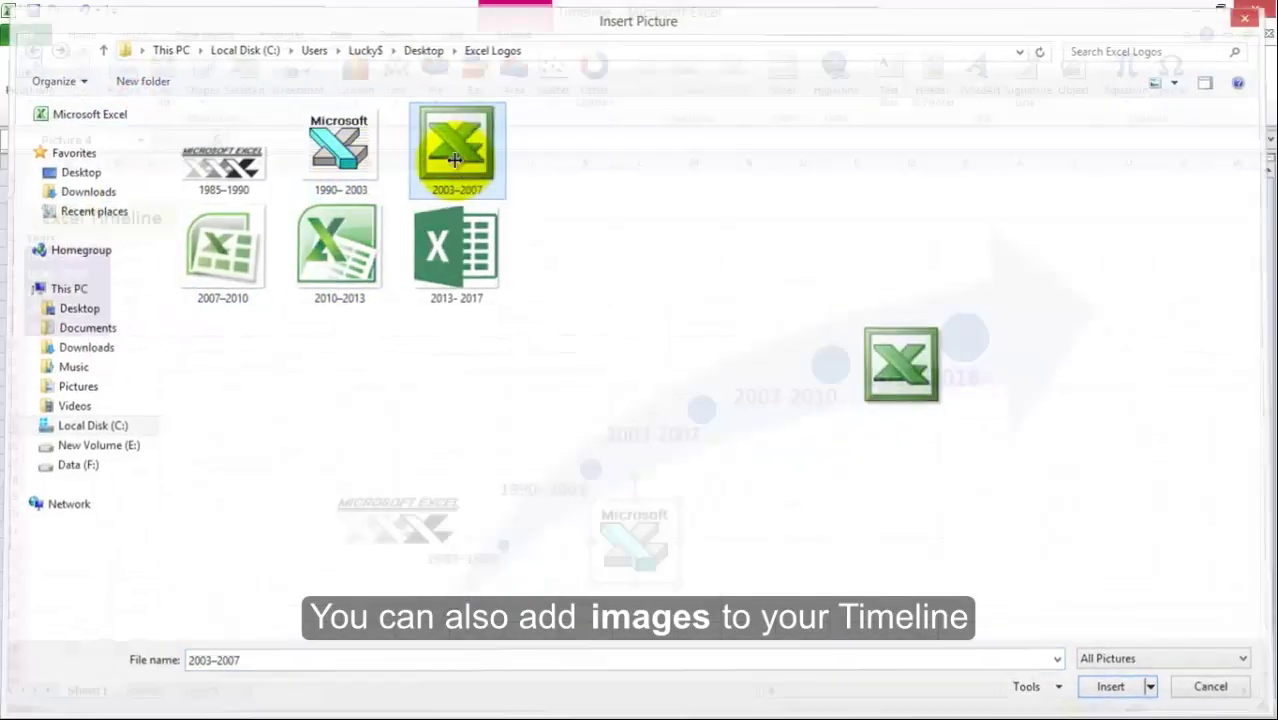
pyautogui.moveTo(340, 360); pyautogui.dragTo(634, 360)
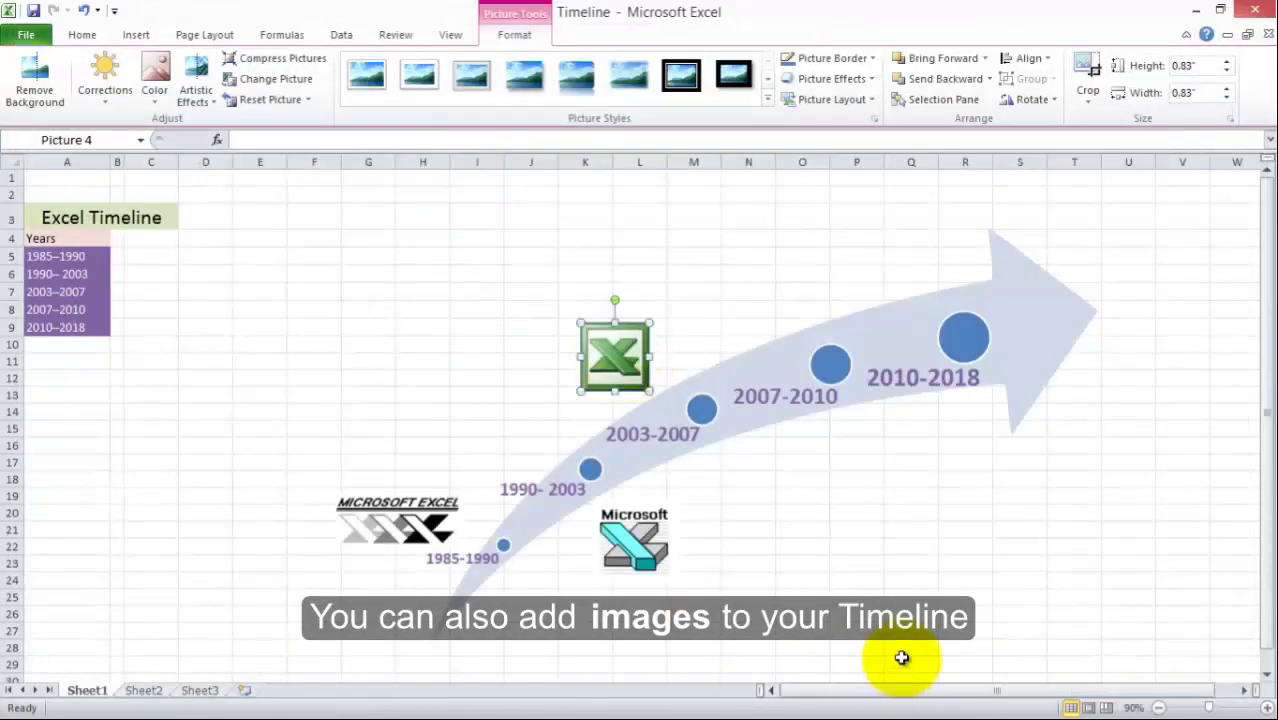
pyautogui.moveTo(645, 533); pyautogui.dragTo(662, 538)
pyautogui.click(628, 360)
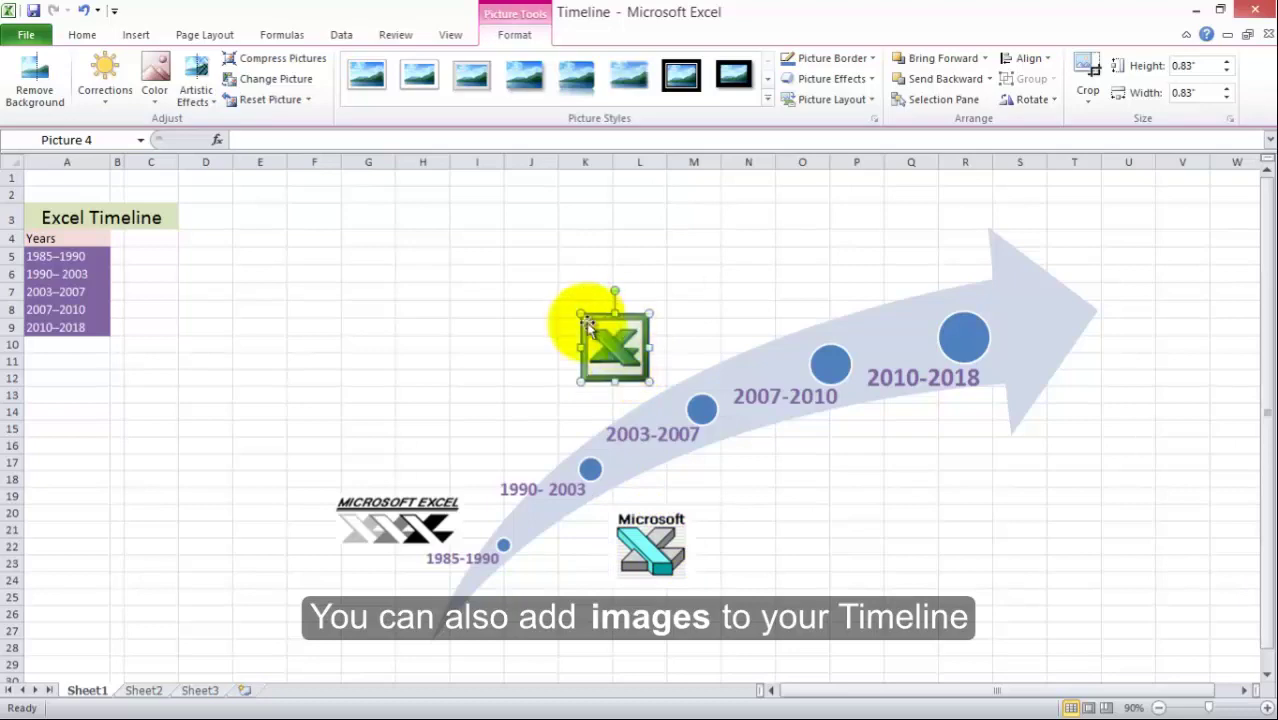
pyautogui.click(571, 314)
pyautogui.click(581, 314)
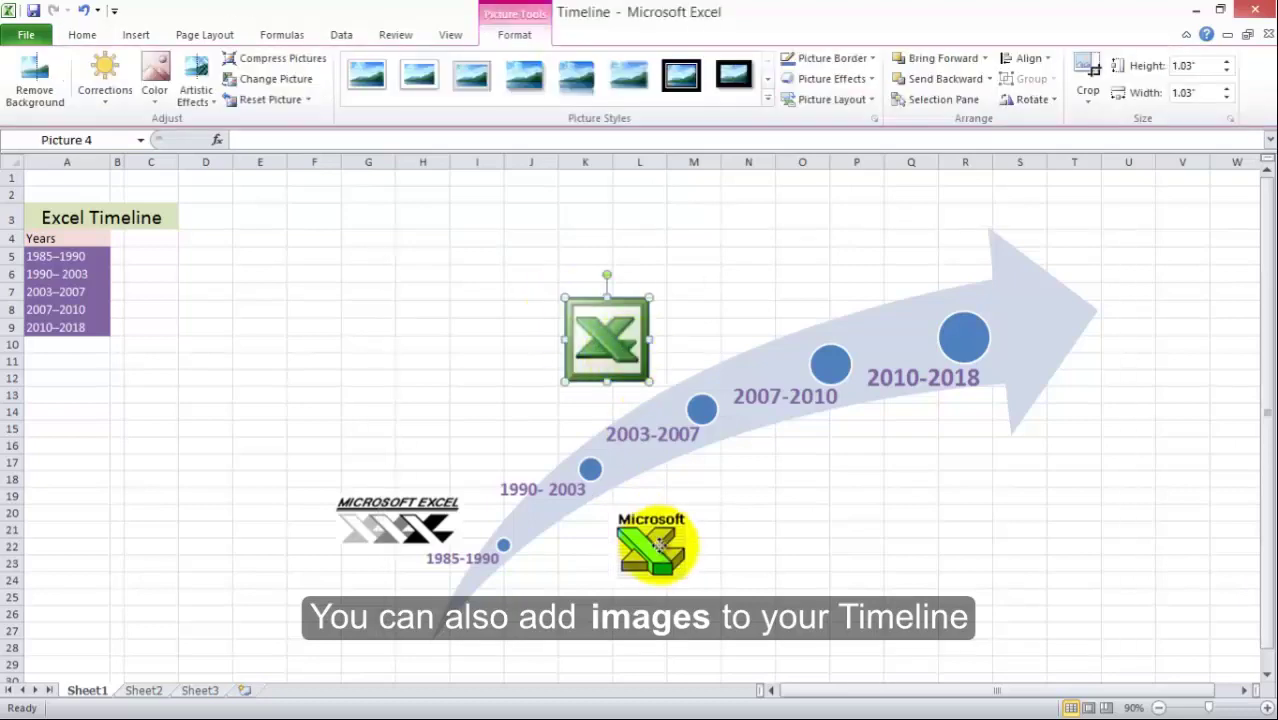
pyautogui.click(685, 343)
pyautogui.click(596, 355)
pyautogui.moveTo(596, 355); pyautogui.dragTo(617, 349)
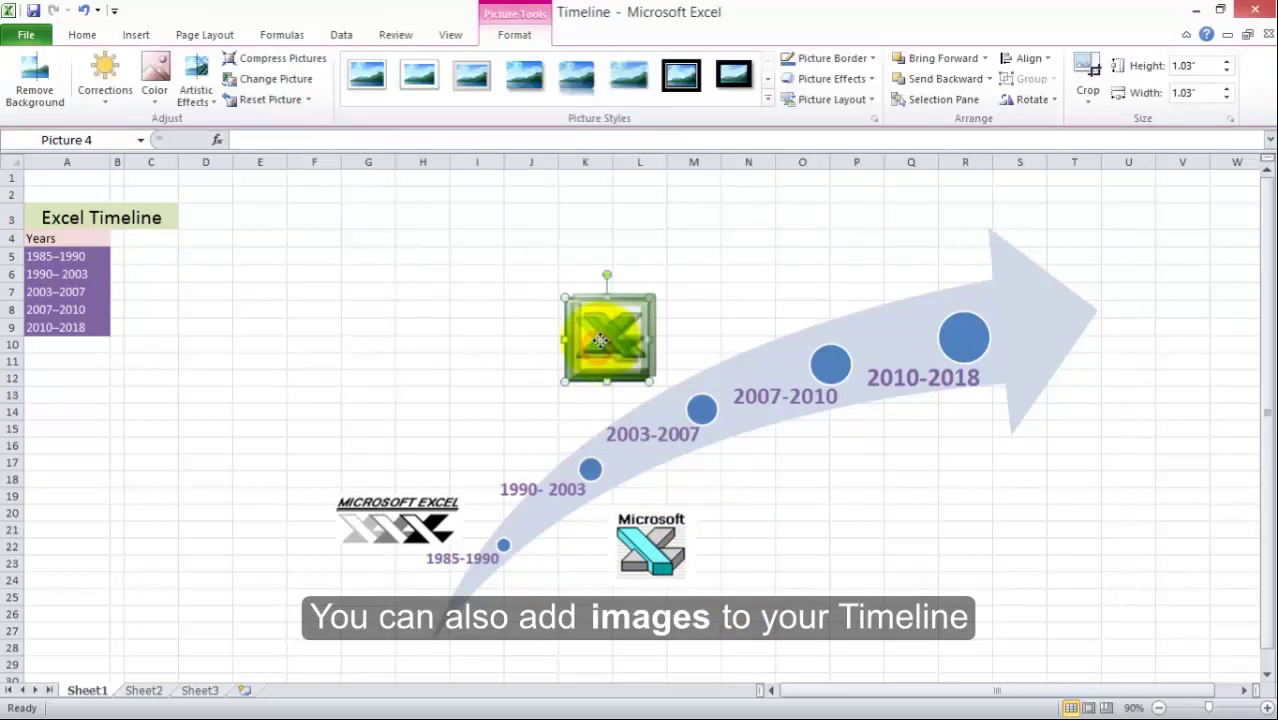
pyautogui.click(545, 393)
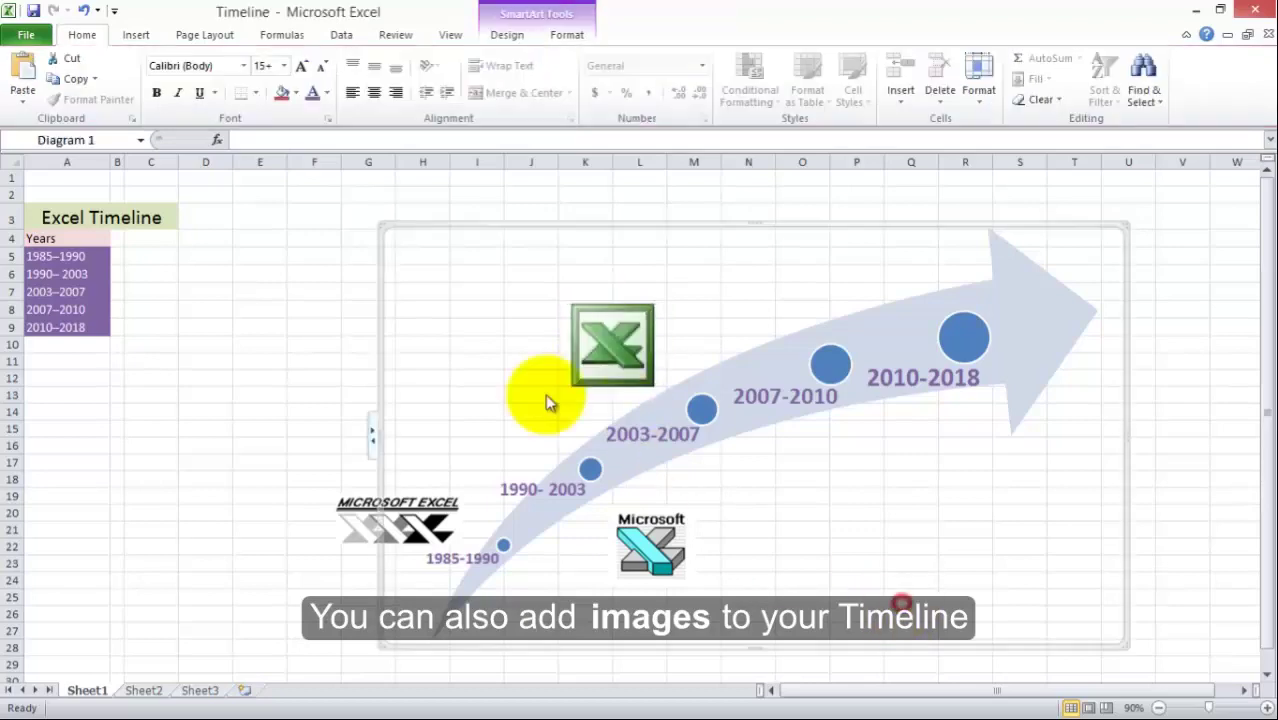
pyautogui.click(258, 291)
# Insert the 2007–2010 logo and place it below the 2010-2018 label.
pyautogui.click(136, 34)
pyautogui.click(139, 79)
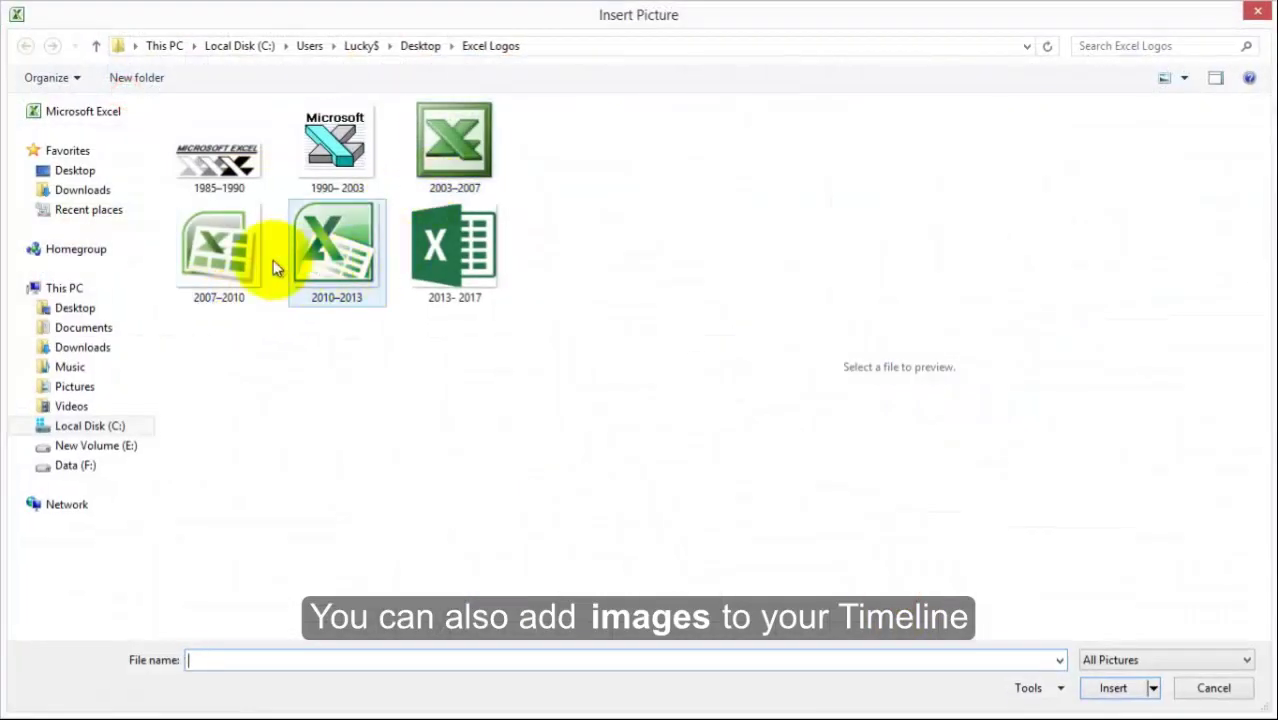
pyautogui.doubleClick(241, 263)
pyautogui.moveTo(326, 372)
pyautogui.mouseDown()
pyautogui.moveTo(905, 583)
pyautogui.moveTo(918, 558)
pyautogui.mouseUp()
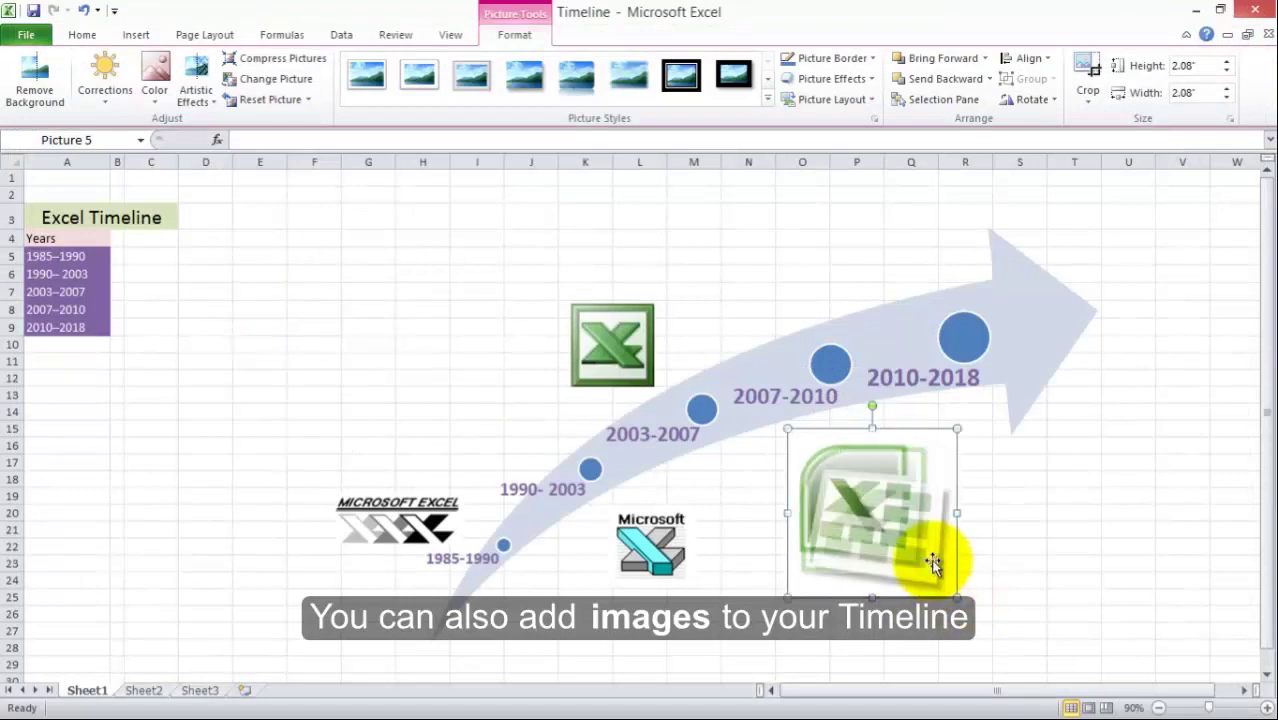
pyautogui.click(943, 609)
pyautogui.click(1212, 533)
pyautogui.click(126, 34)
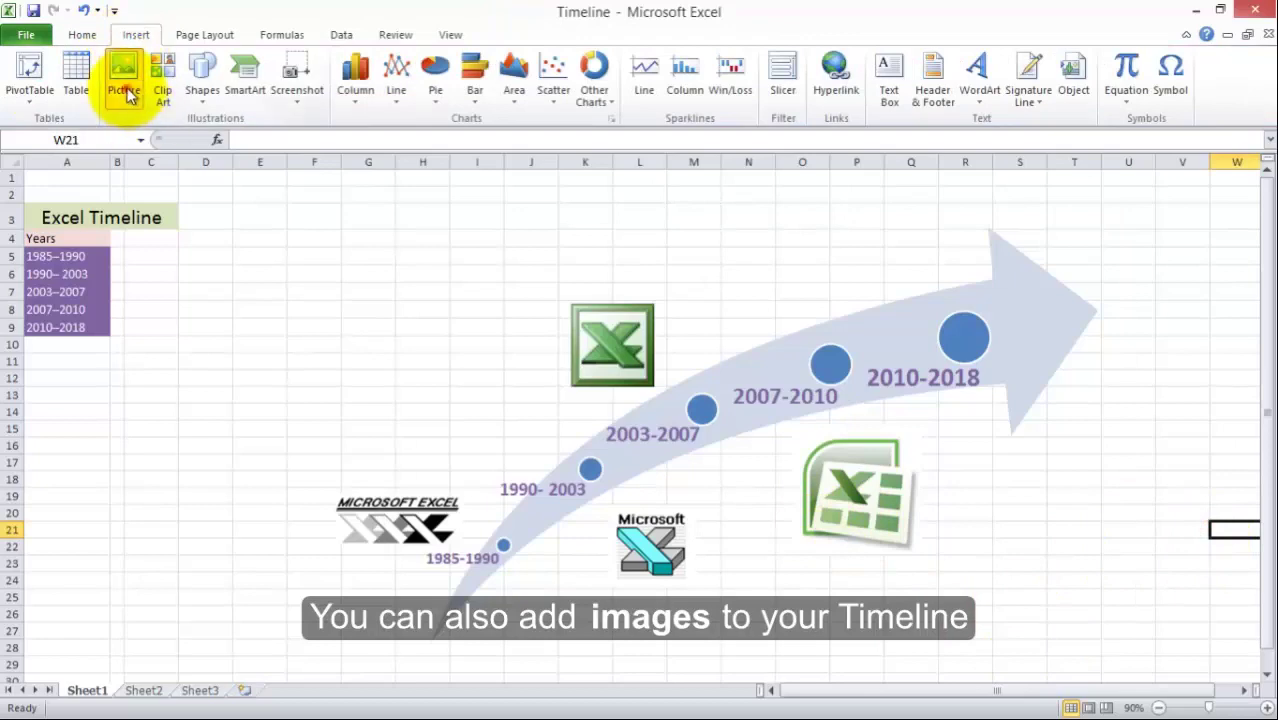
# Insert the newest Excel logo, shrink it, and move it above the 2010-2018 point.
pyautogui.click(123, 84)
pyautogui.doubleClick(439, 149)
pyautogui.moveTo(1232, 598); pyautogui.dragTo(993, 434)
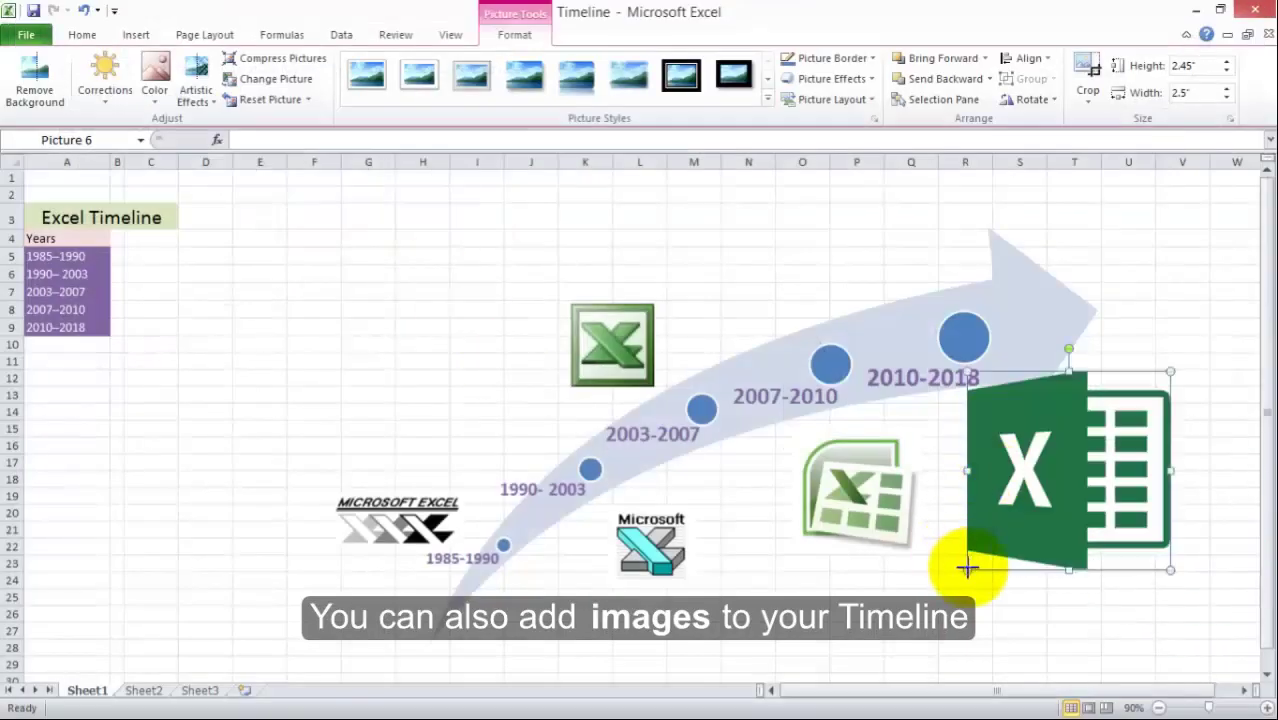
pyautogui.moveTo(970, 568); pyautogui.dragTo(1043, 495)
pyautogui.moveTo(1088, 392); pyautogui.dragTo(925, 250)
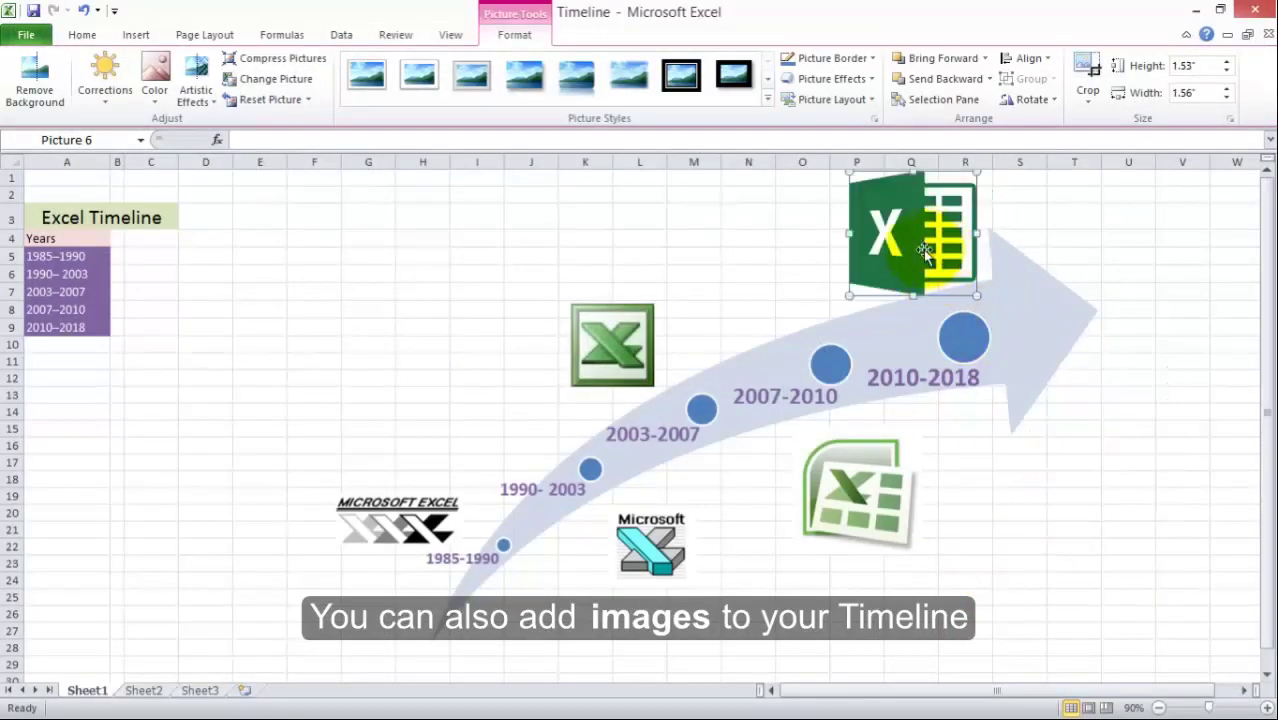
pyautogui.moveTo(852, 294); pyautogui.dragTo(866, 280)
# Fine-tune the newest logo, making it slightly smaller above the arrow's upper end.
pyautogui.click(1098, 357)
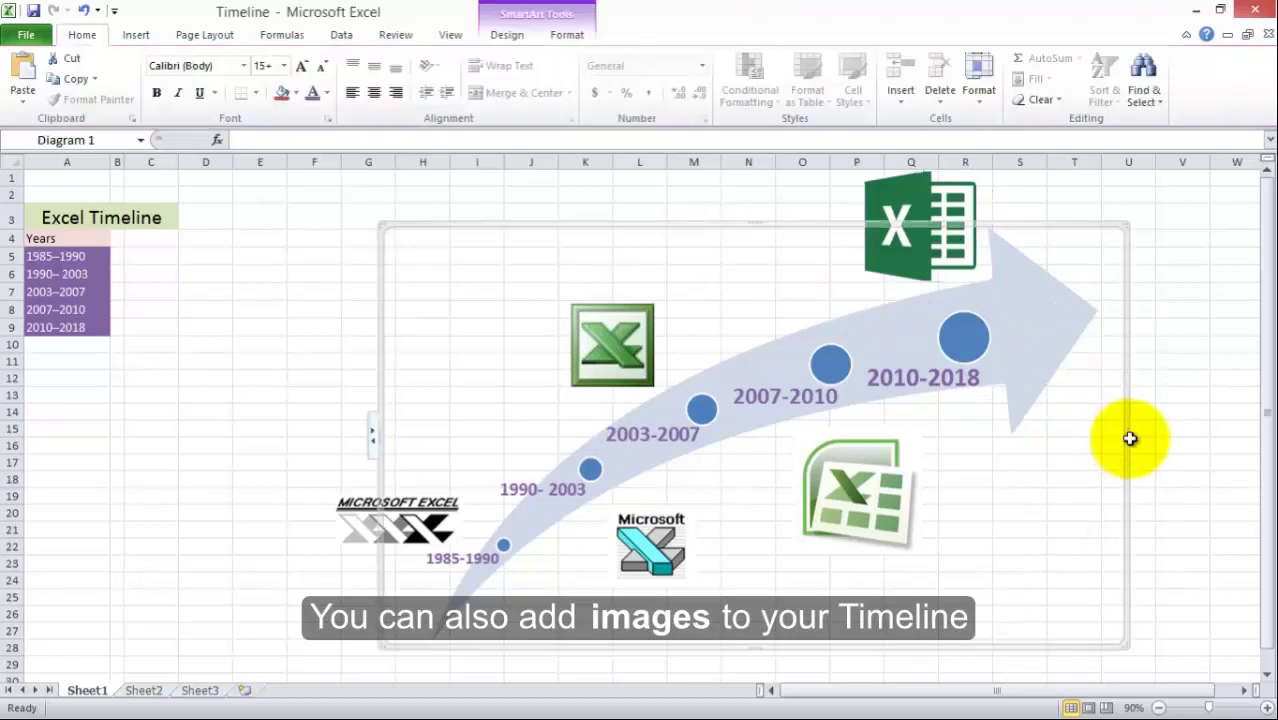
pyautogui.moveTo(1130, 438); pyautogui.dragTo(1134, 468)
pyautogui.click(871, 263)
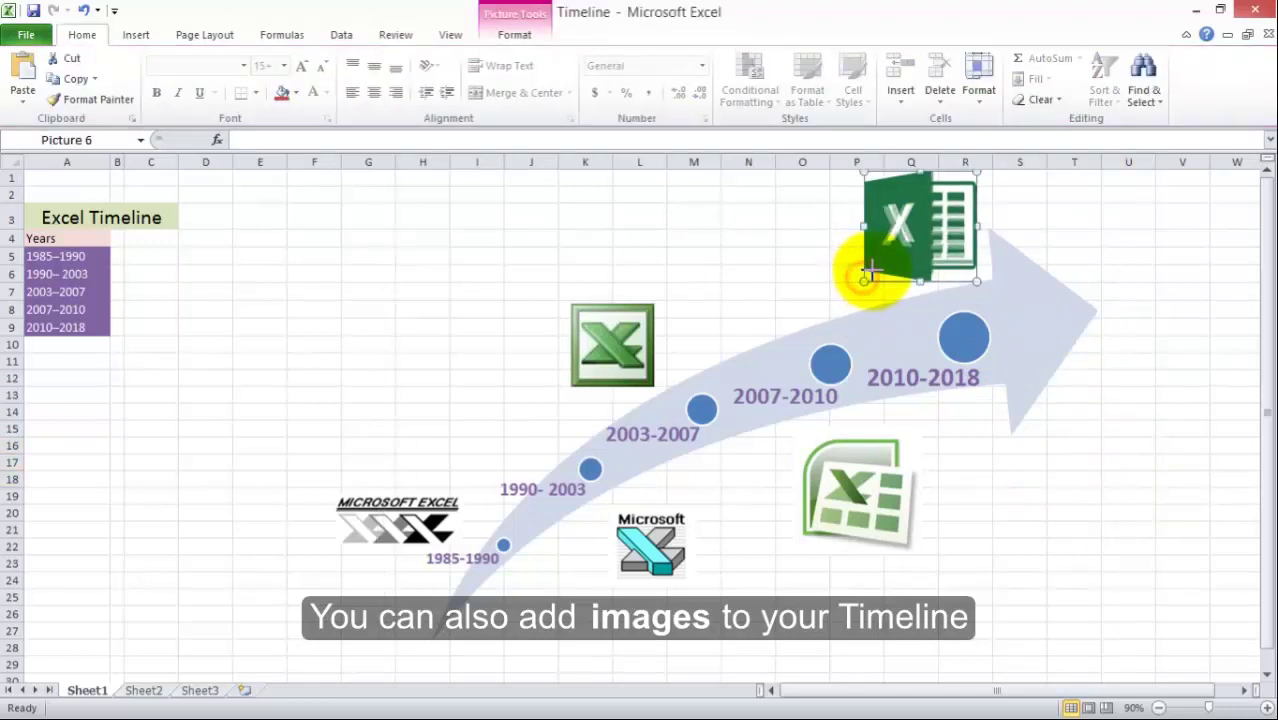
pyautogui.moveTo(871, 268); pyautogui.dragTo(876, 243)
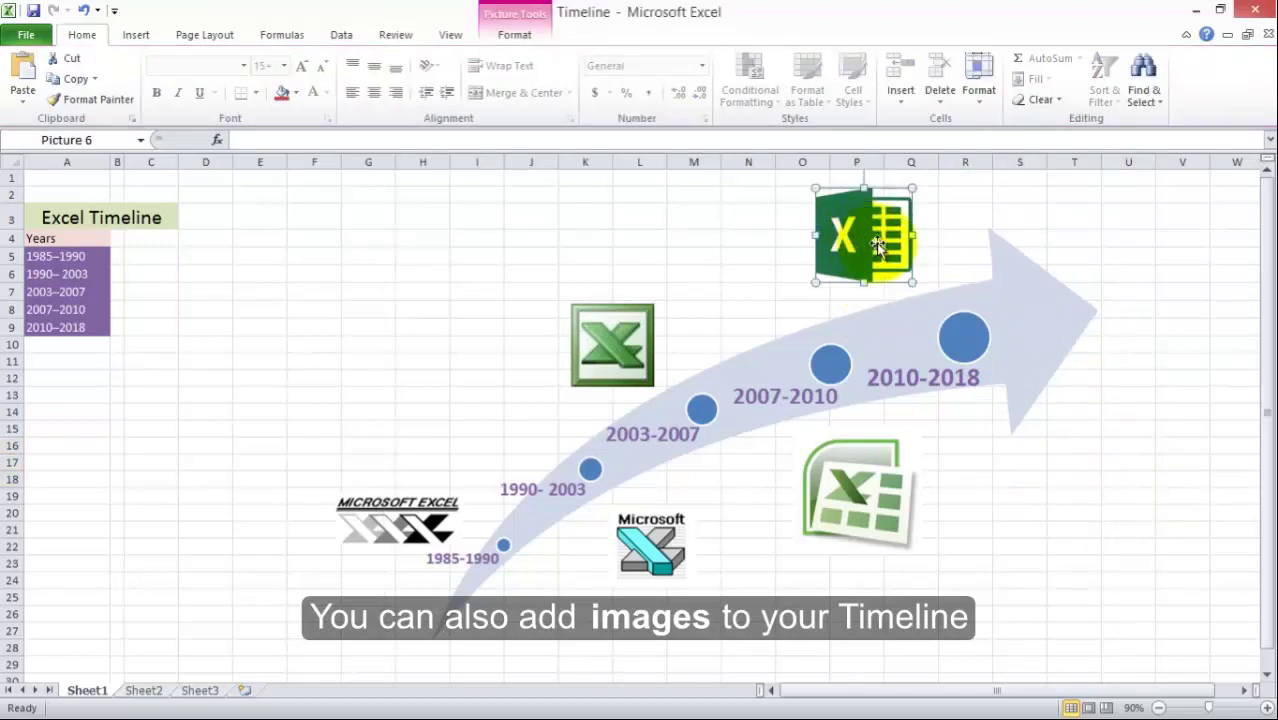
pyautogui.click(1182, 274)
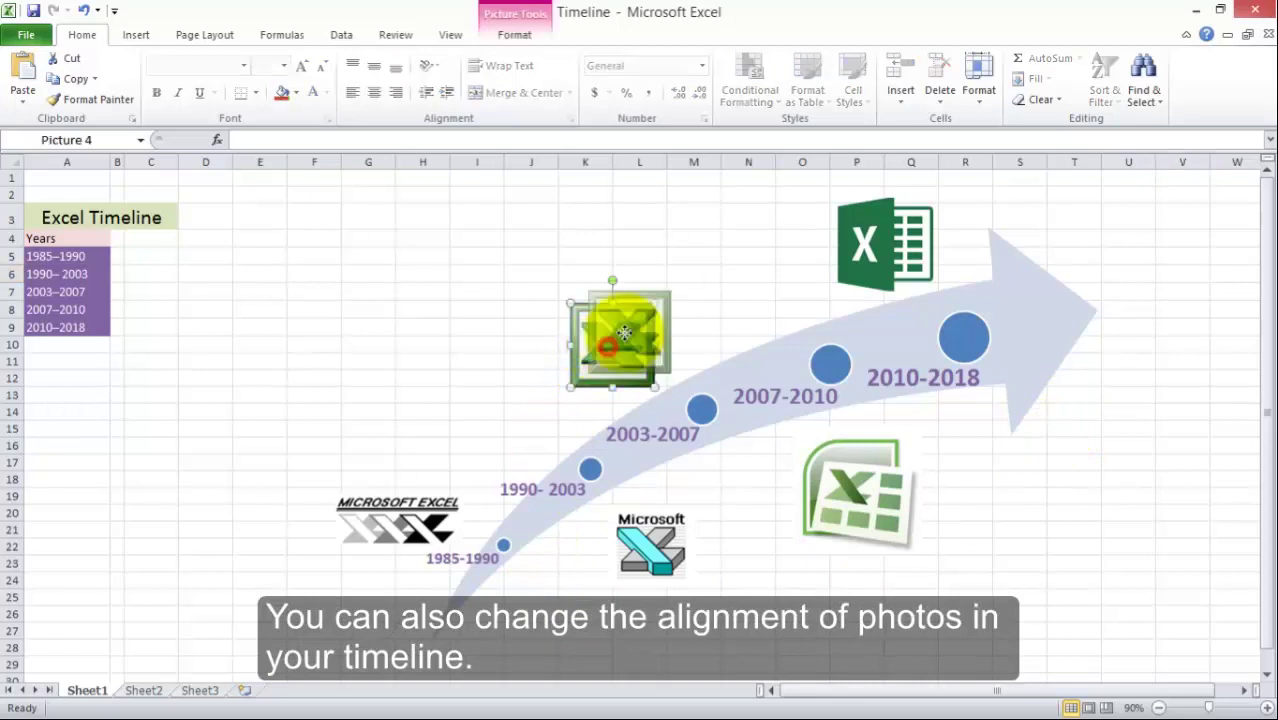
# Move the 2003–2007, 2007–2010 and Microsoft logos up into a row above the arrow.
pyautogui.moveTo(605, 350); pyautogui.dragTo(621, 335)
pyautogui.moveTo(887, 505)
pyautogui.mouseDown()
pyautogui.moveTo(770, 272)
pyautogui.moveTo(748, 258)
pyautogui.mouseUp()
pyautogui.moveTo(651, 545); pyautogui.dragTo(494, 412)
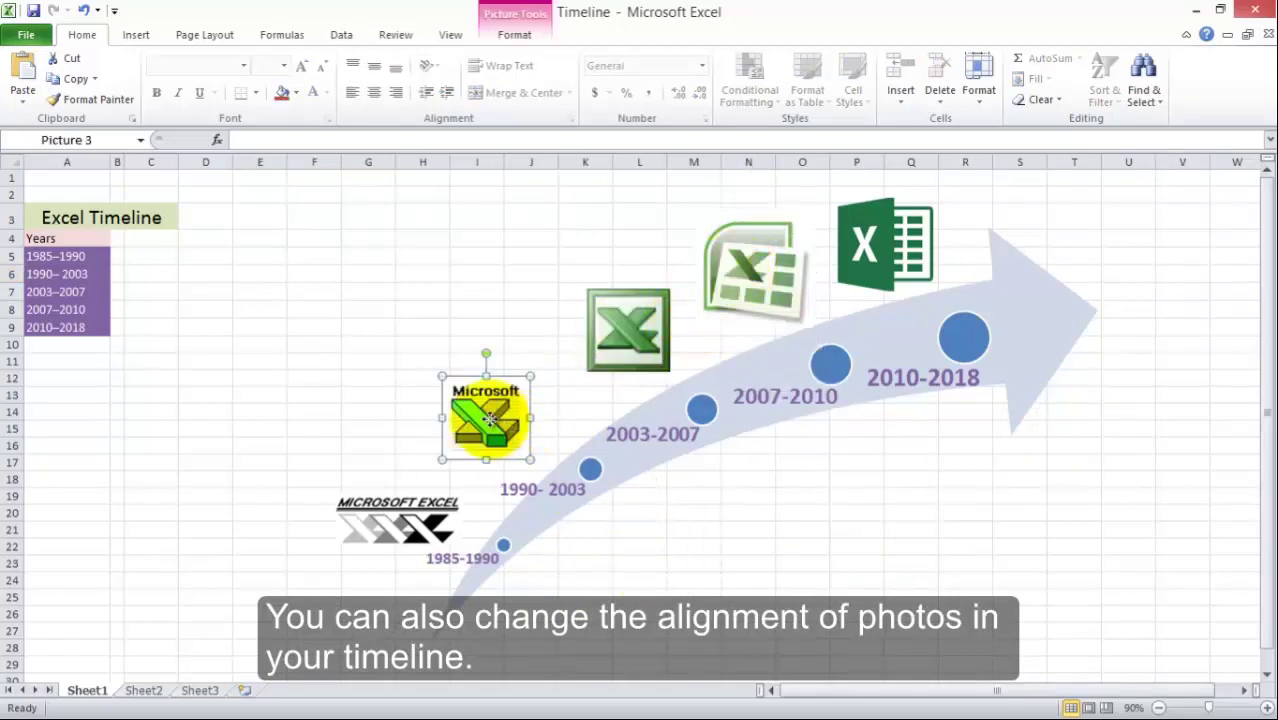
# Enlarge the 2003–2007 logo and nudge the newest logo slightly right.
pyautogui.click(590, 365)
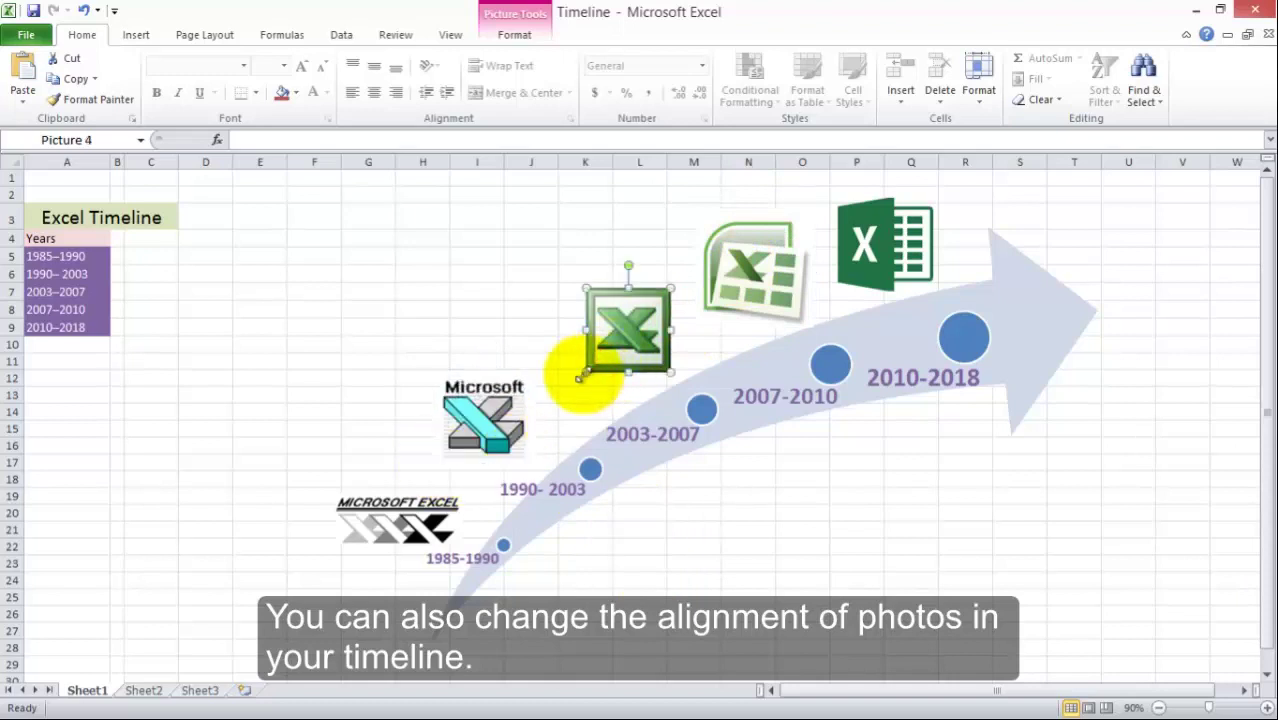
pyautogui.moveTo(587, 371)
pyautogui.mouseDown()
pyautogui.moveTo(567, 388)
pyautogui.moveTo(585, 342)
pyautogui.mouseUp()
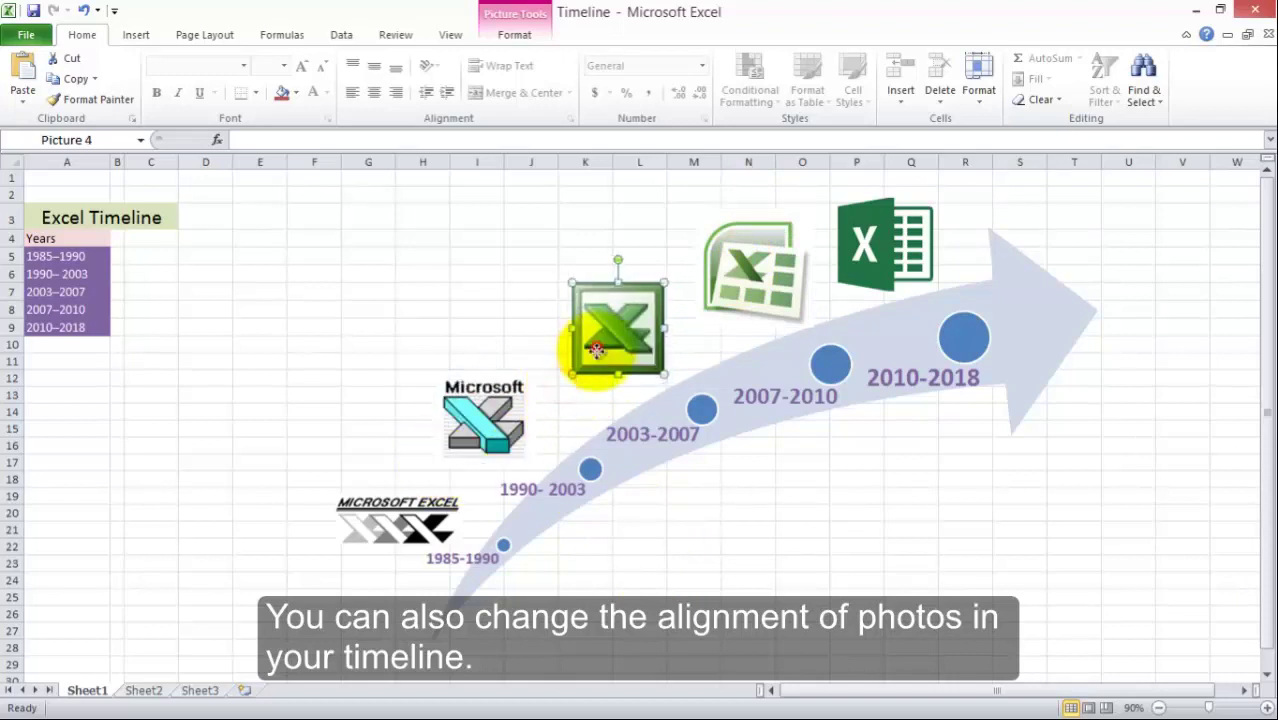
pyautogui.click(742, 276)
pyautogui.click(899, 243)
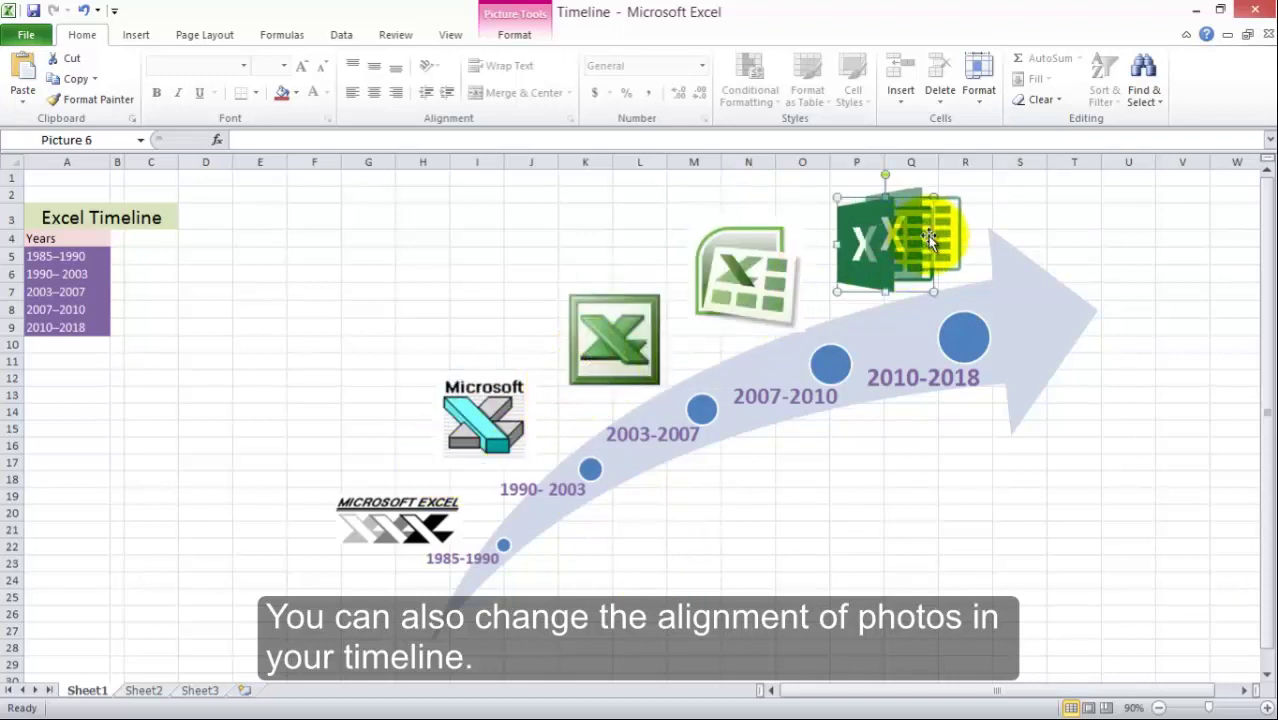
pyautogui.moveTo(929, 238); pyautogui.dragTo(930, 238)
pyautogui.click(993, 515)
pyautogui.click(1182, 516)
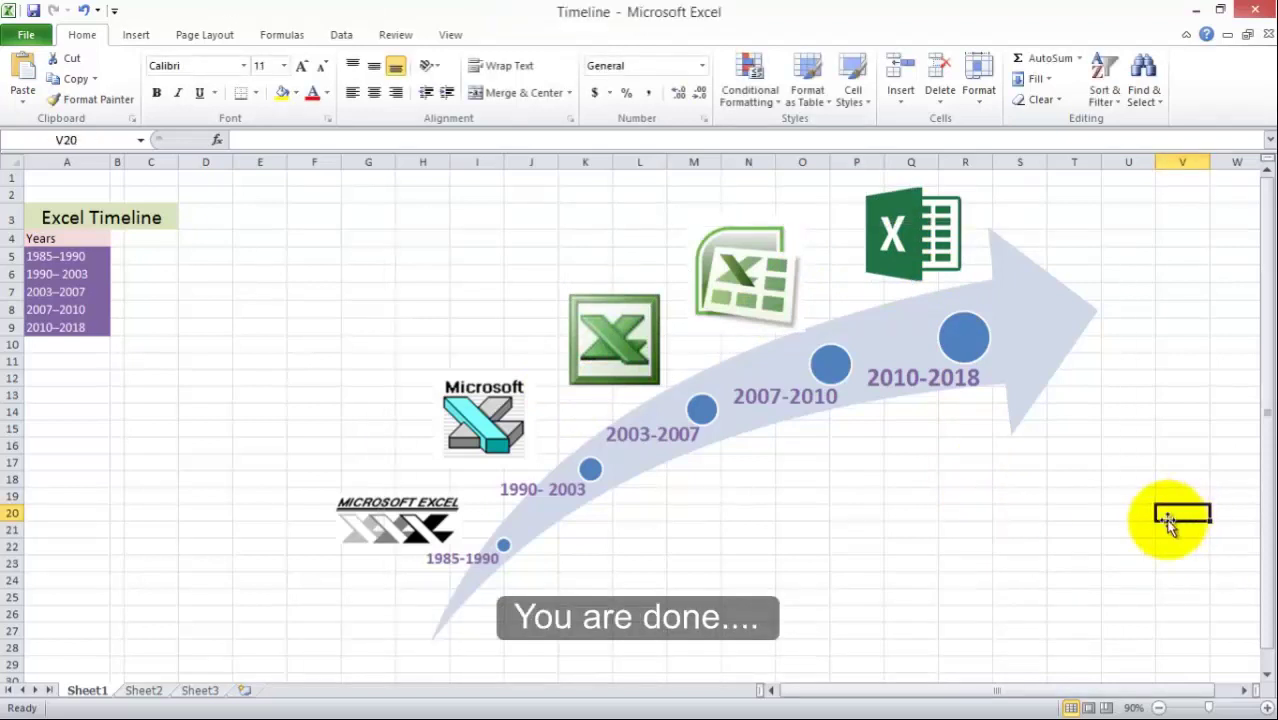
pyautogui.click(1159, 707)
pyautogui.click(1088, 563)
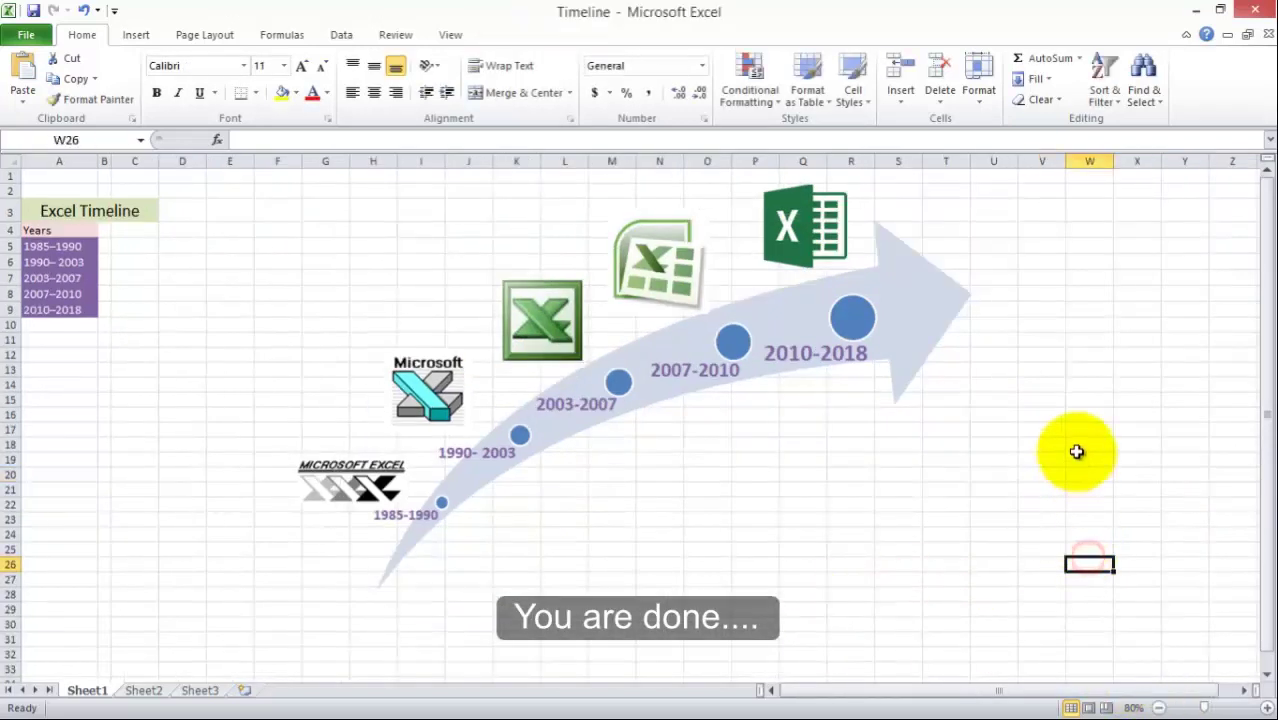
pyautogui.click(282, 34)
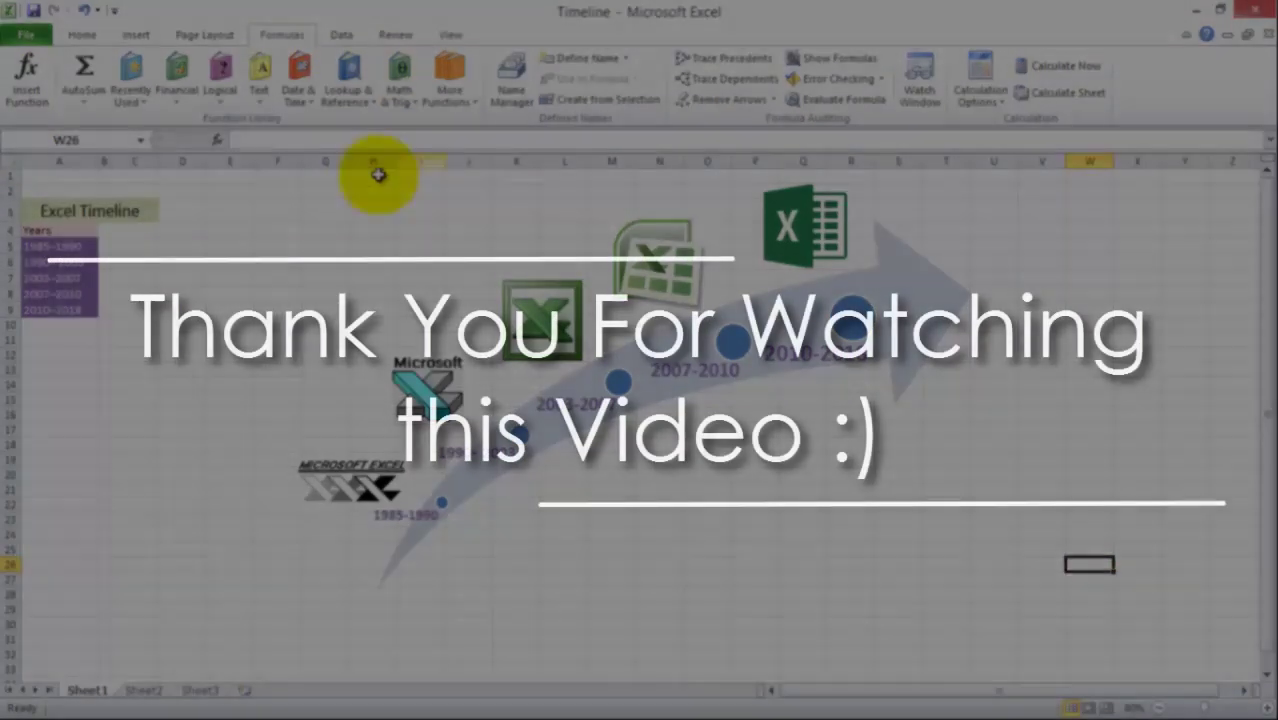
pyautogui.click(372, 173)
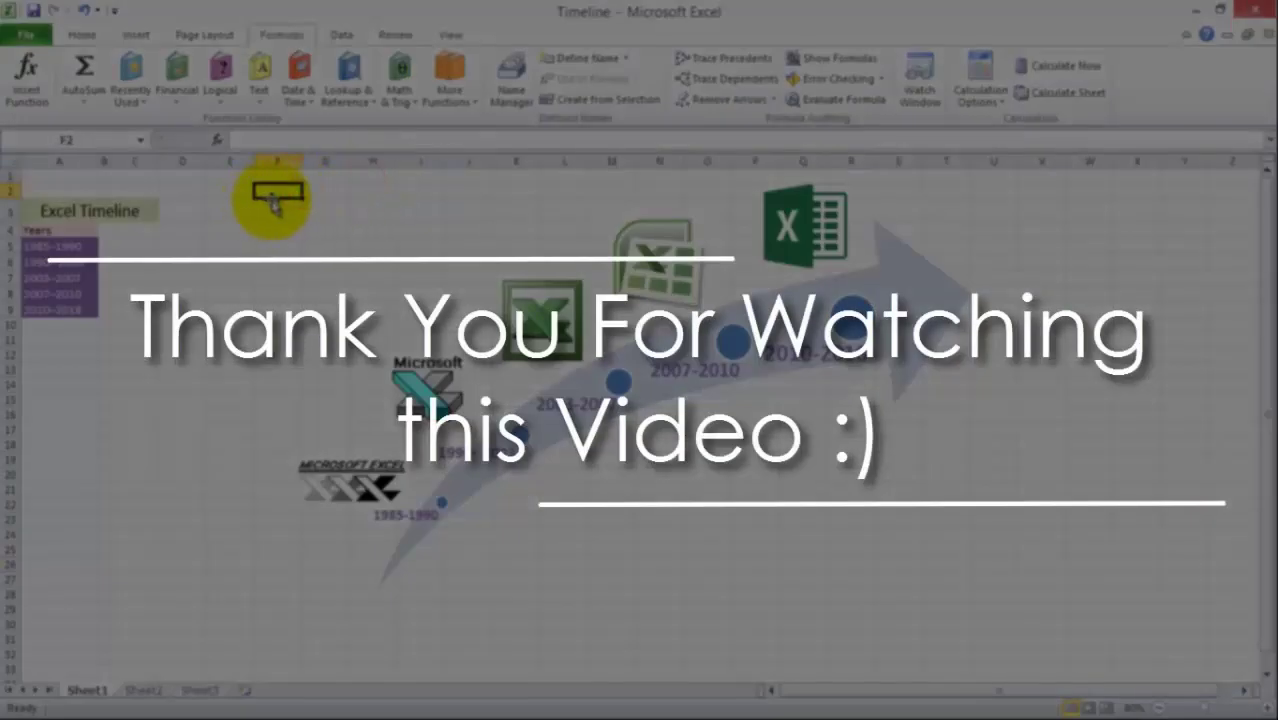